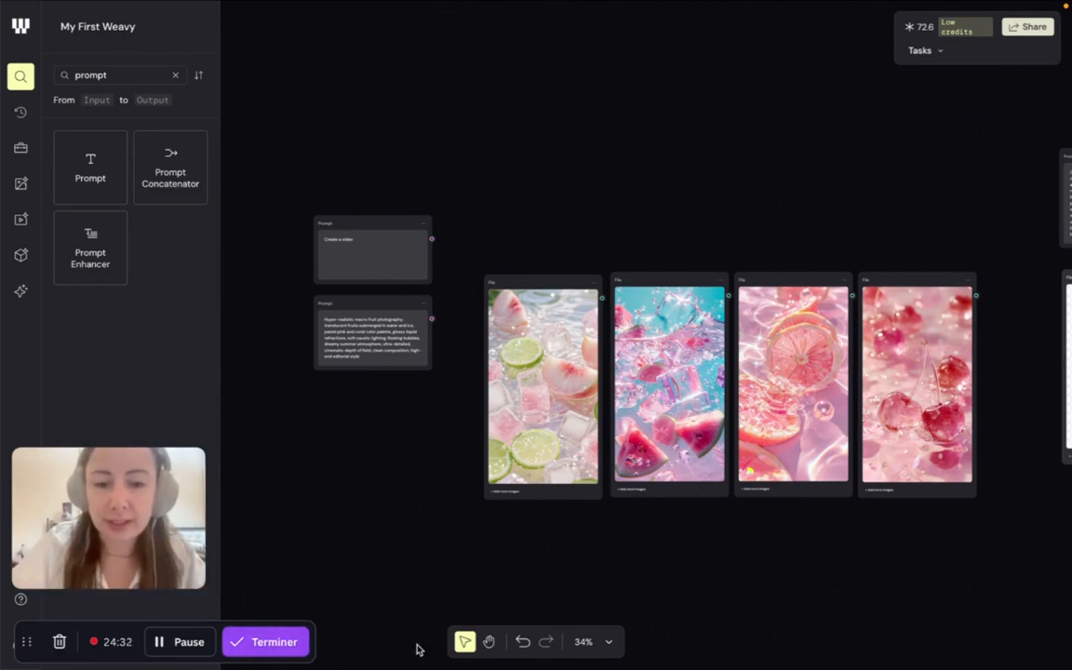
- Examine the two prompt nodes and the four fruit reference images on the canvas, reading the hyper-realistic macro fruit photography prompt
scroll(583, 370, "right", 2)
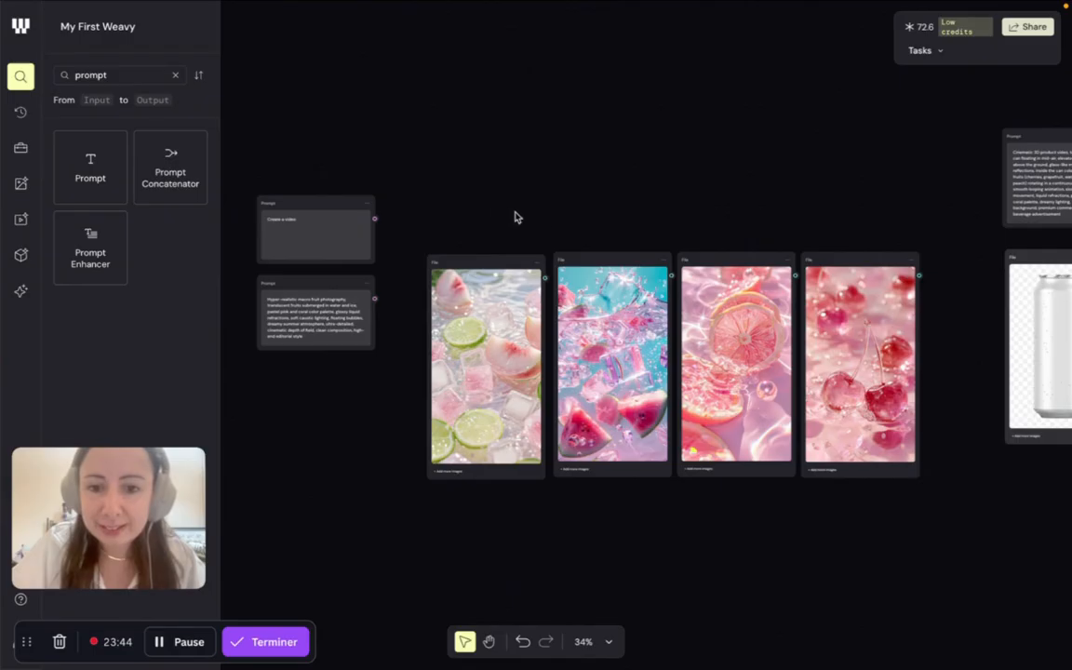
scroll(304, 448, "left", 5)
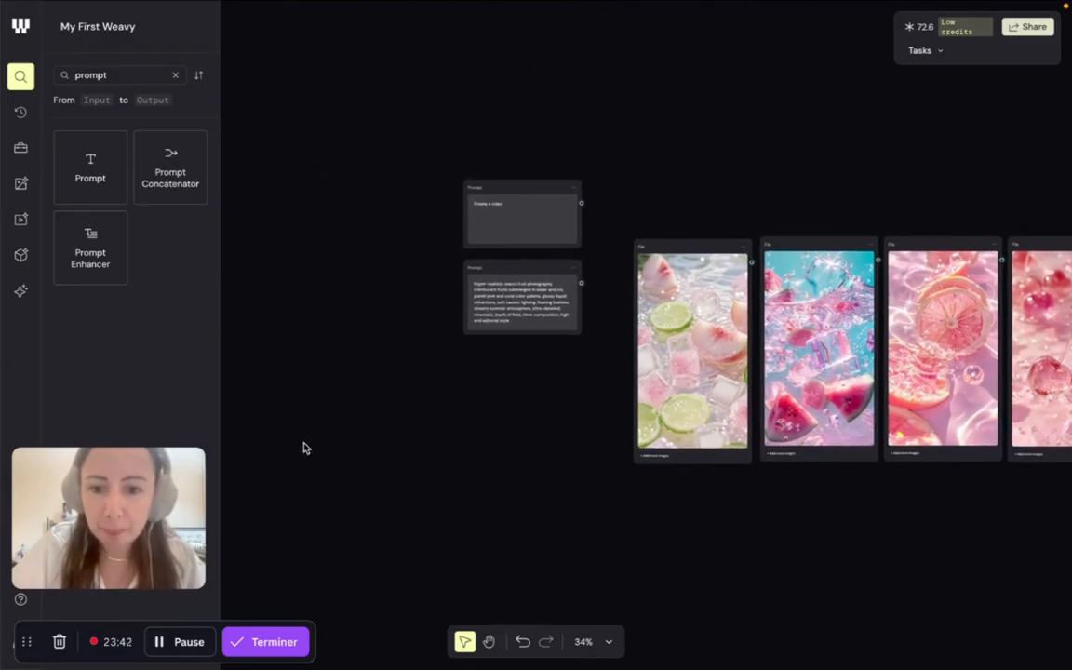
scroll(423, 378, "up", 5)
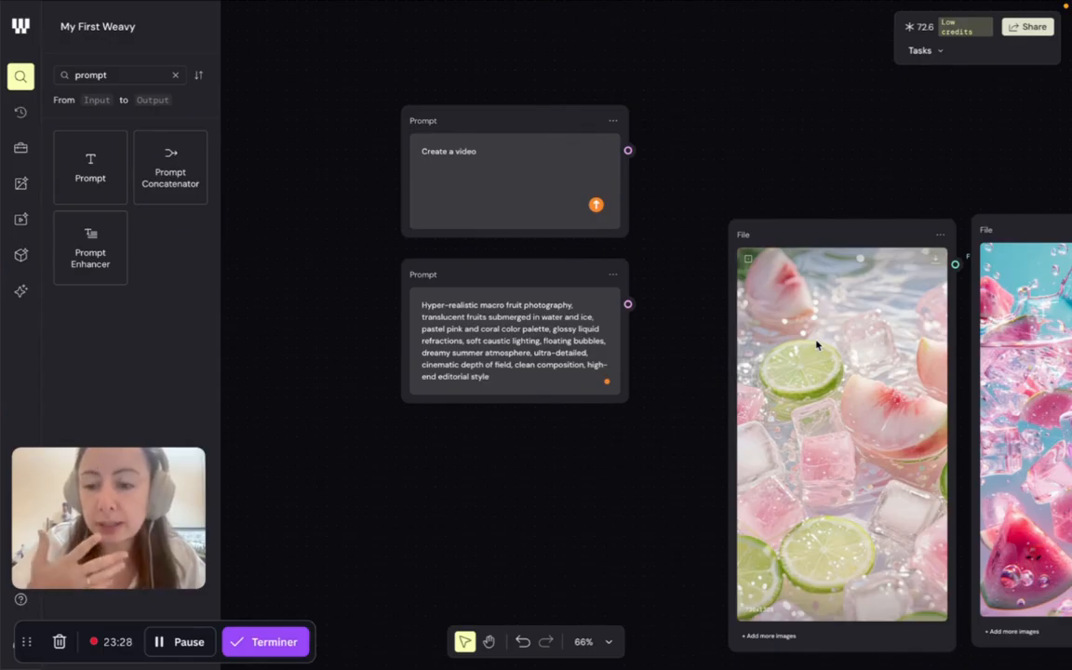
scroll(556, 312, "up", 5)
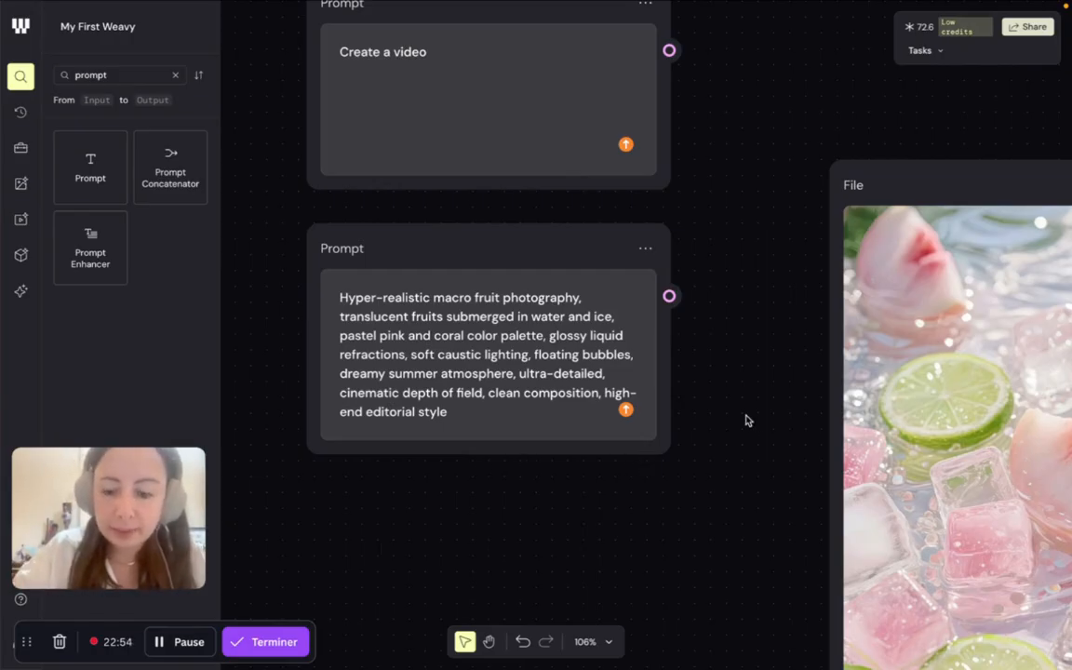
scroll(745, 420, "down", 5)
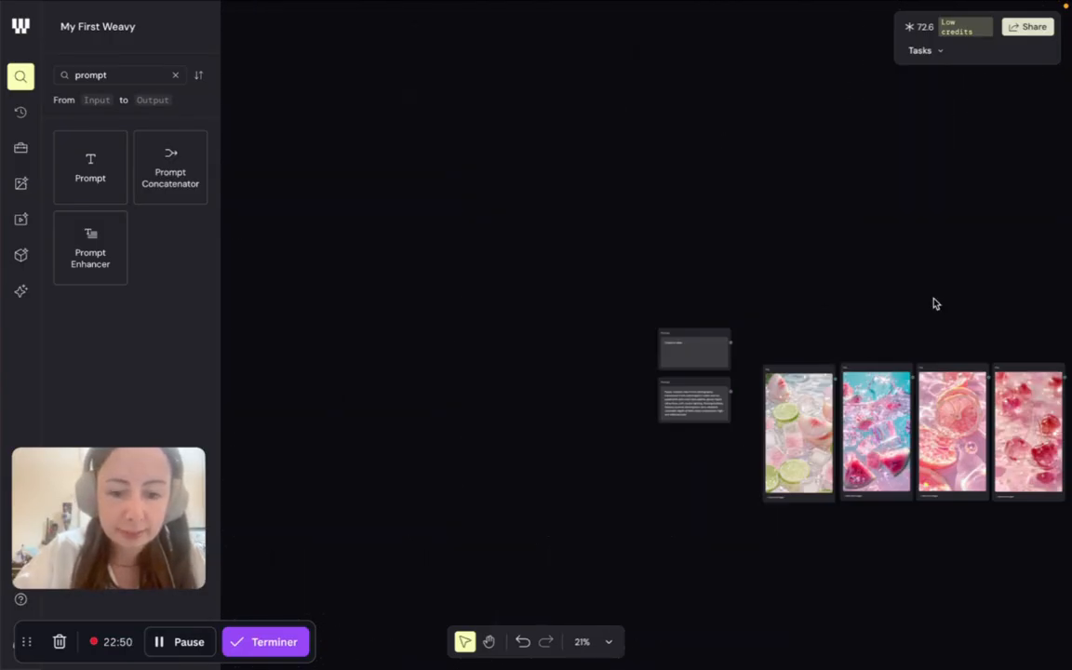
left_click_drag(878, 281, 639, 239)
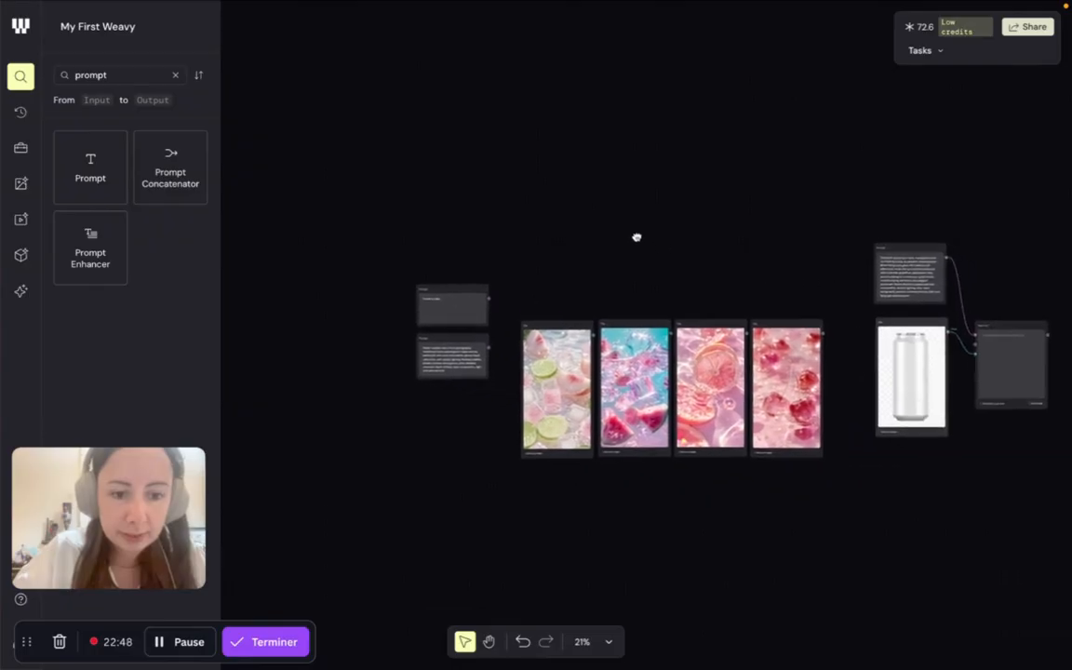
scroll(750, 285, "down", 2)
scroll(750, 286, "up", 3)
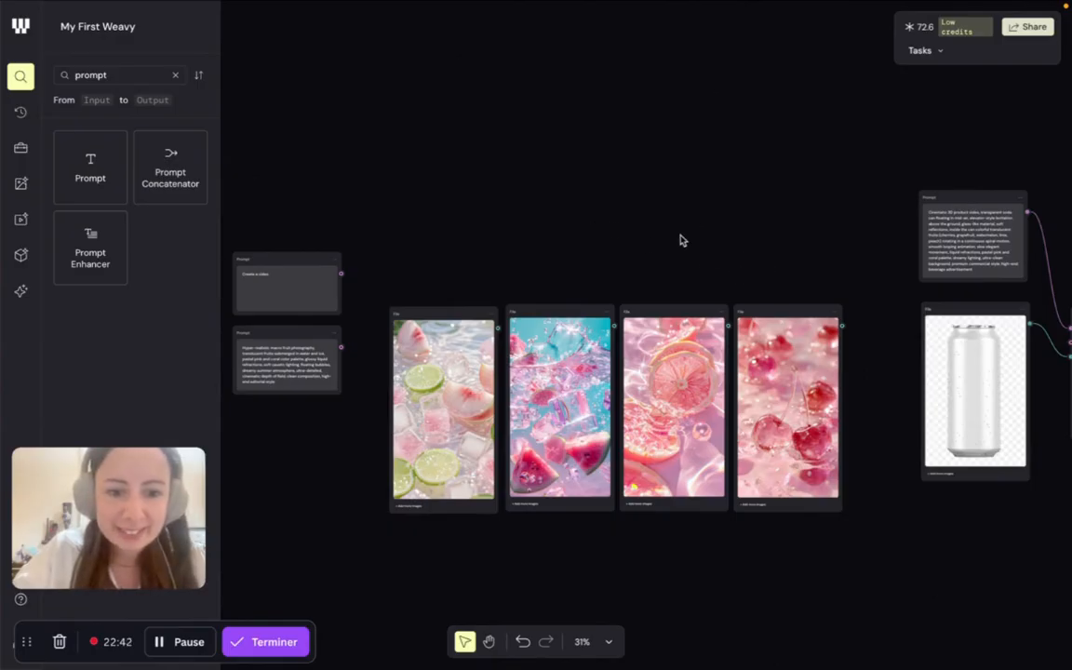
- Examine the cinematic 3D product video prompt, the soda can image and their Any LLM node, comparing them with the fruit reference images
left_click_drag(754, 254, 352, 207)
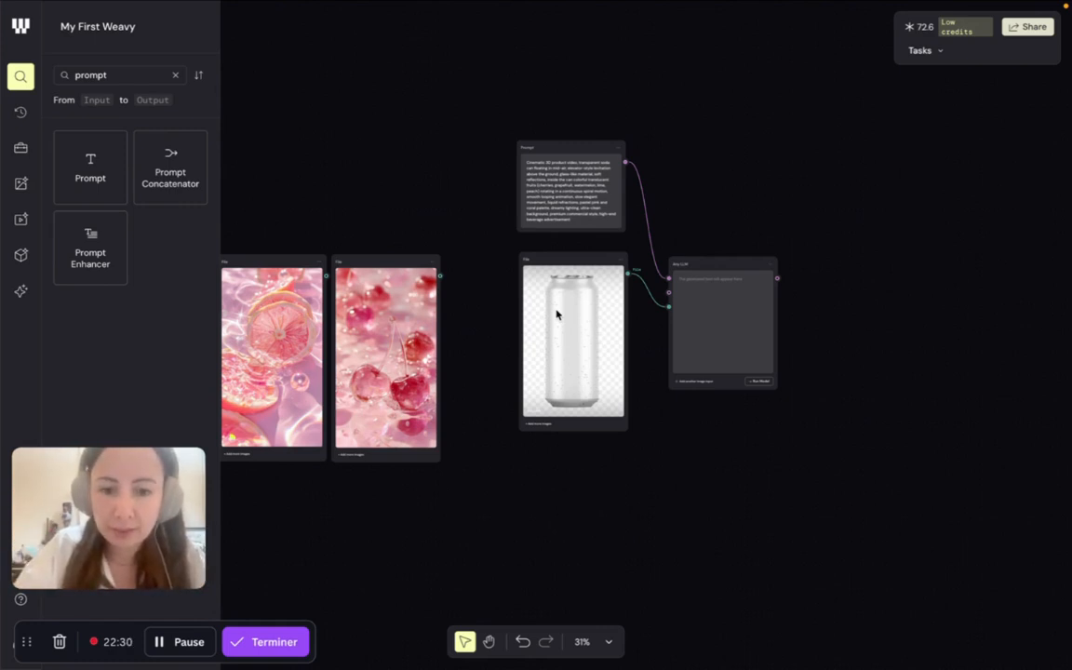
scroll(556, 314, "down", 3)
scroll(557, 315, "up", 5)
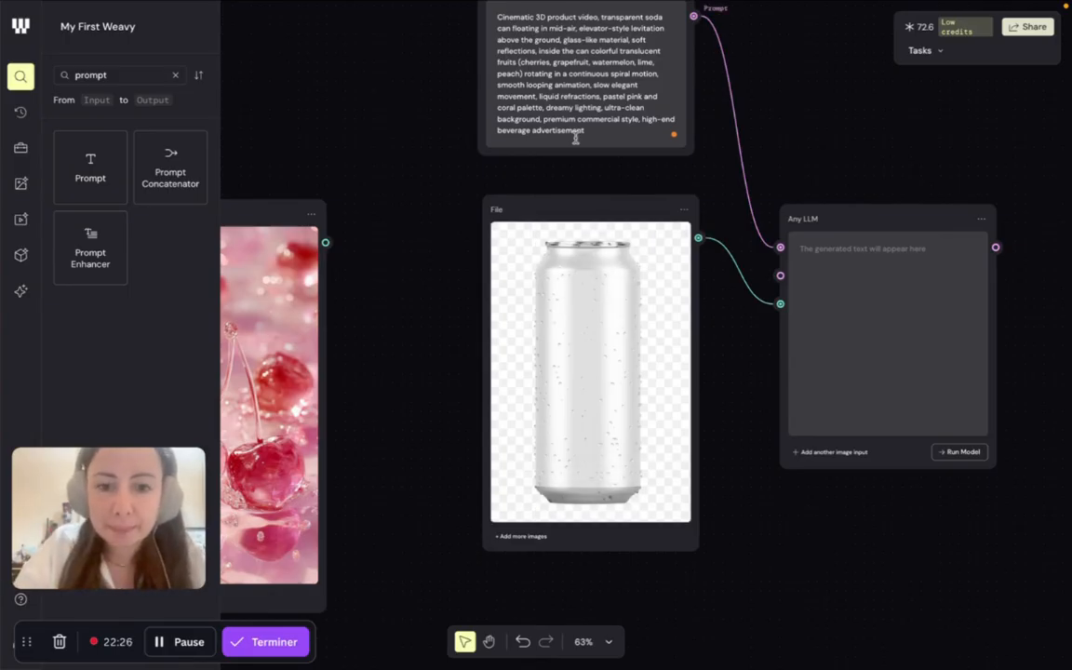
left_click_drag(437, 110, 416, 171)
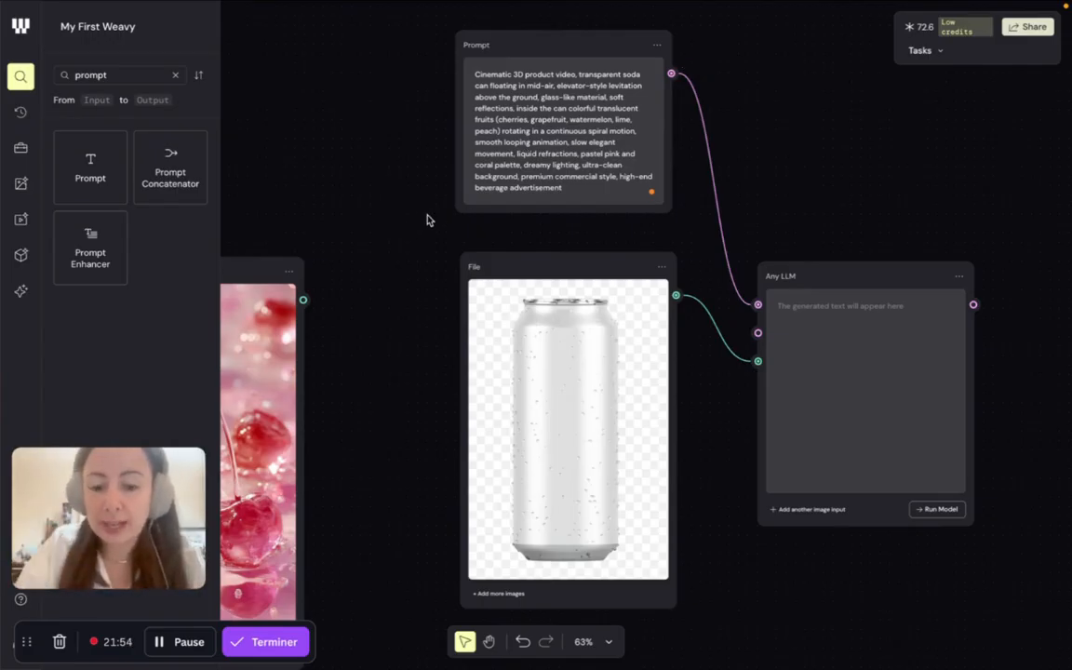
left_click_drag(328, 183, 792, 81)
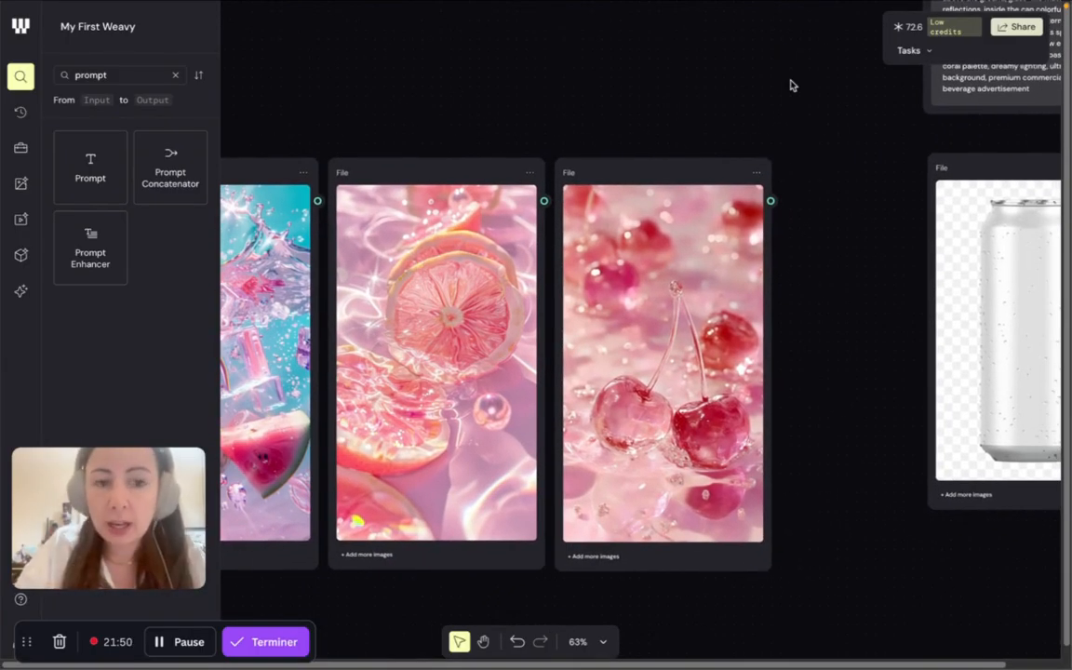
left_click_drag(918, 232, 764, 225)
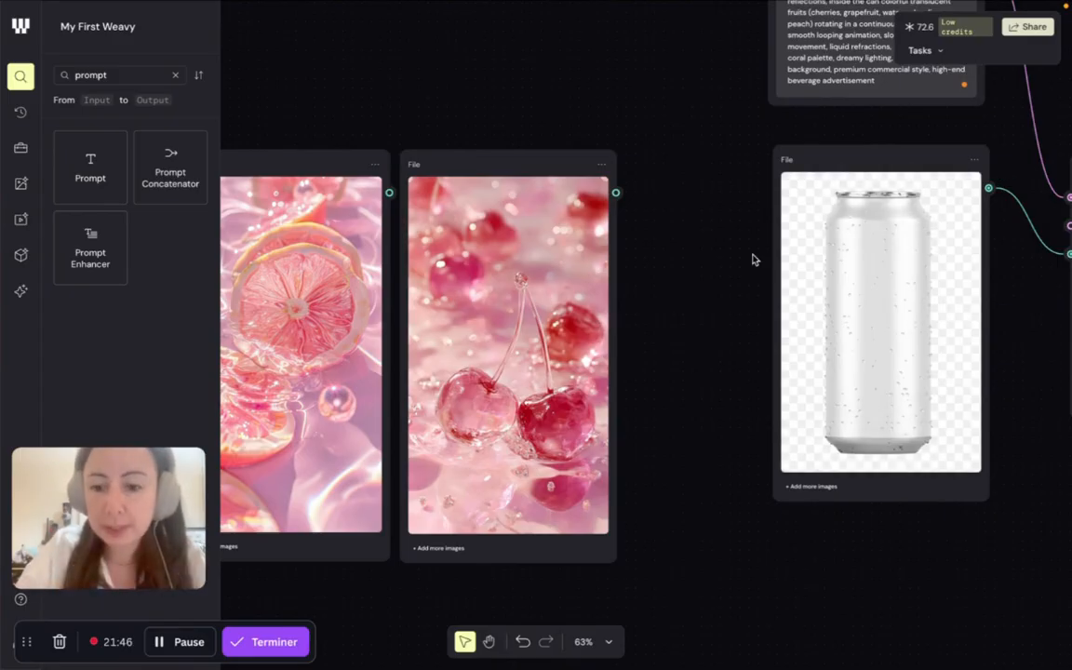
left_click_drag(435, 100, 794, 67)
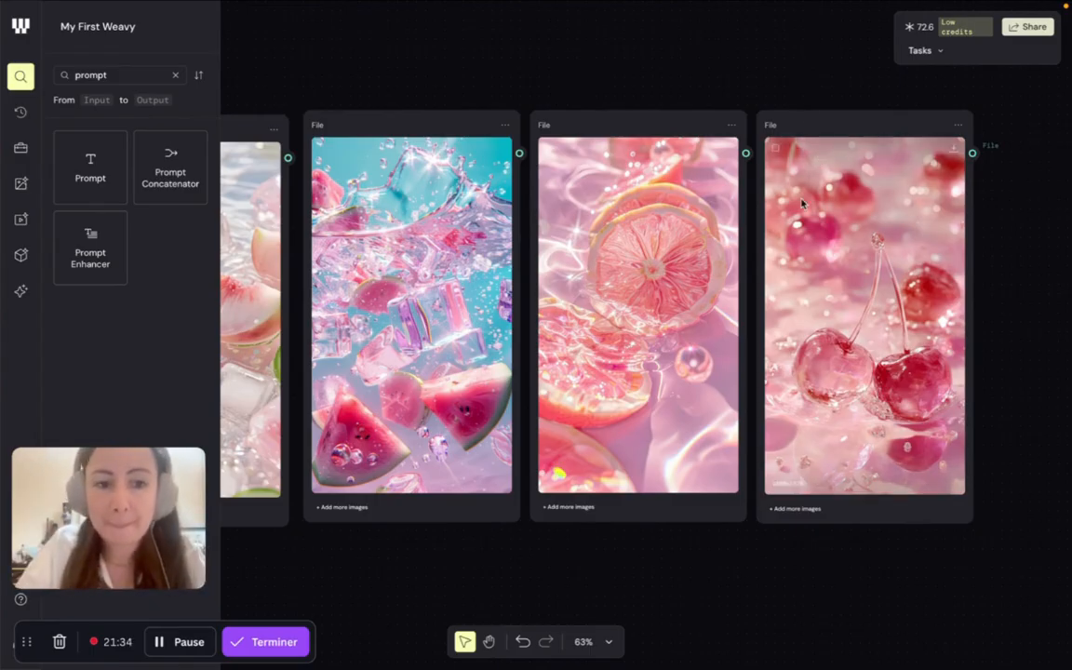
left_click_drag(1003, 172, 423, 144)
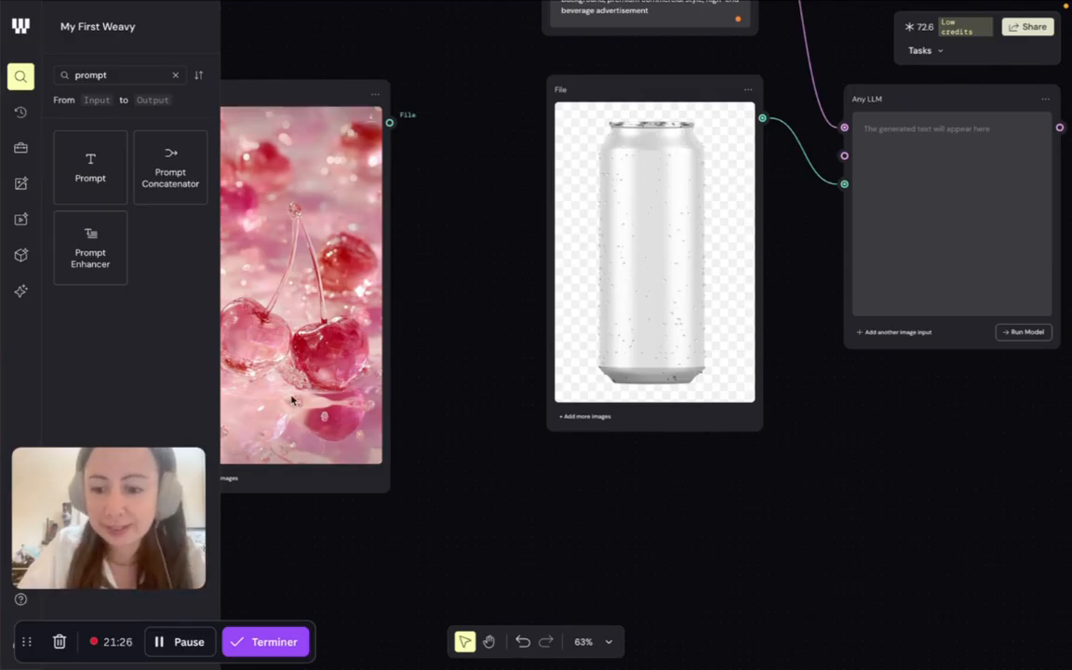
left_click(184, 642)
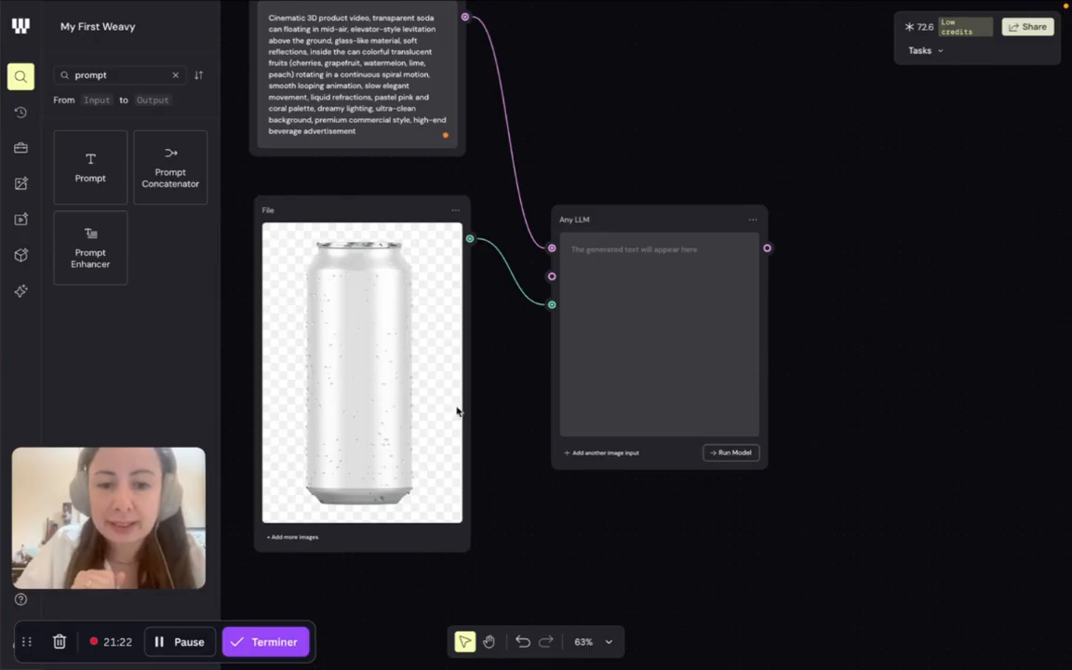
left_click_drag(553, 304, 552, 304)
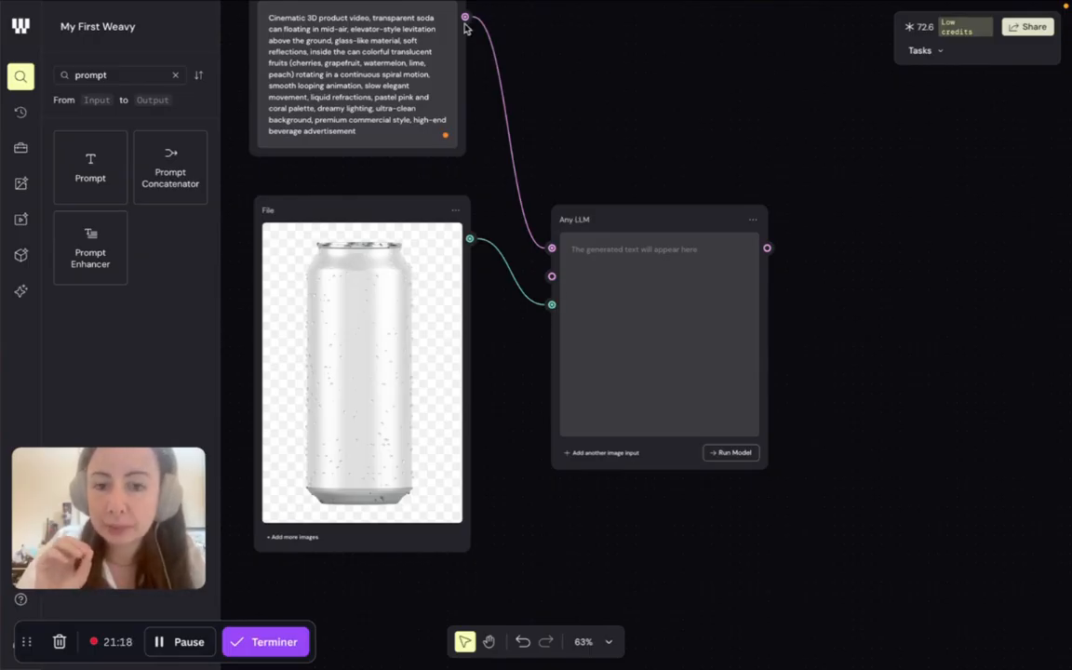
left_click(177, 659)
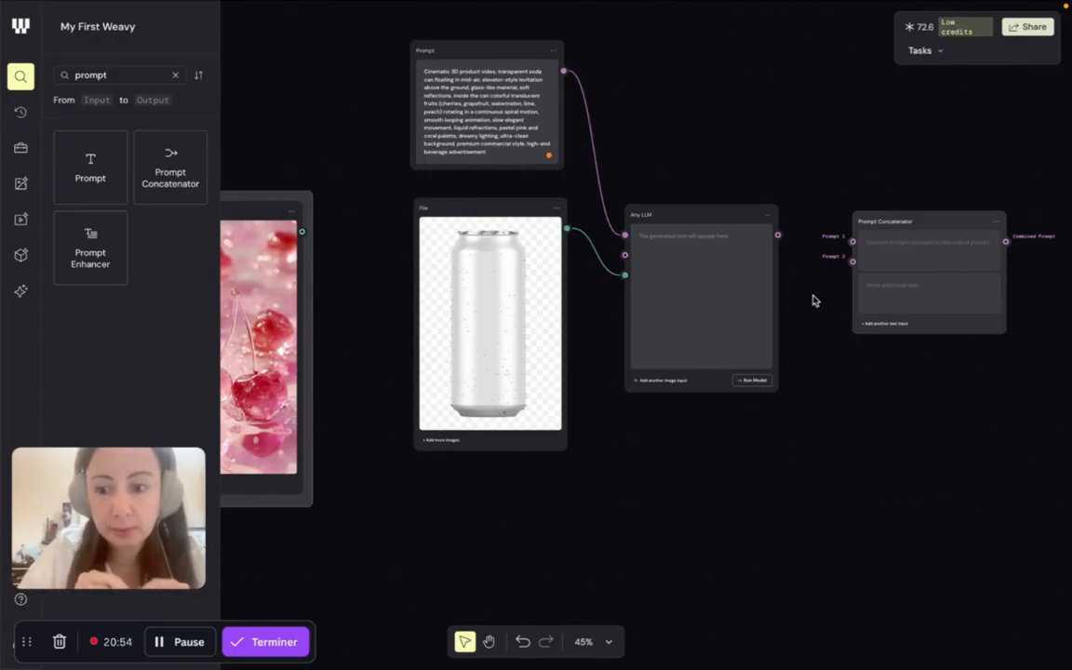
left_click(189, 643)
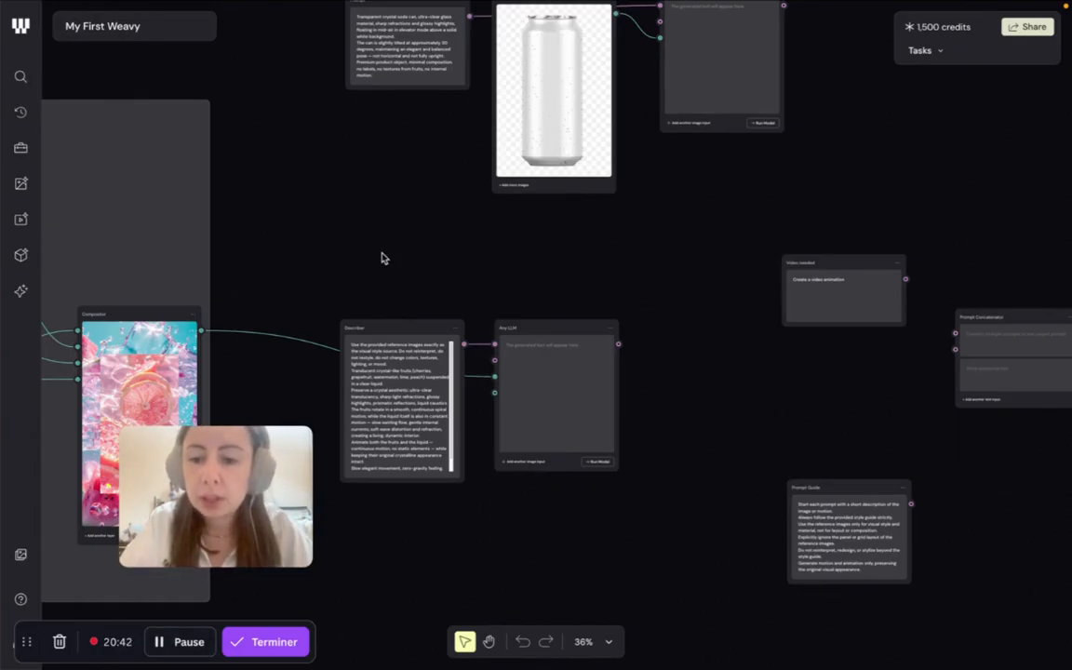
- Examine the soda can branch, the Describer node and the Compositor fed by the four fruit images
scroll(401, 355, "left", 1)
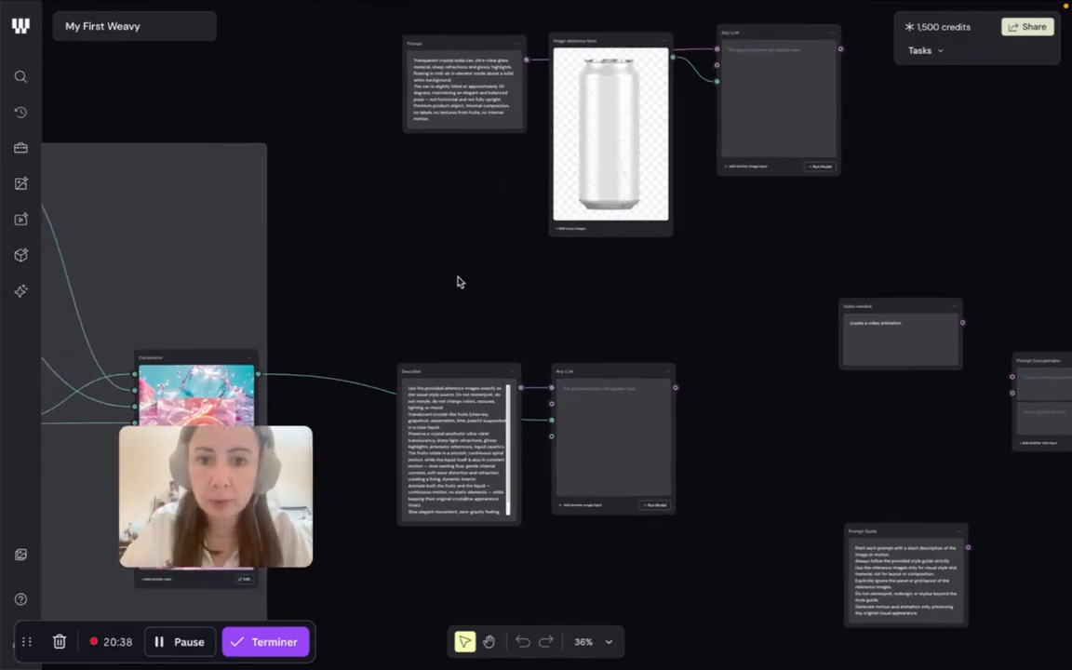
scroll(457, 280, "up", 2)
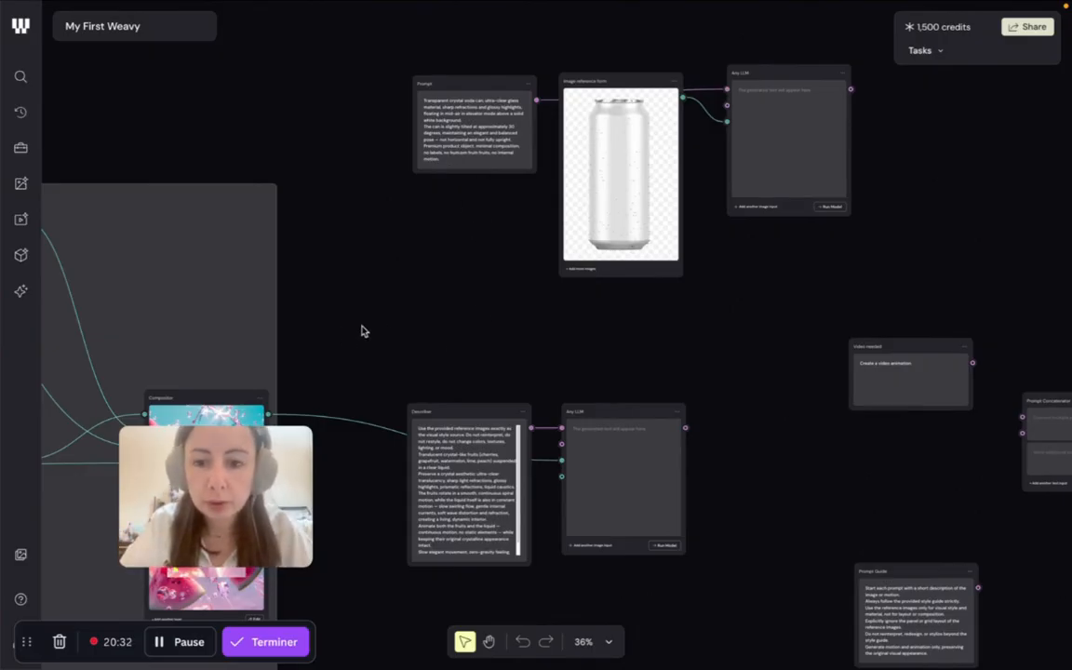
scroll(457, 328, "left", 5)
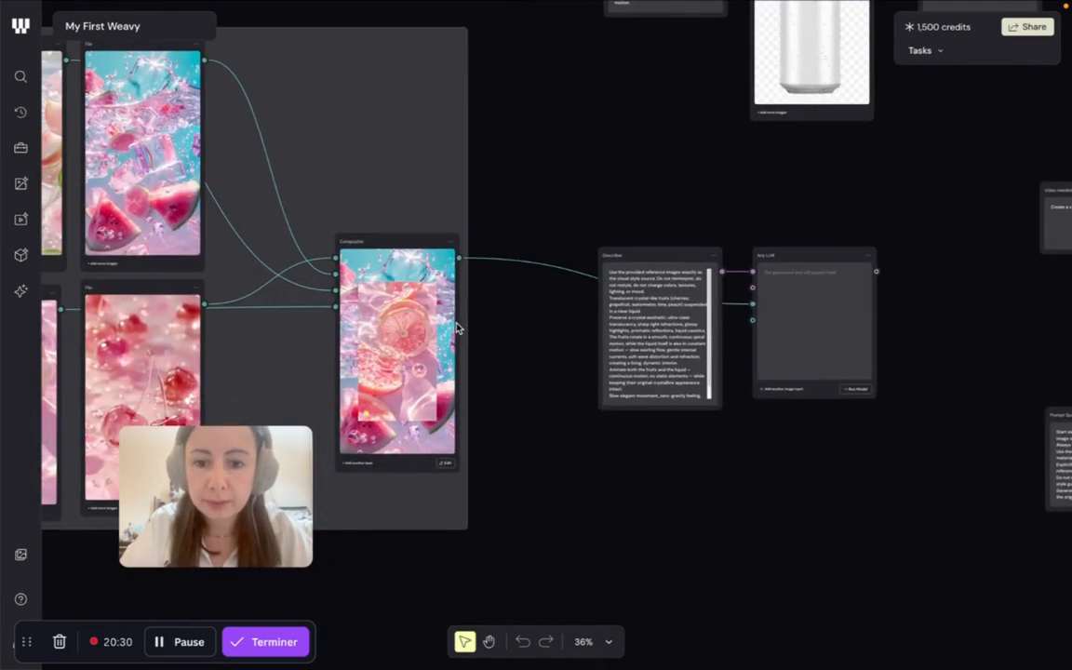
scroll(458, 328, "left", 5)
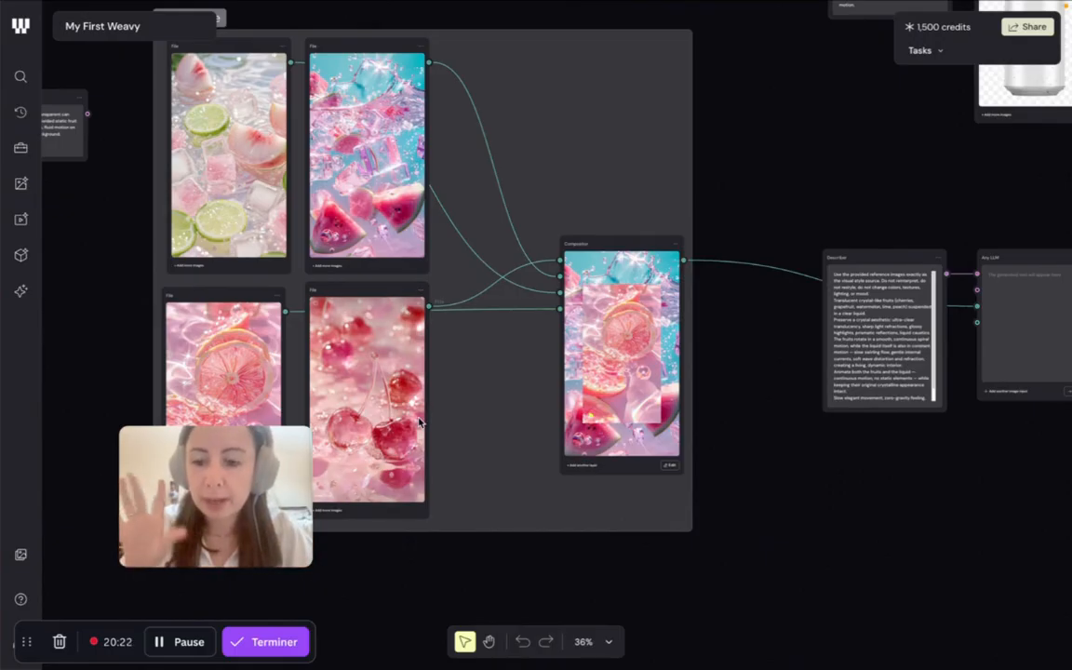
left_click(197, 644)
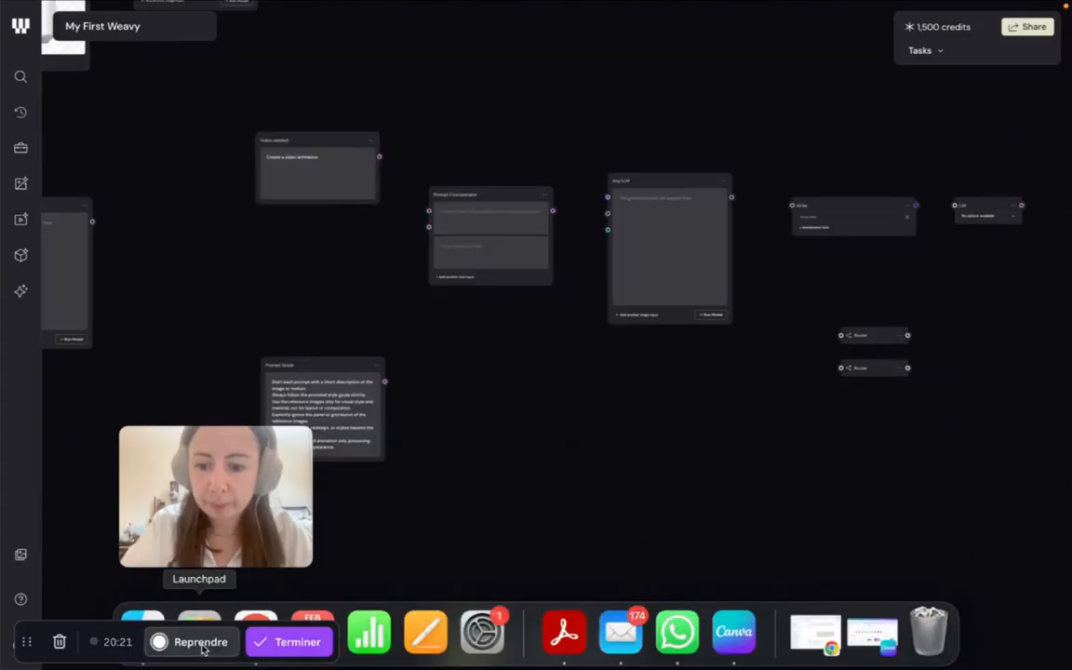
left_click(200, 643)
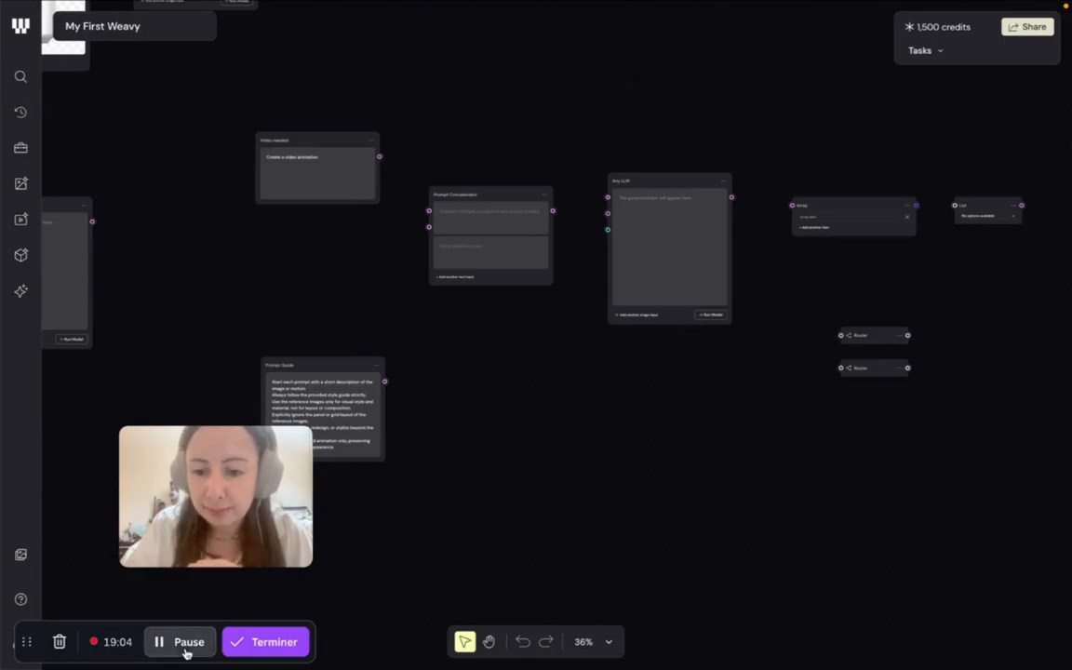
left_click(186, 652)
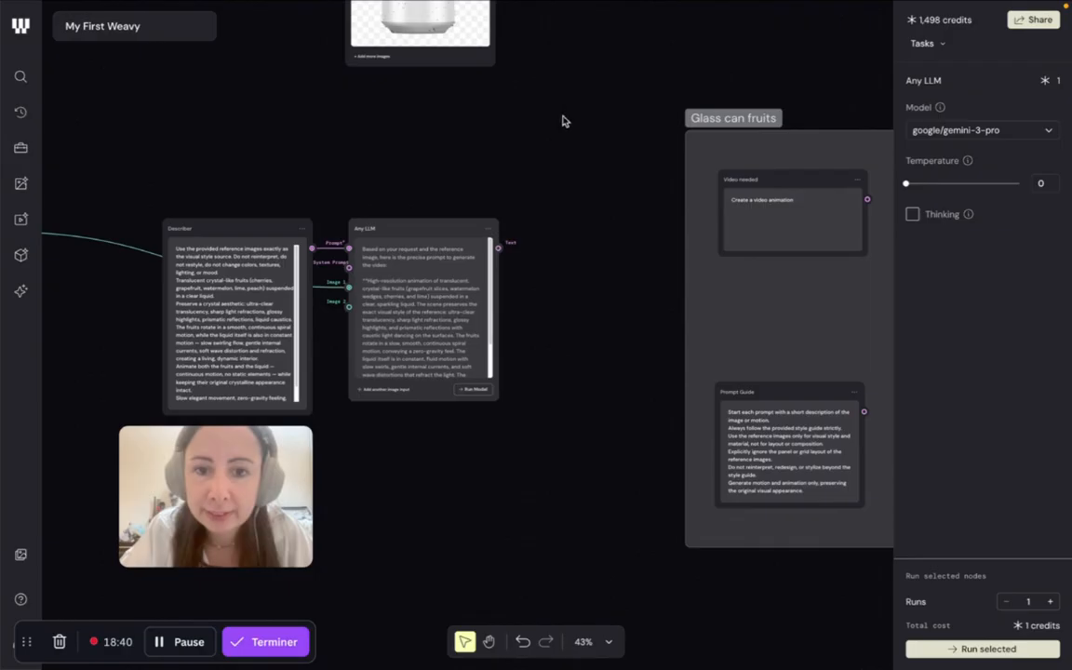
- Review the generated texts in both Any LLM nodes and read the Prompt Guide in the Glass can fruits group
left_click_drag(575, 151, 503, 352)
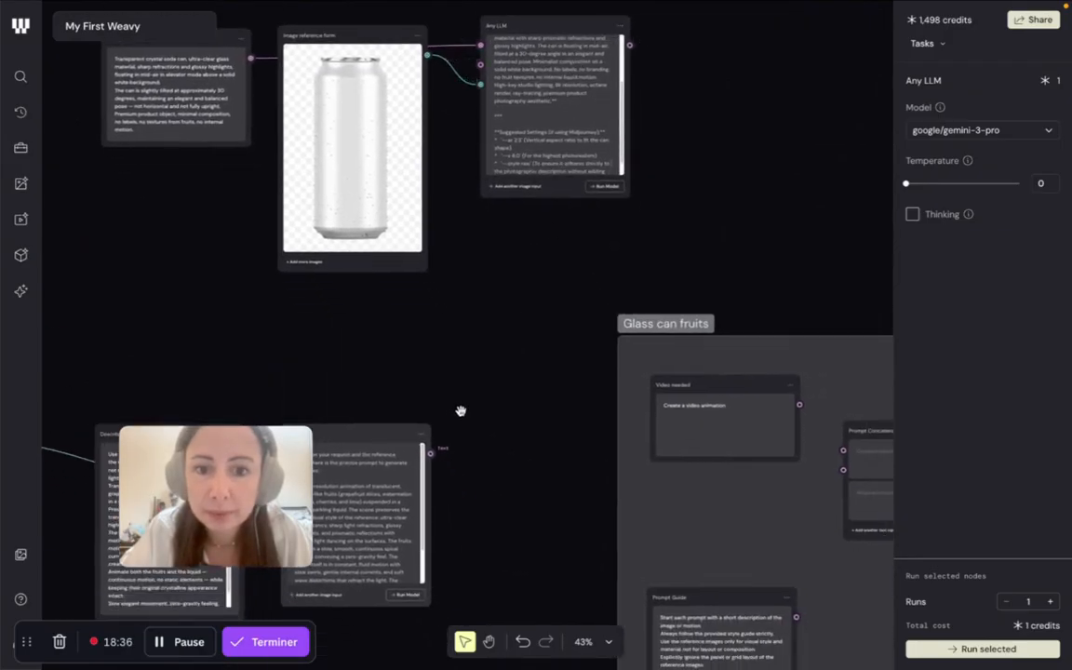
left_click_drag(524, 399, 337, 225)
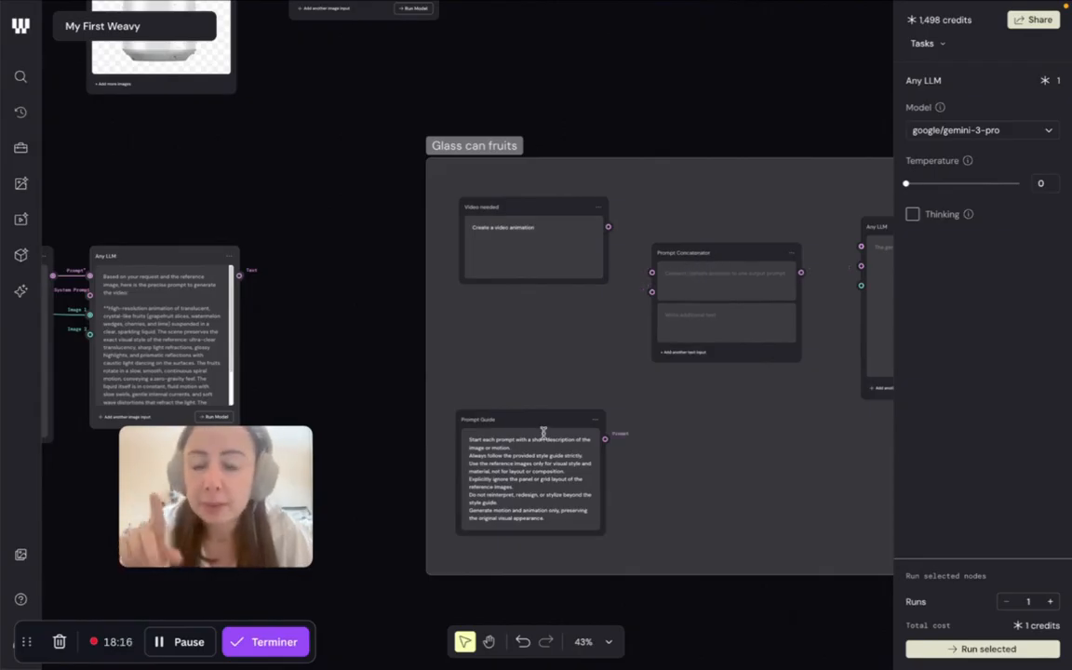
scroll(544, 433, "up", 5)
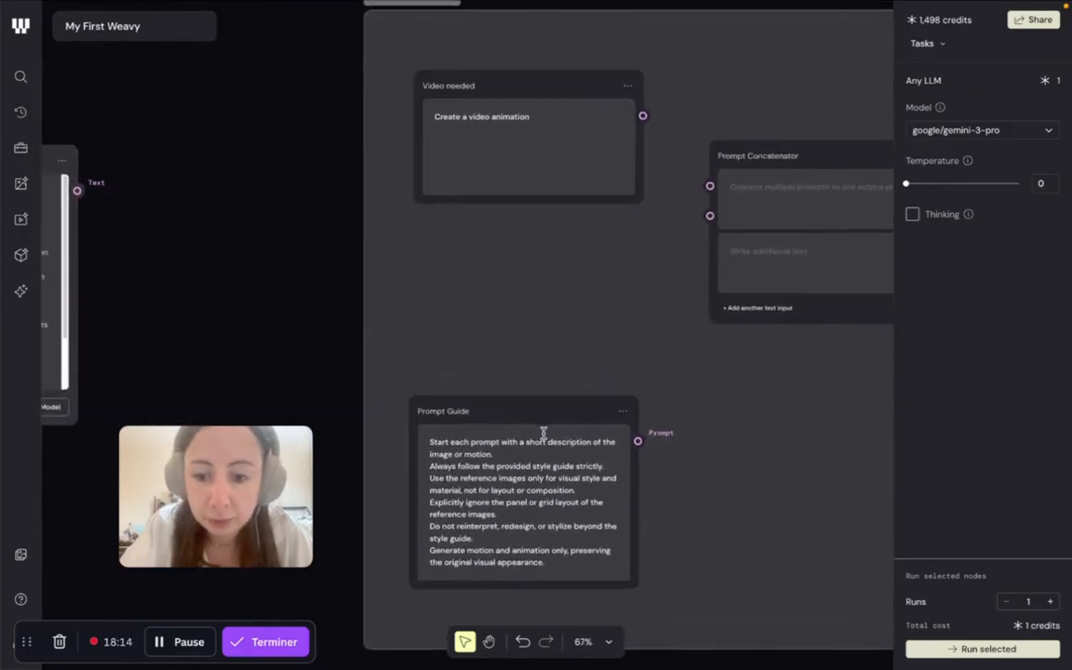
scroll(546, 433, "down", 2)
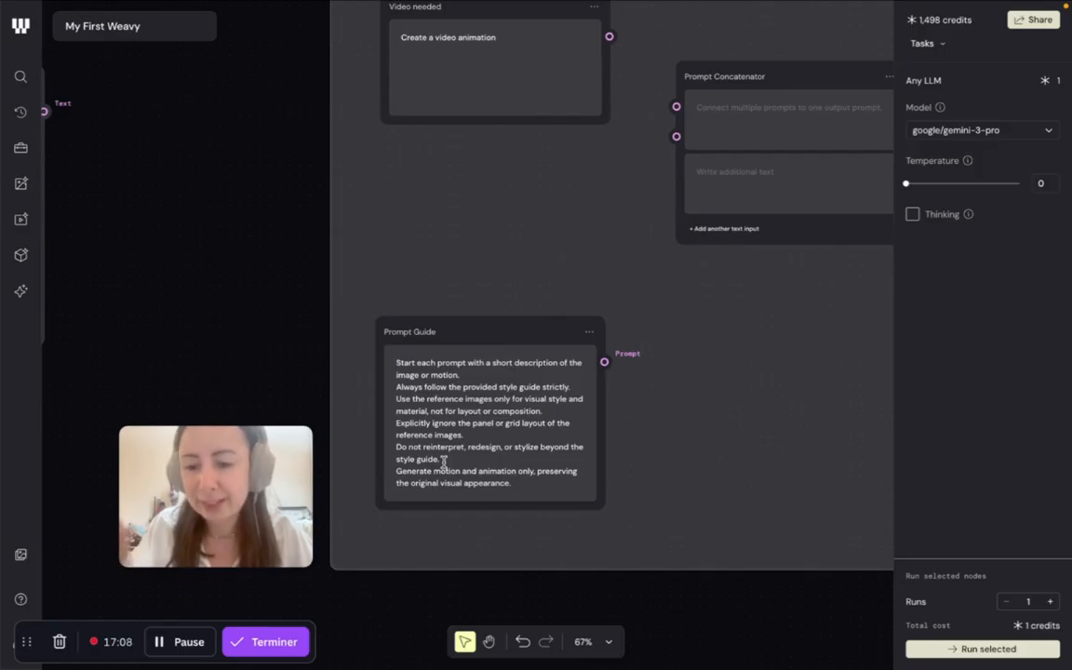
left_click(186, 644)
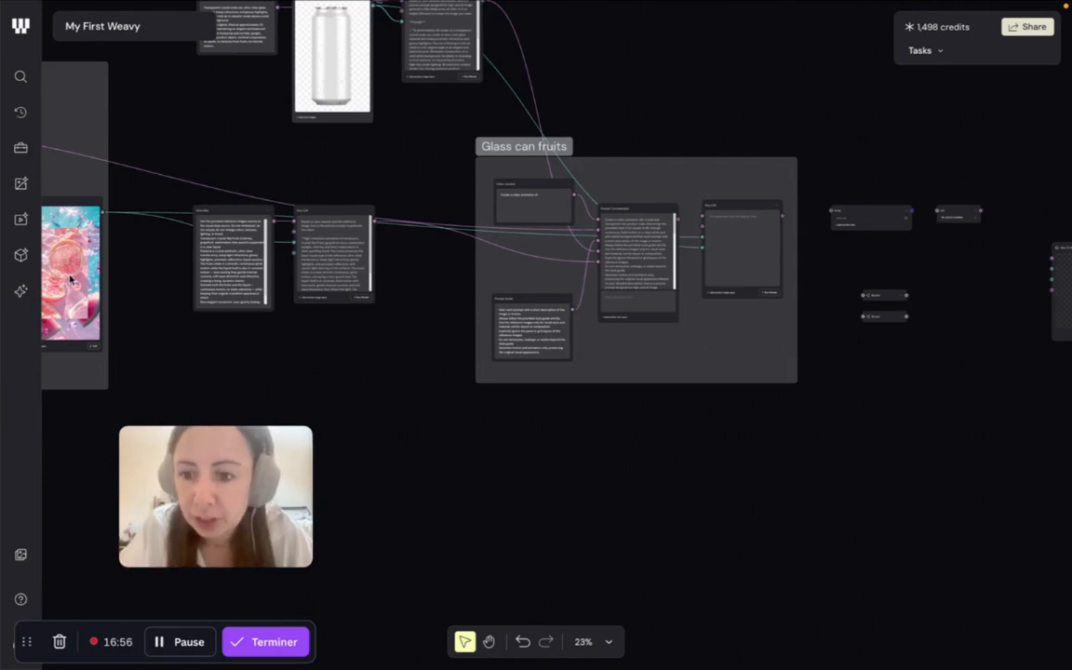
- Trace the Prompt Concatenator's inputs in the Glass can fruits group back to the crystal can video prompt beside the Style guide group
left_click_drag(163, 296, 3, 261)
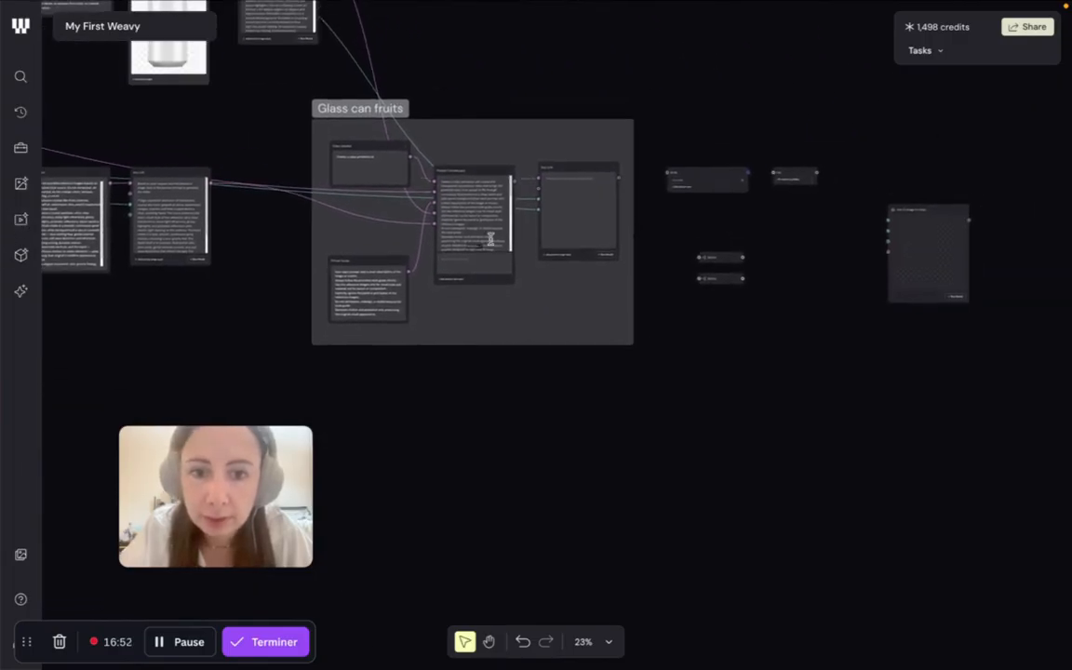
scroll(503, 205, "up", 5)
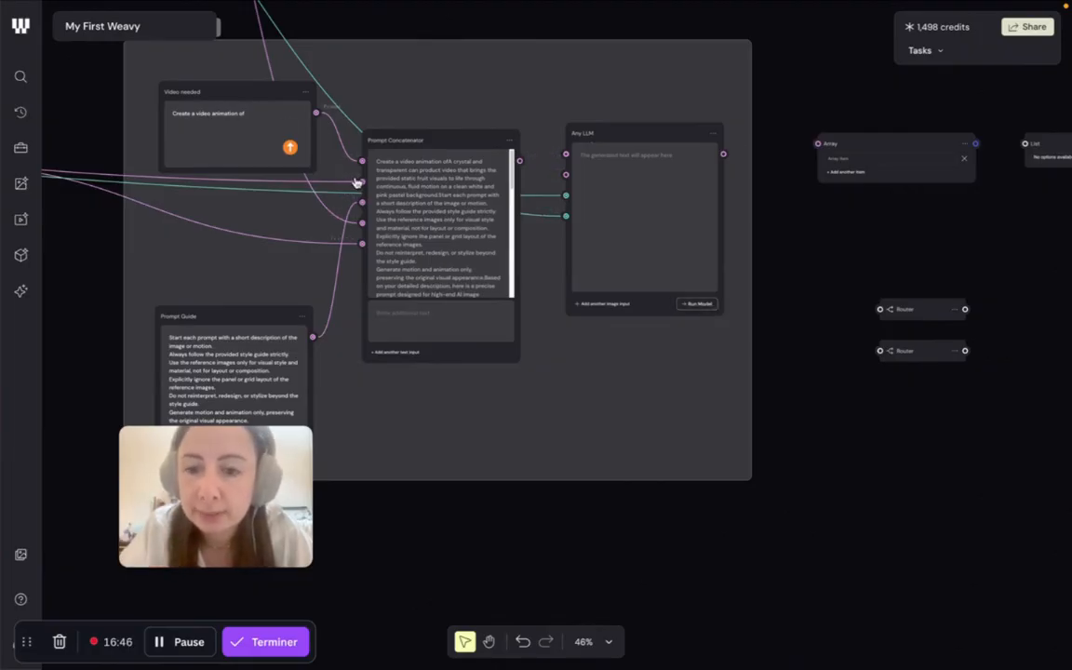
left_click_drag(378, 402, 519, 416)
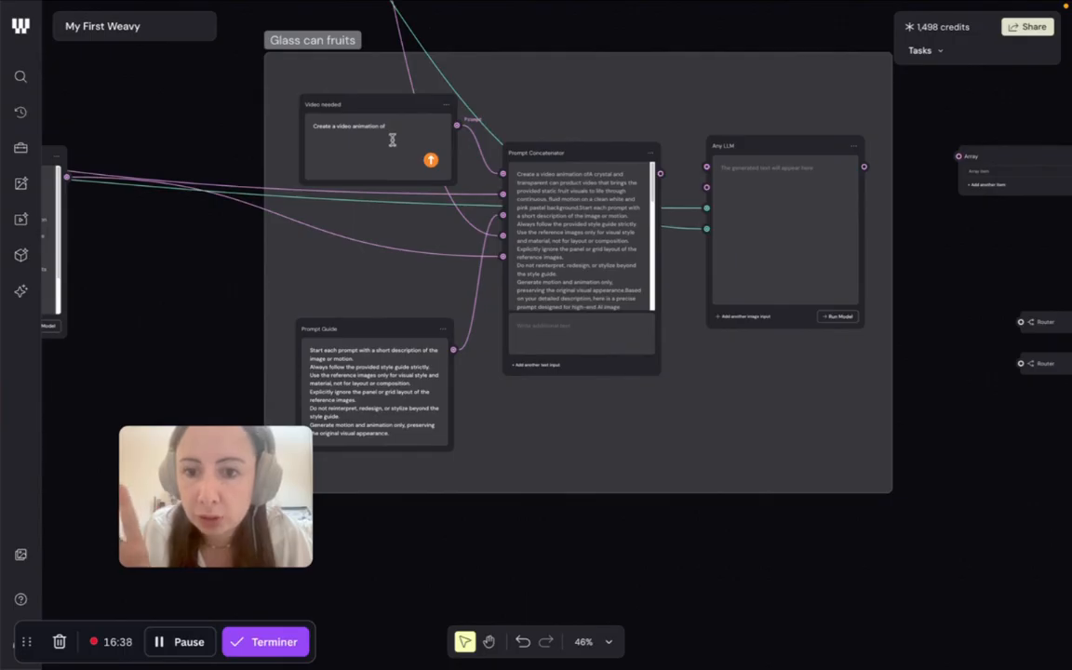
scroll(392, 140, "down", 3)
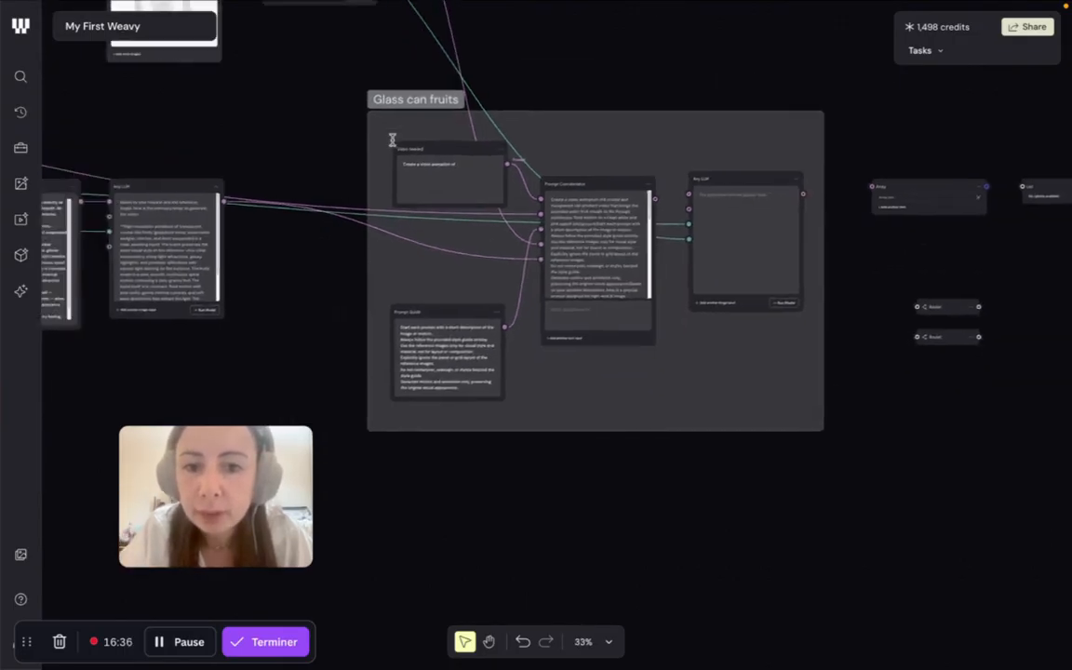
scroll(392, 139, "left", 15)
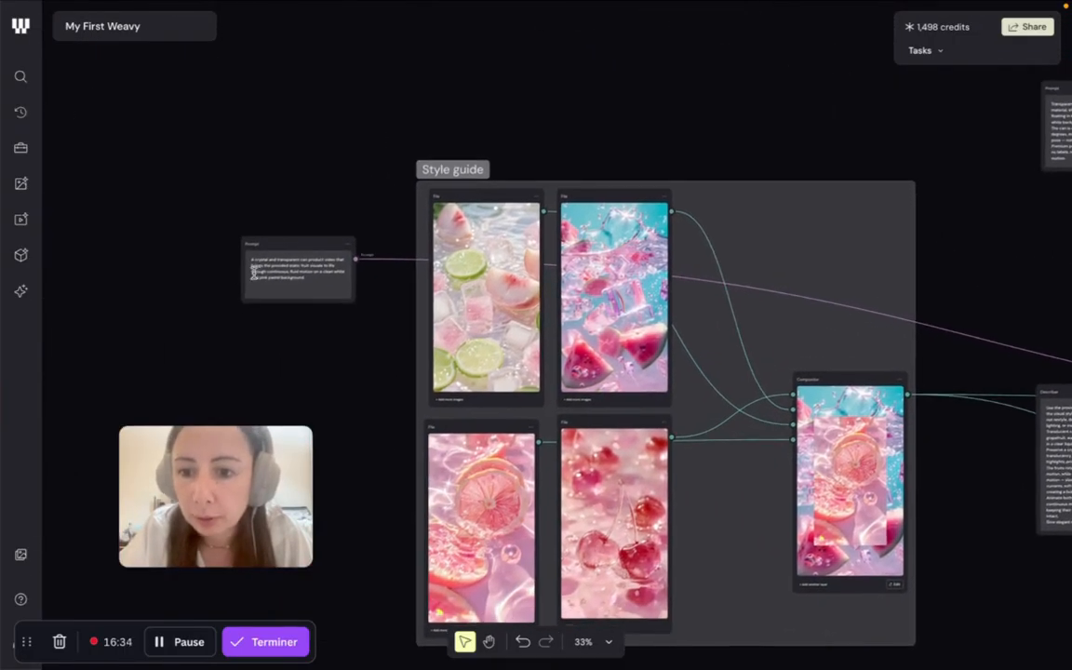
scroll(231, 244, "up", 3)
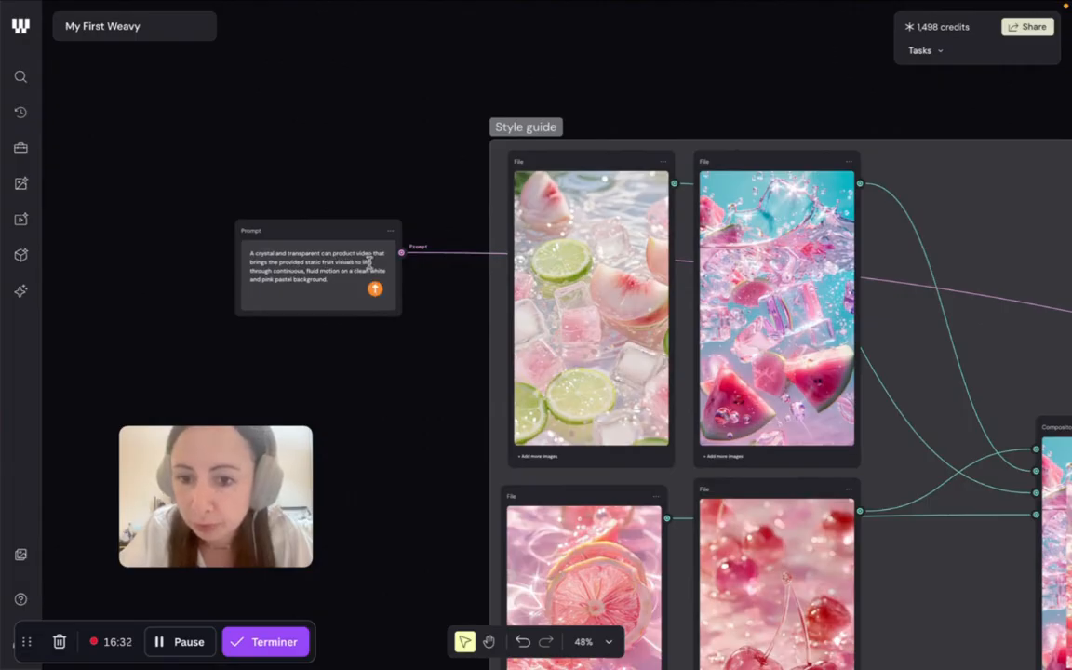
- Follow the crystal can video prompt and the soda can branch through their Any LLM nodes into the Prompt Concatenator and Prompt Guide
scroll(426, 287, "right", 15)
scroll(426, 288, "right", 5)
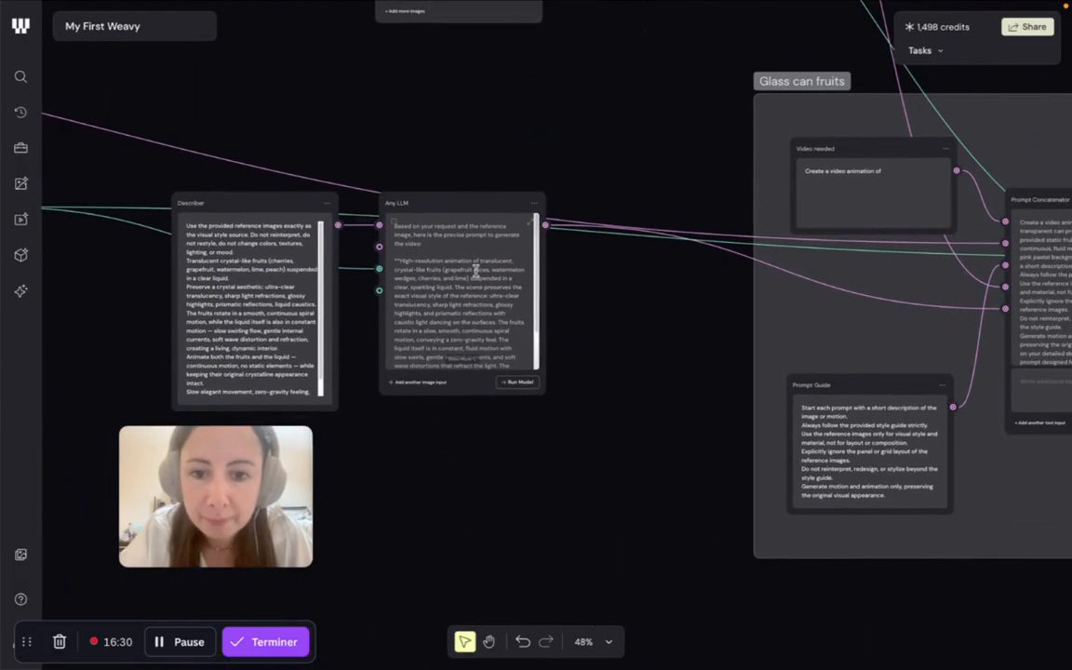
scroll(472, 246, "up", 3)
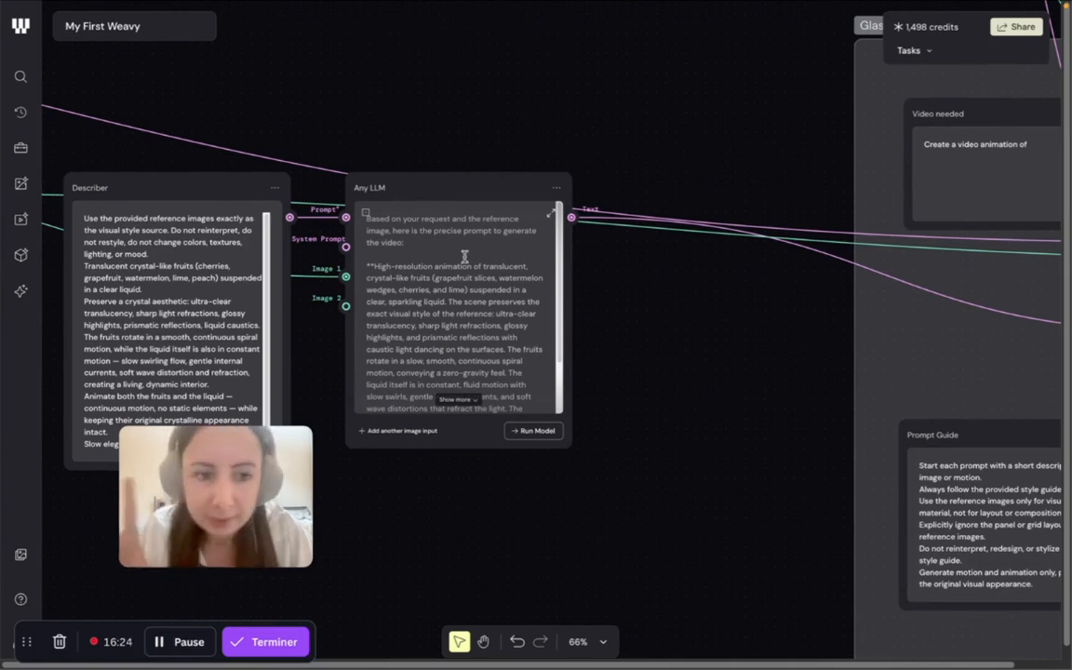
scroll(861, 318, "right", 10)
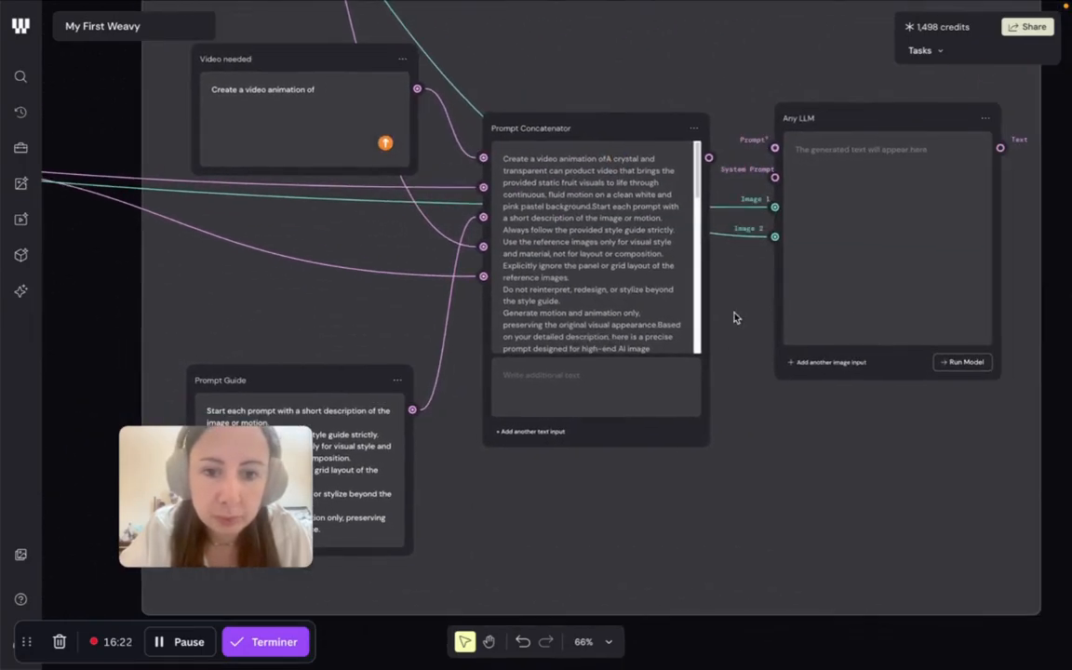
scroll(653, 289, "down", 1)
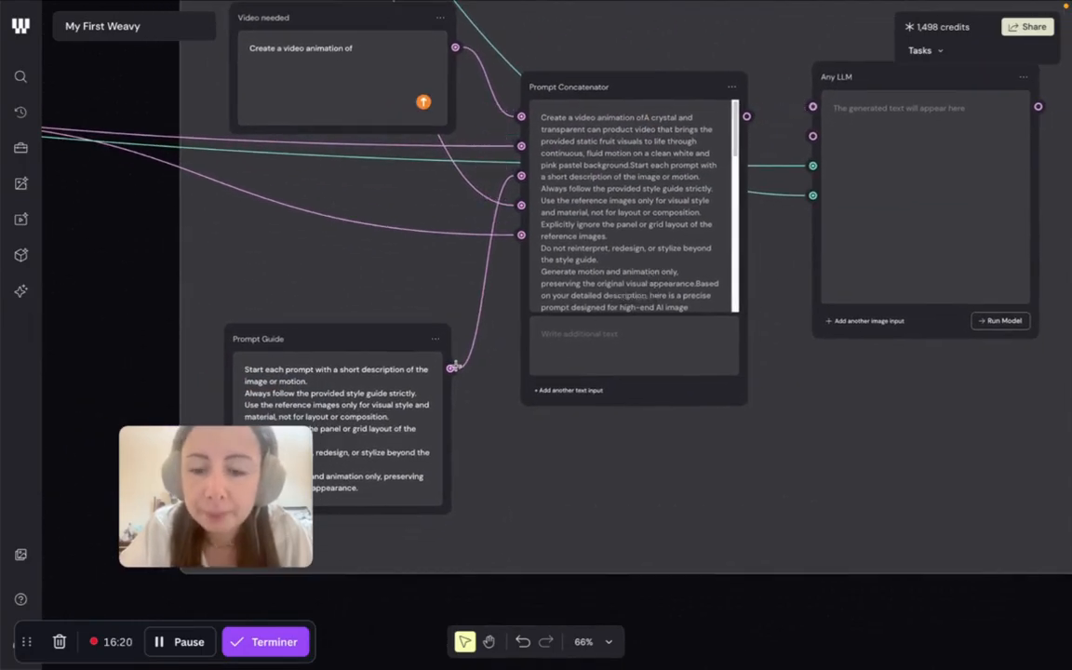
scroll(448, 367, "down", 3)
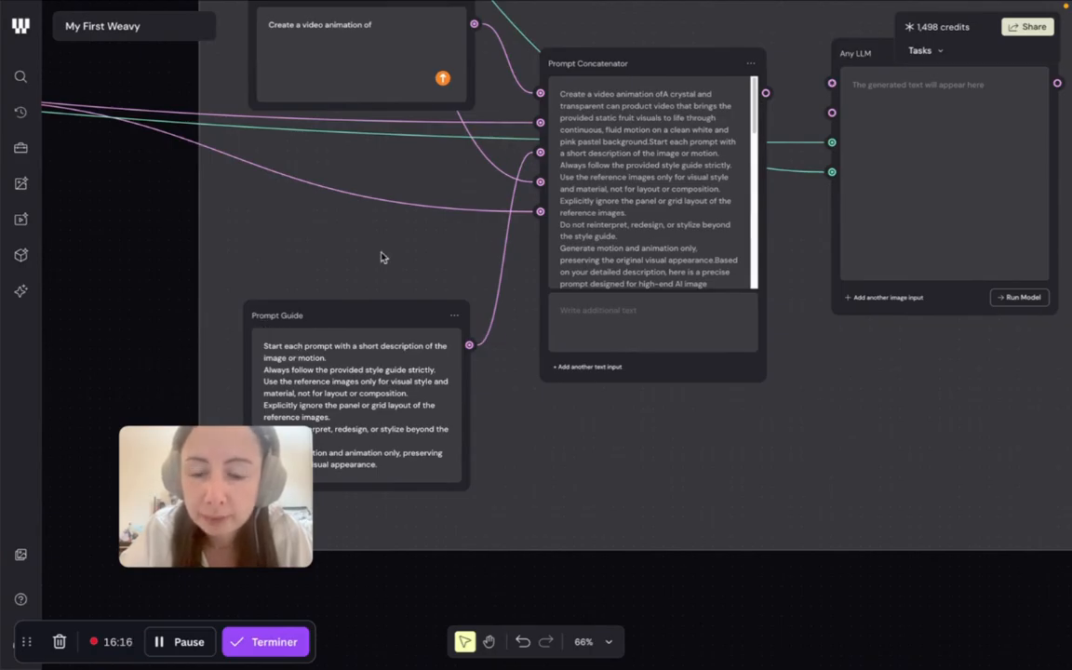
scroll(383, 176, "down", 5)
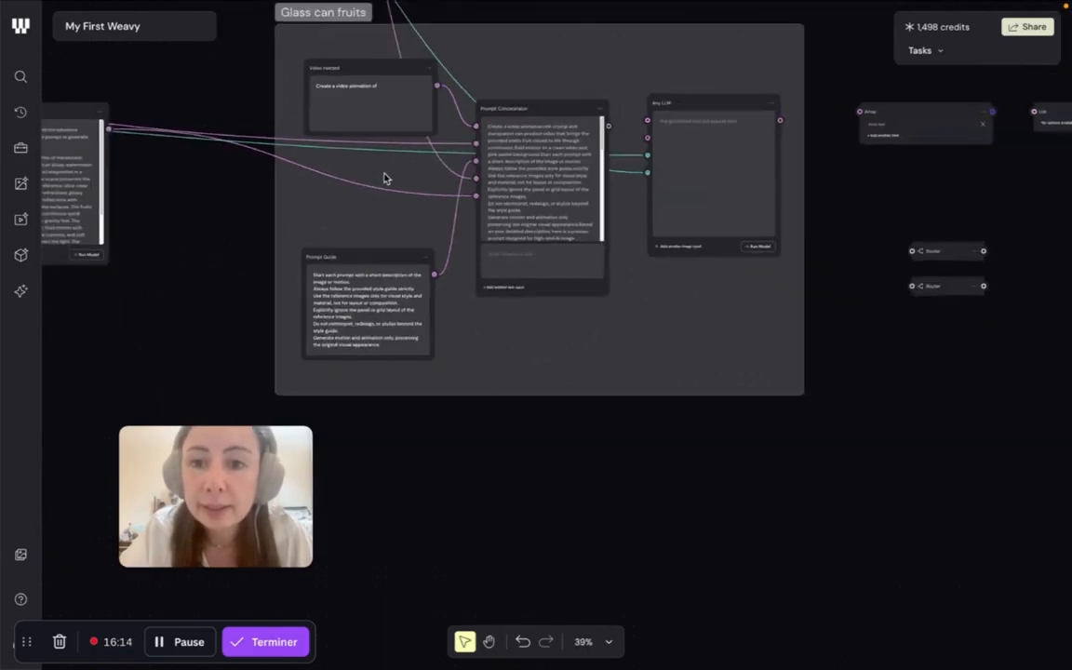
scroll(384, 176, "up", 5)
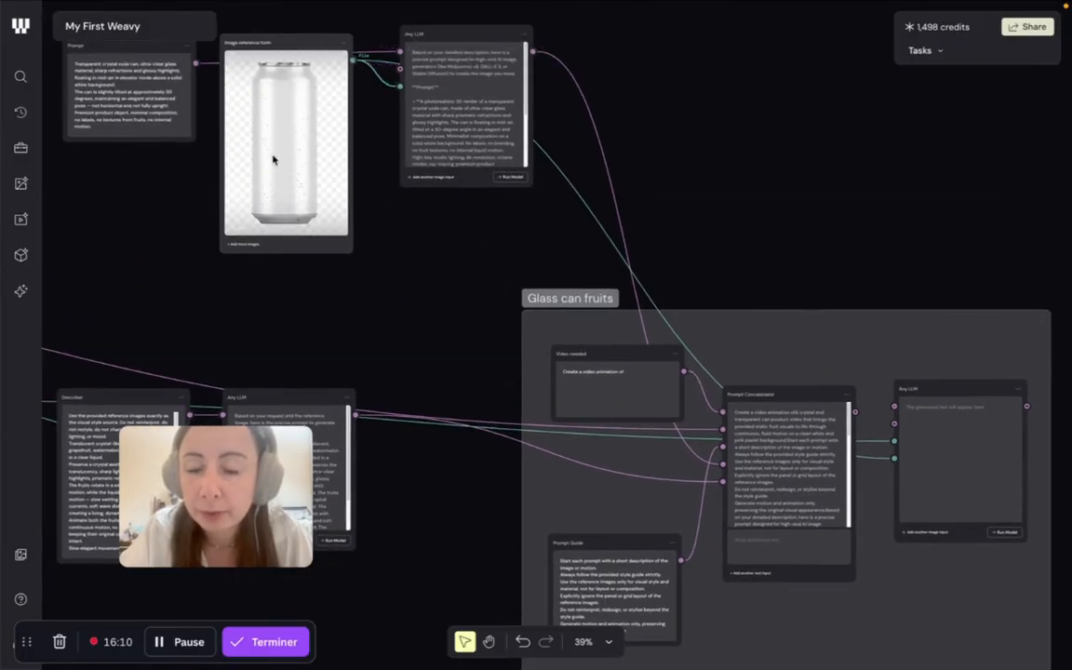
scroll(275, 160, "down", 3)
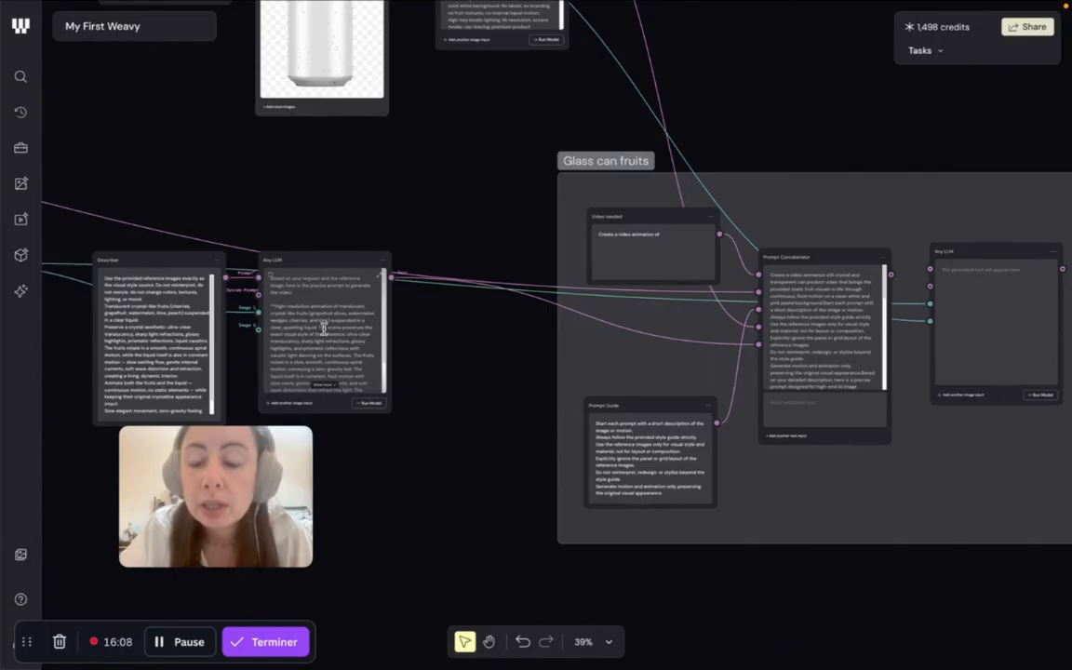
- Read the suggested Midjourney settings within the Prompt Concatenator's combined text
scroll(688, 375, "right", 10)
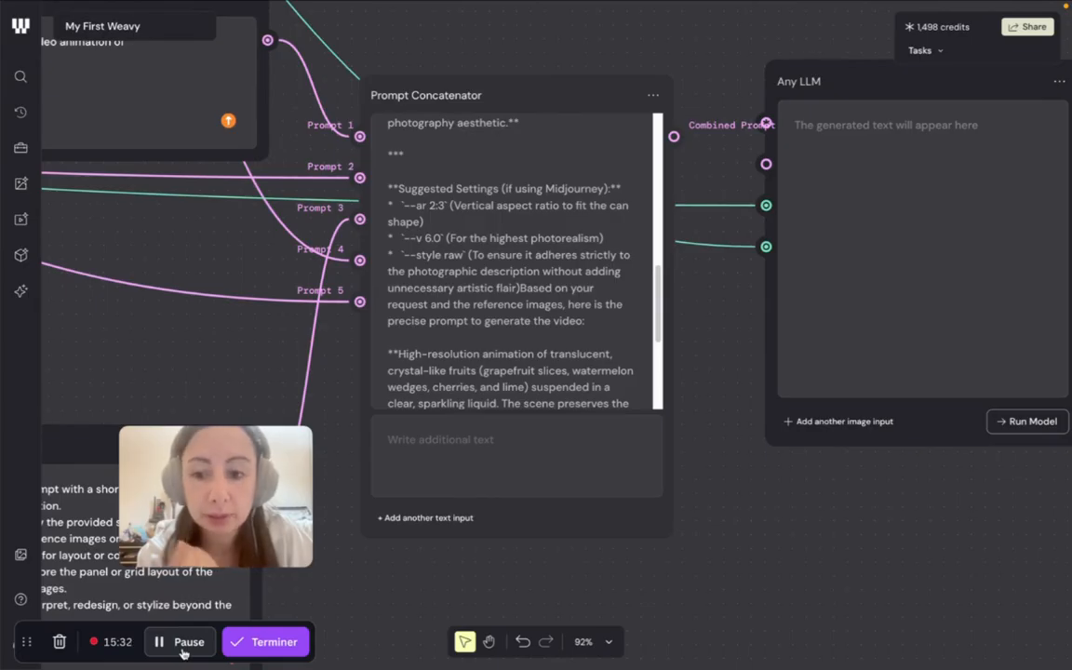
scroll(611, 198, "up", 1)
triple_click(603, 190)
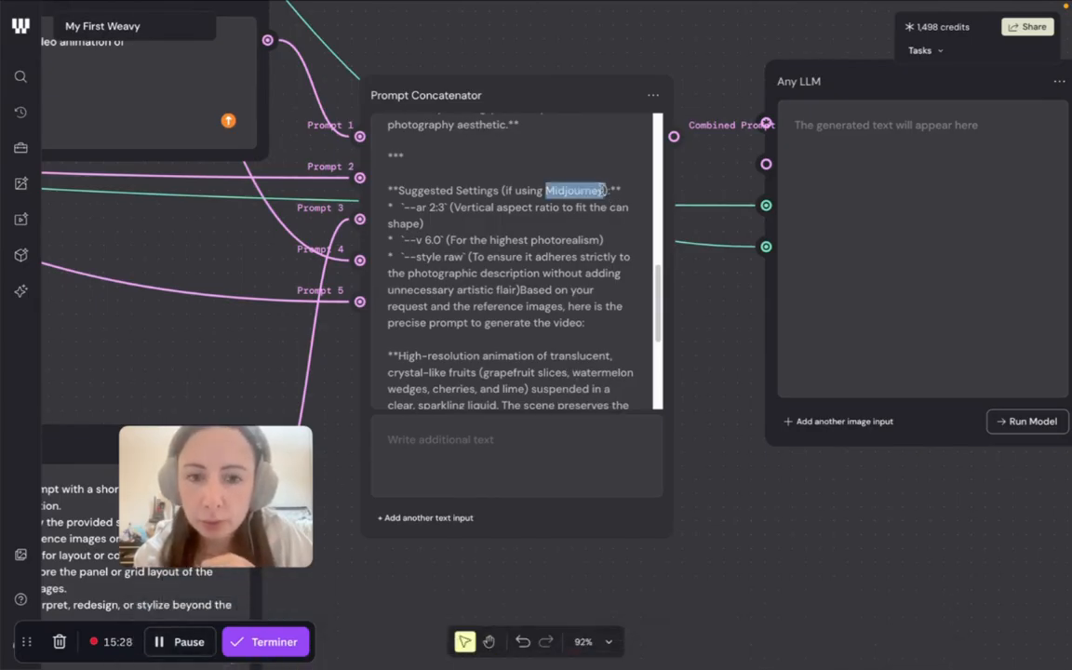
left_click(603, 190)
double_click(595, 190)
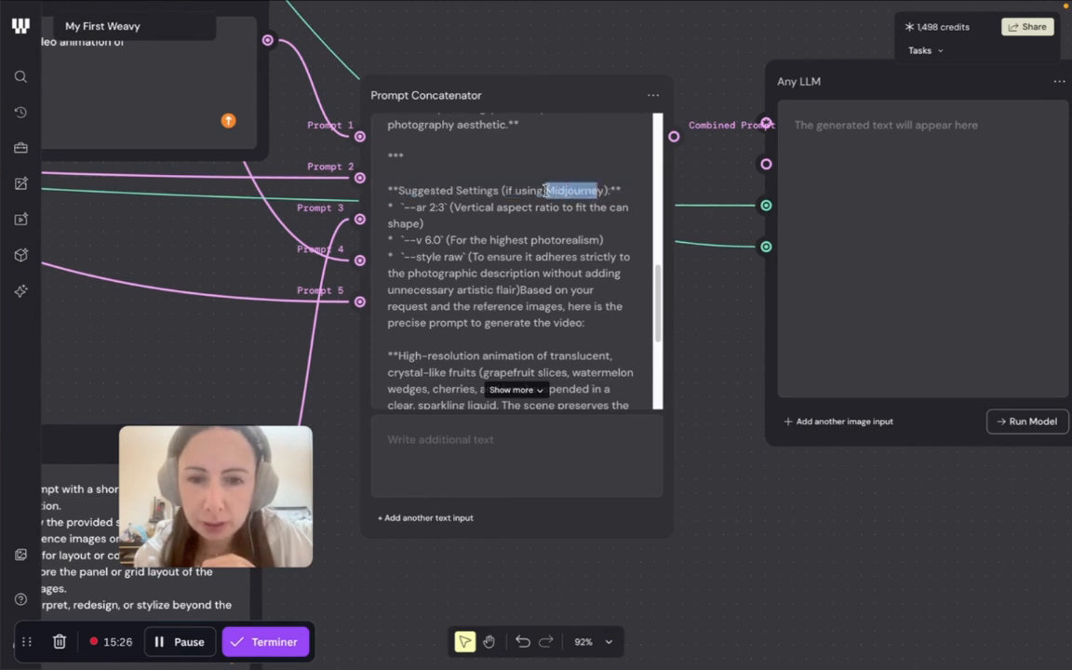
left_click(549, 241)
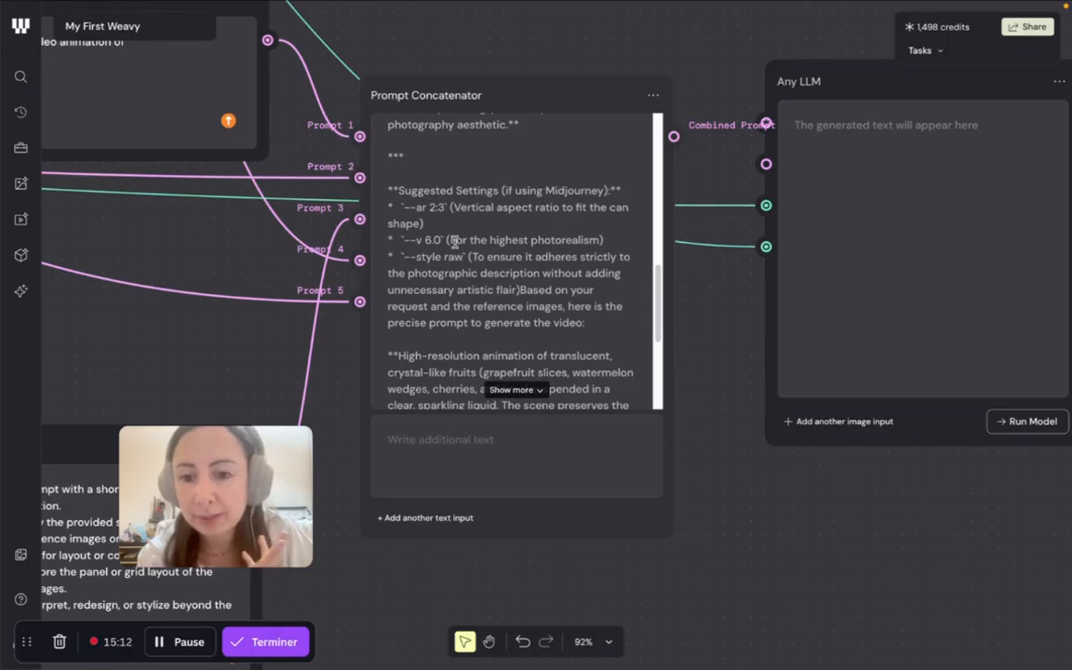
- Compare the rest of the Prompt Concatenator's text with the Prompt Guide and the fruit Any LLM output
scroll(339, 166, "left", 3)
scroll(338, 167, "down", 5)
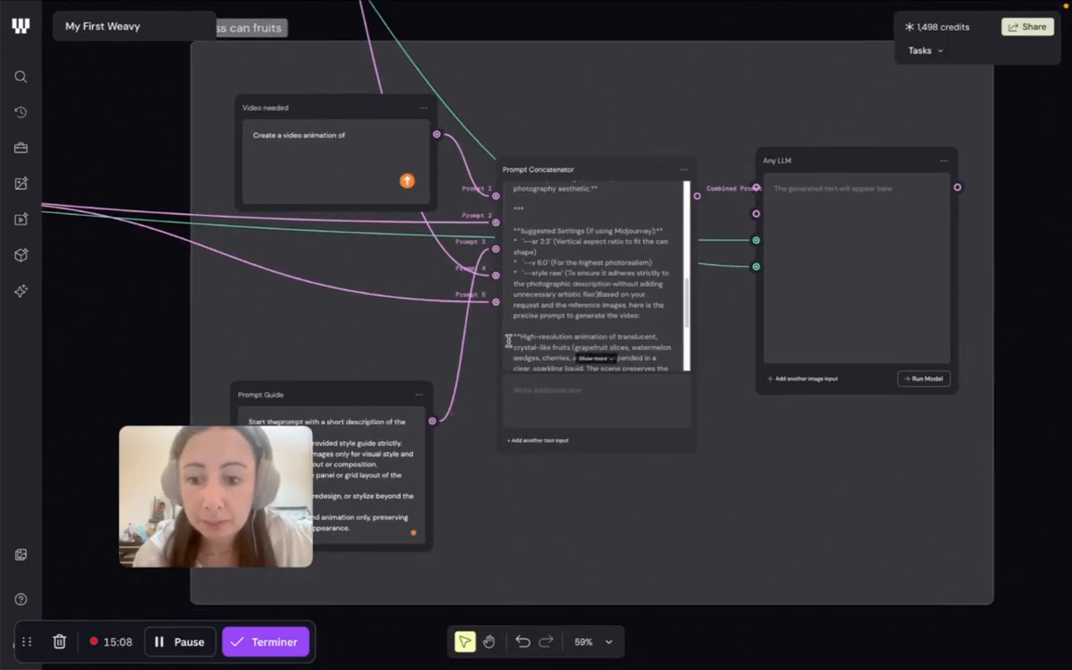
scroll(556, 266, "up", 5)
scroll(621, 292, "up", 2)
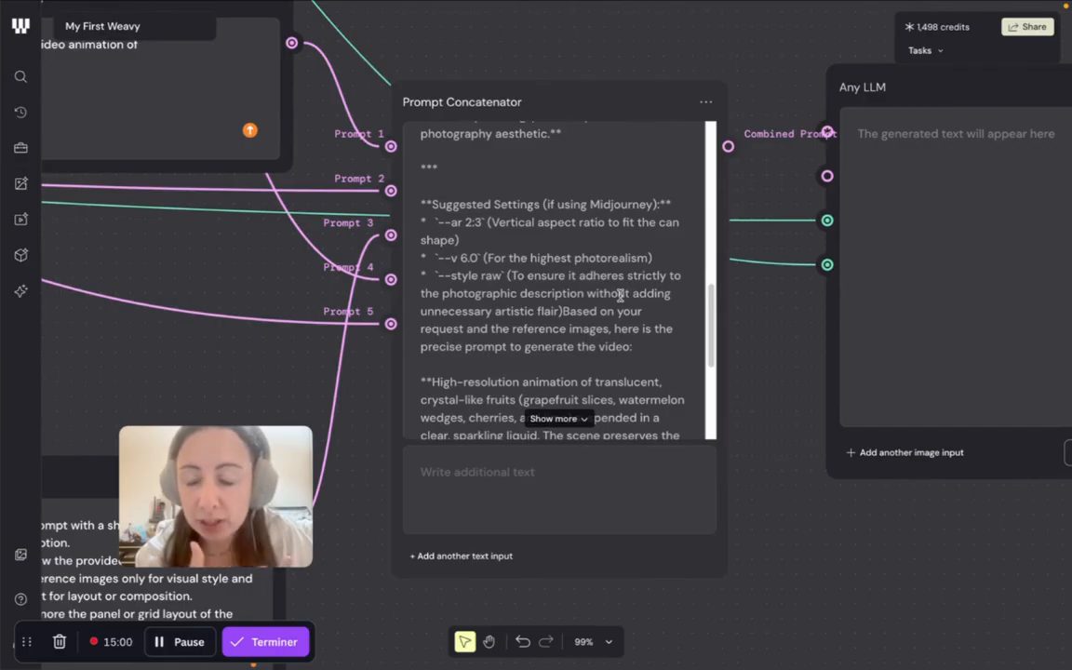
scroll(619, 296, "left", 1)
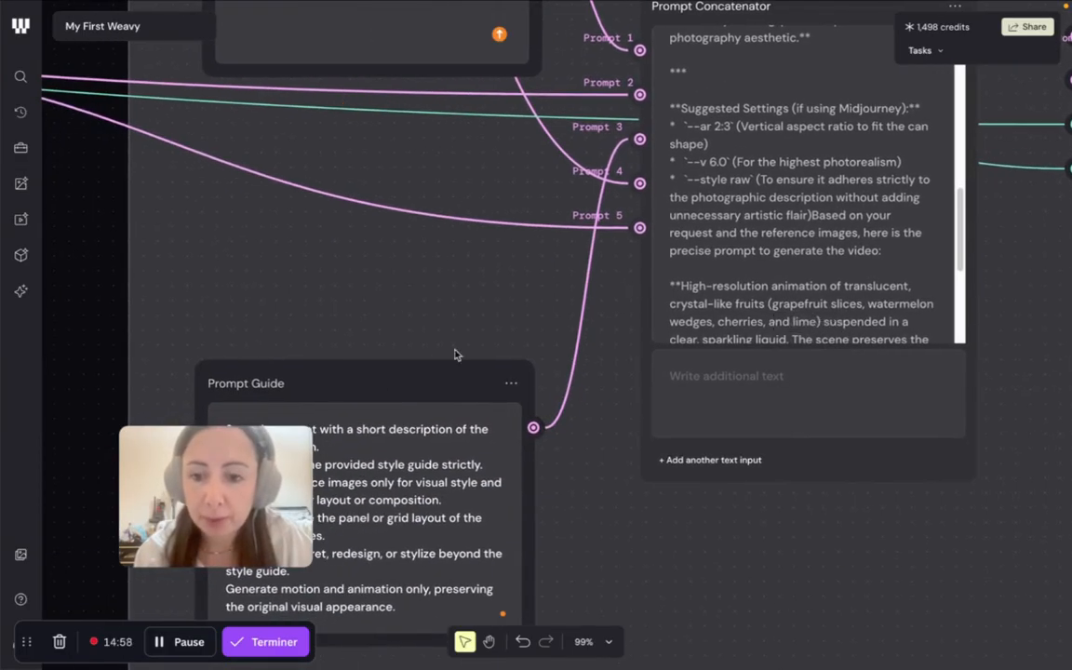
scroll(333, 394, "down", 4)
scroll(338, 395, "left", 1)
scroll(338, 396, "down", 2)
scroll(338, 396, "left", 2)
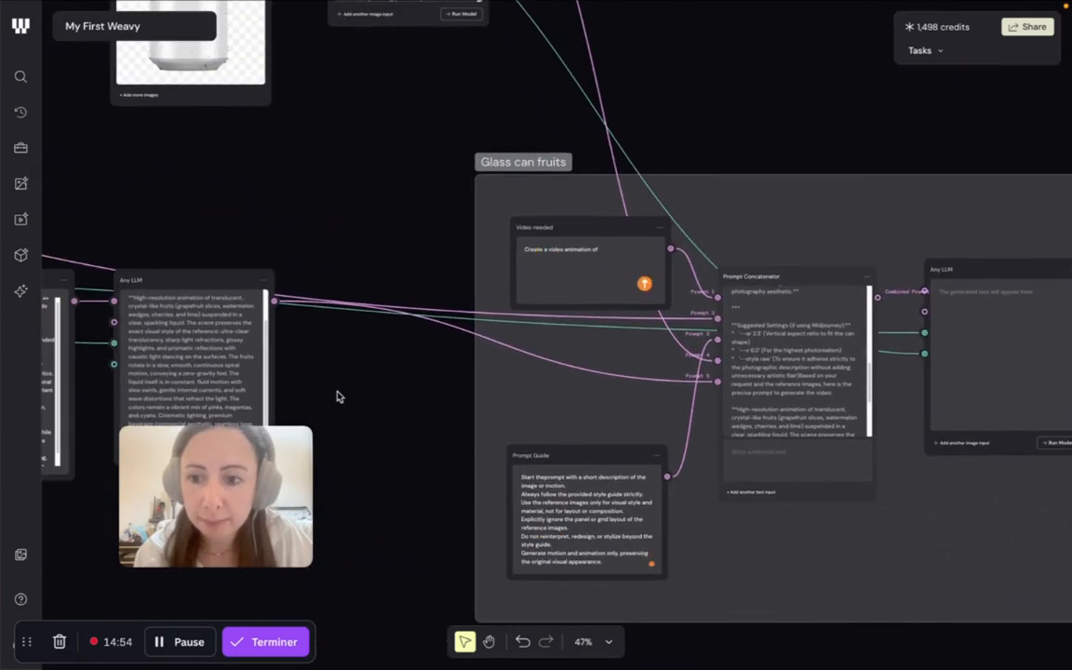
scroll(713, 346, "right", 2)
scroll(713, 345, "up", 4)
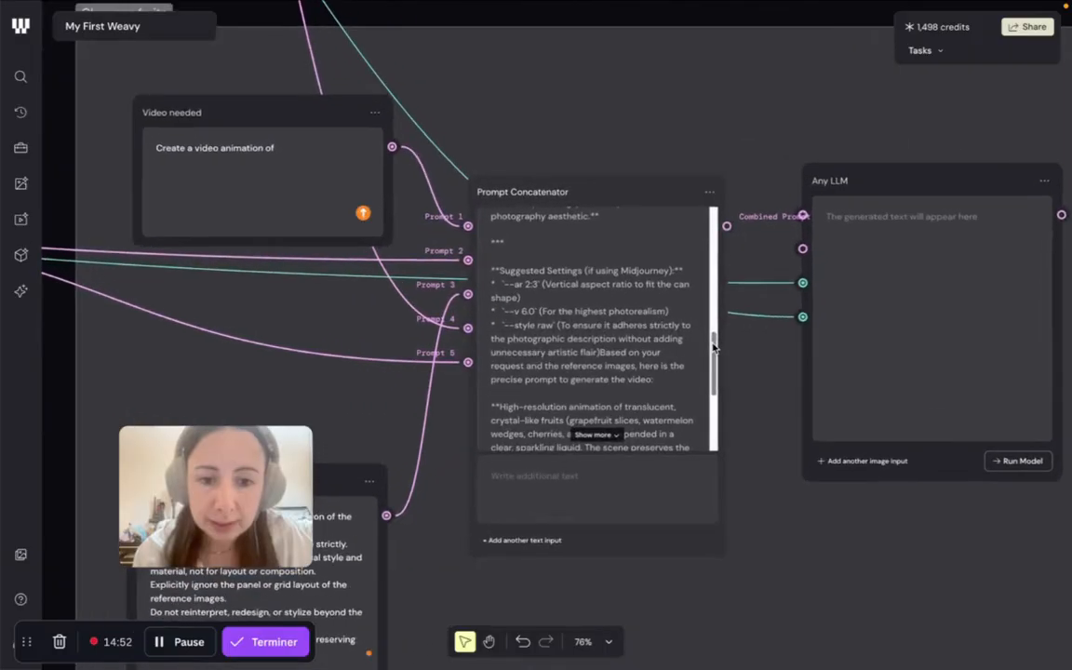
scroll(715, 365, "down", 2)
scroll(715, 368, "up", 2)
scroll(714, 372, "down", 2)
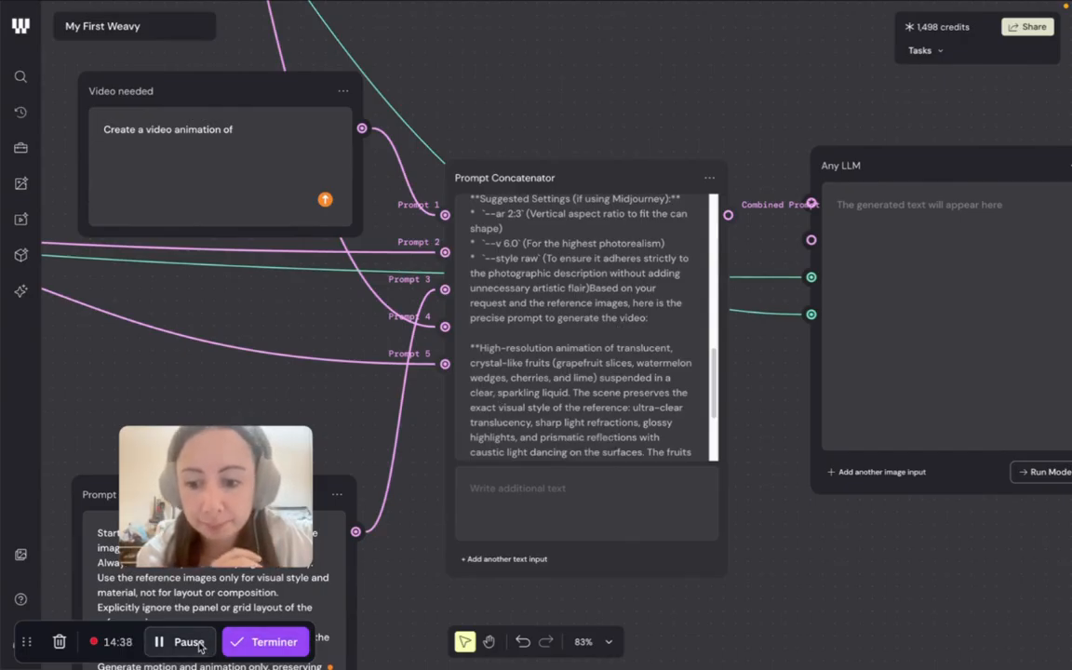
- Switch to the Copy of Illustration Machine workflow and examine how its Any LLM text is split by the Array into Lists feeding the Outputs group
key("ctrl+Tab")
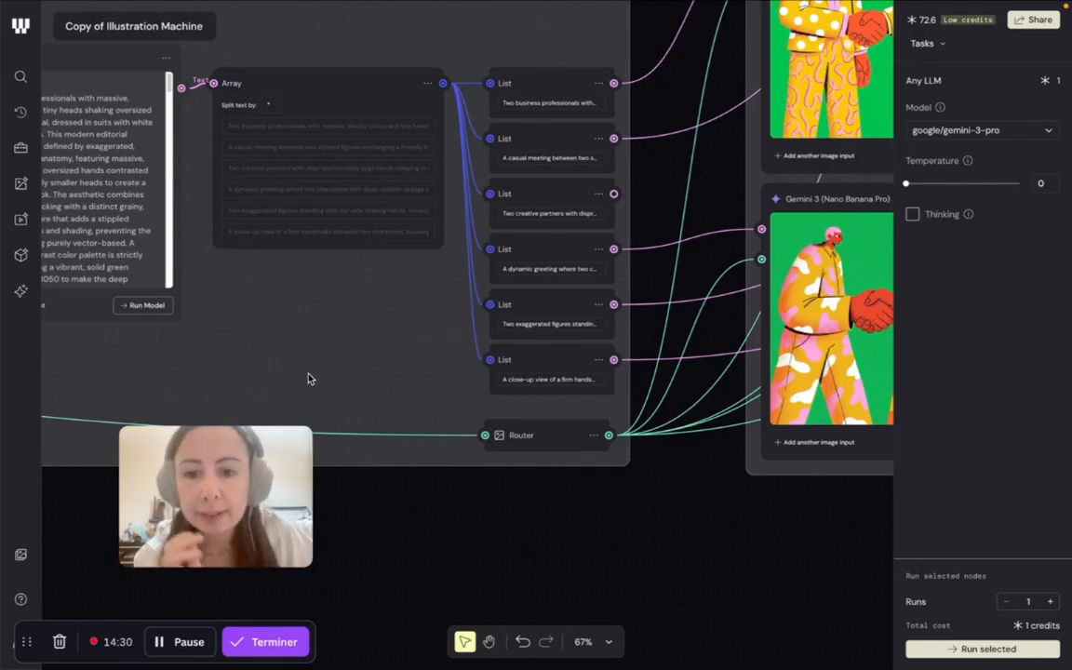
scroll(271, 249, "left", 3)
scroll(271, 248, "up", 1)
scroll(271, 248, "left", 5)
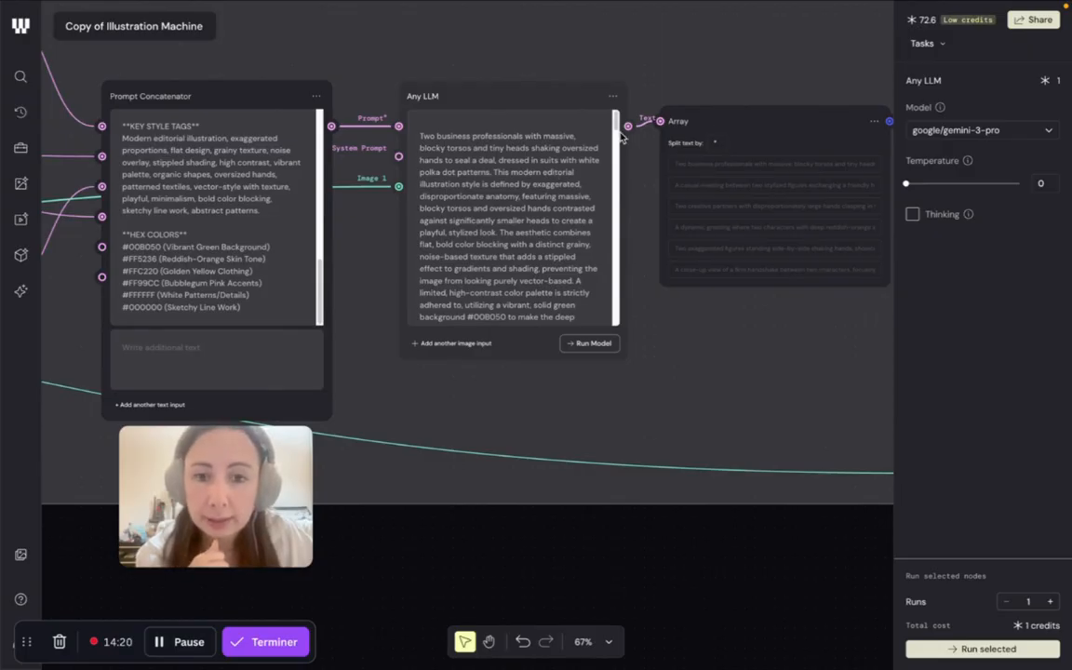
left_click_drag(615, 130, 615, 163)
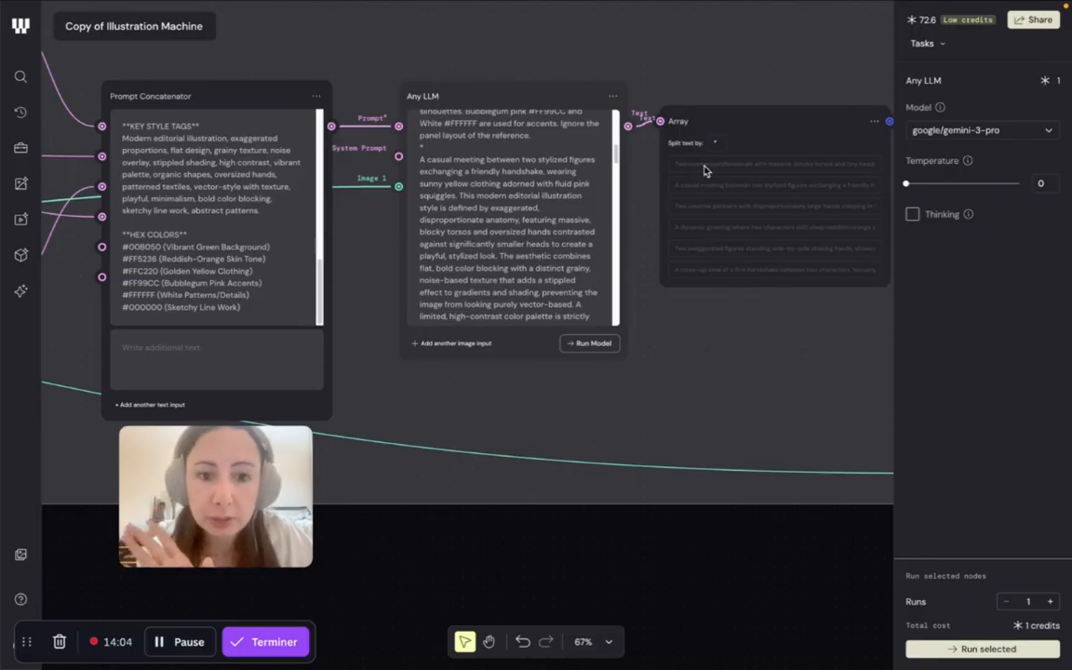
scroll(782, 167, "right", 5)
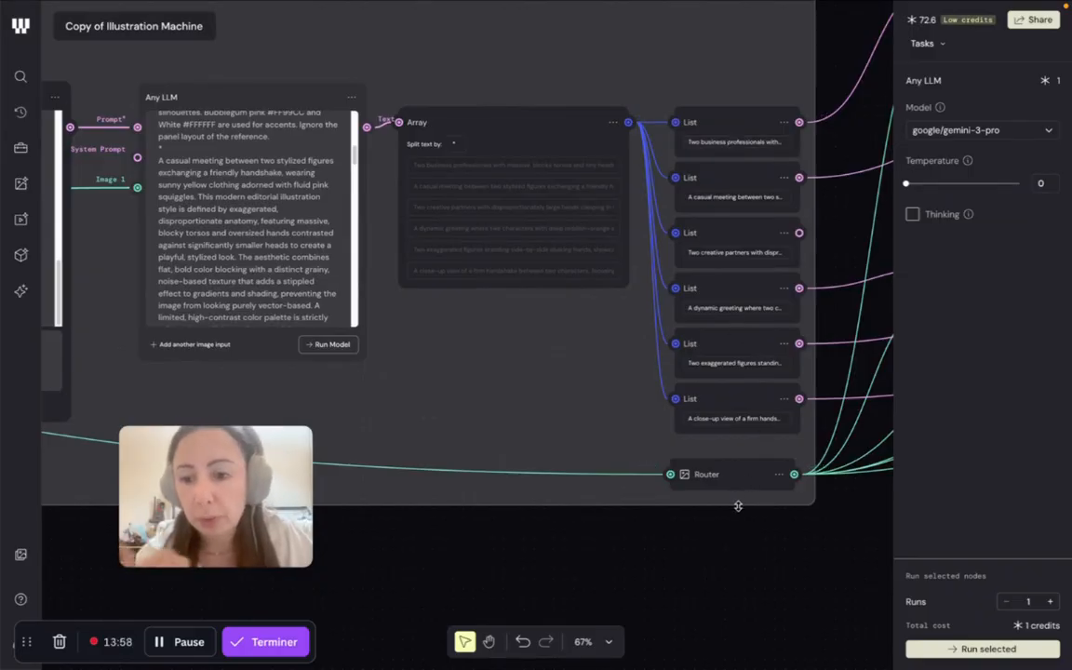
scroll(740, 483, "right", 5)
scroll(749, 506, "down", 2)
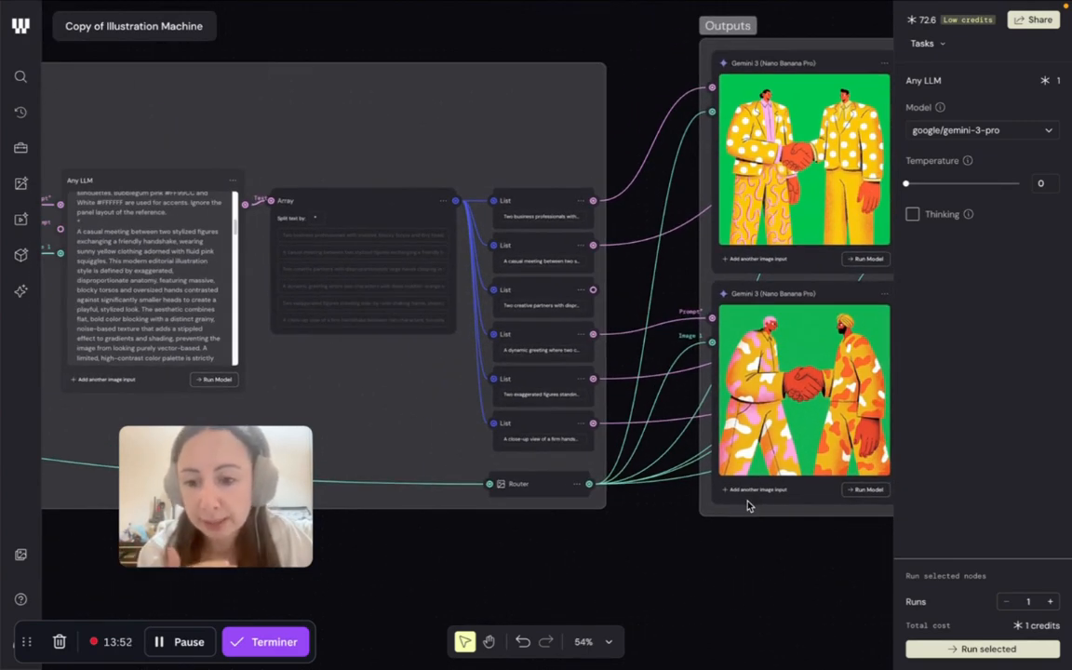
scroll(748, 505, "right", 4)
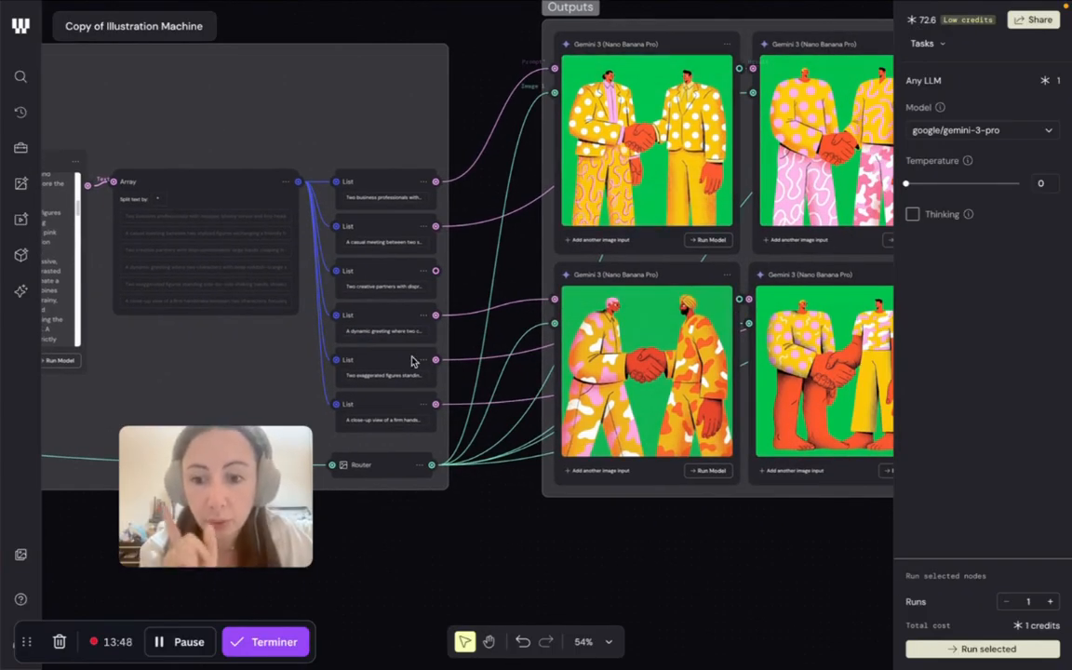
left_click(176, 642)
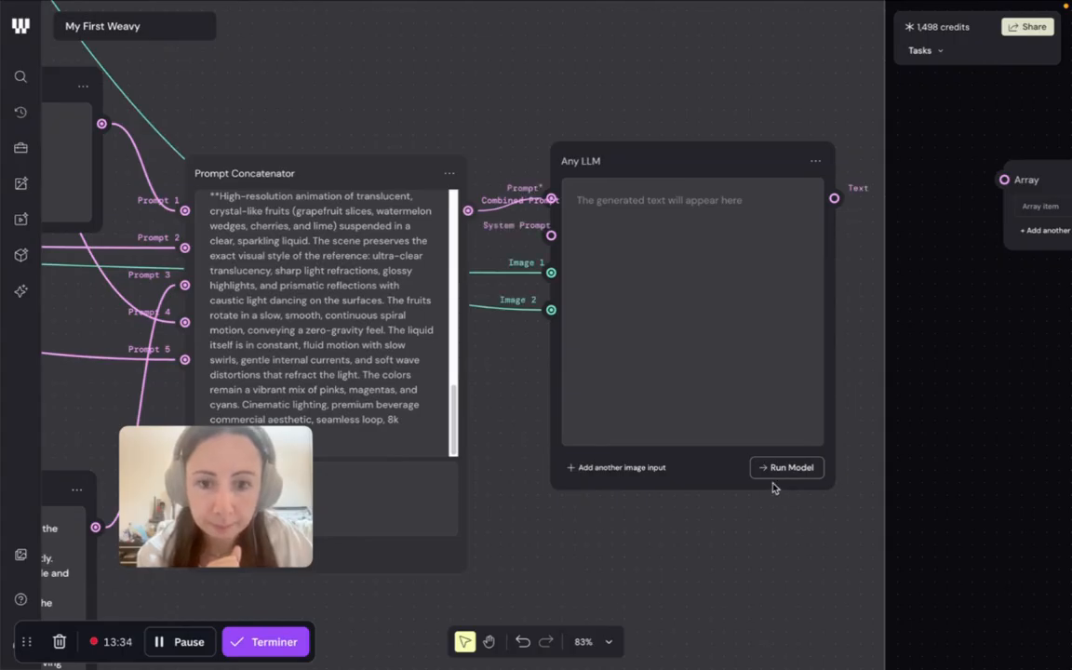
- Trace the image and prompt inputs of the Glass can fruits Any LLM node back to the Compositor and the soda can image
scroll(656, 377, "down", 3)
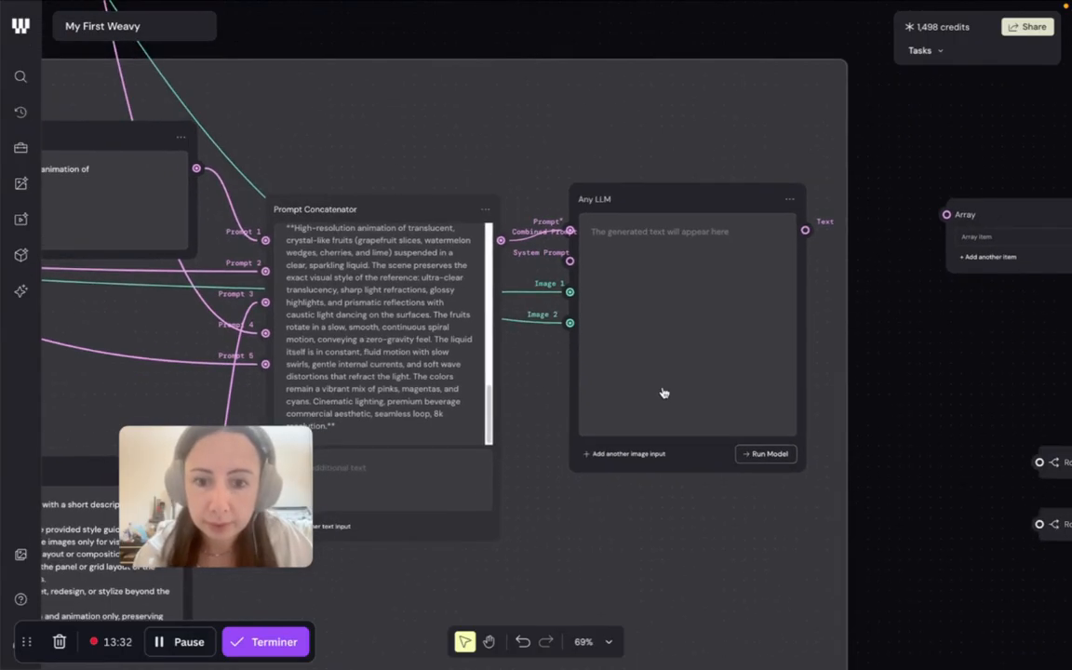
scroll(663, 390, "left", 4)
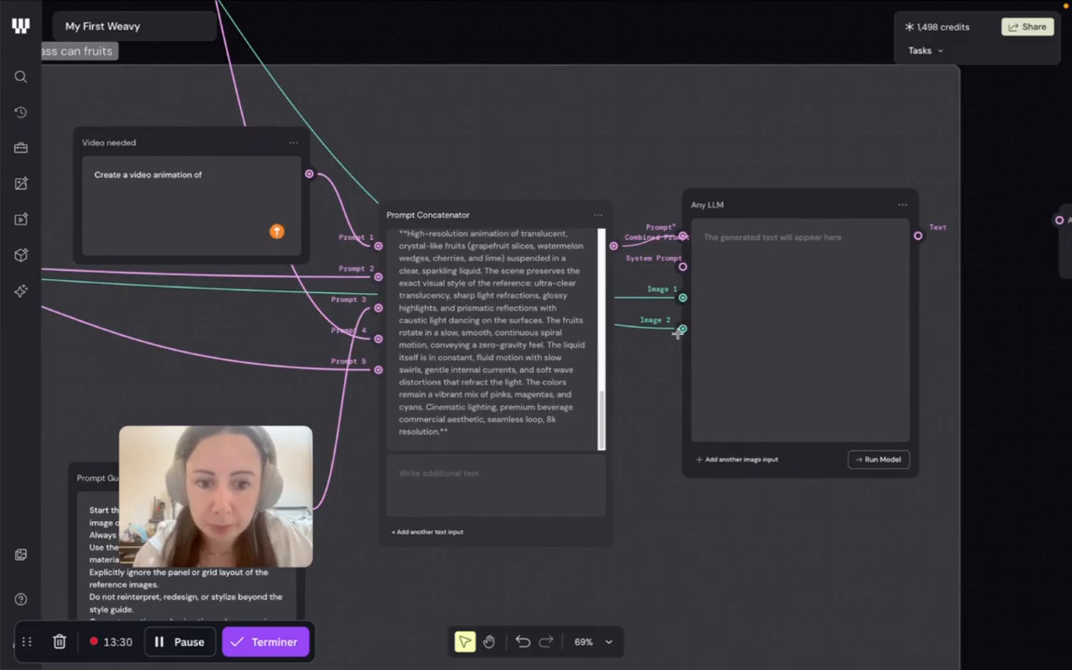
scroll(682, 319, "down", 5)
scroll(226, 310, "left", 10)
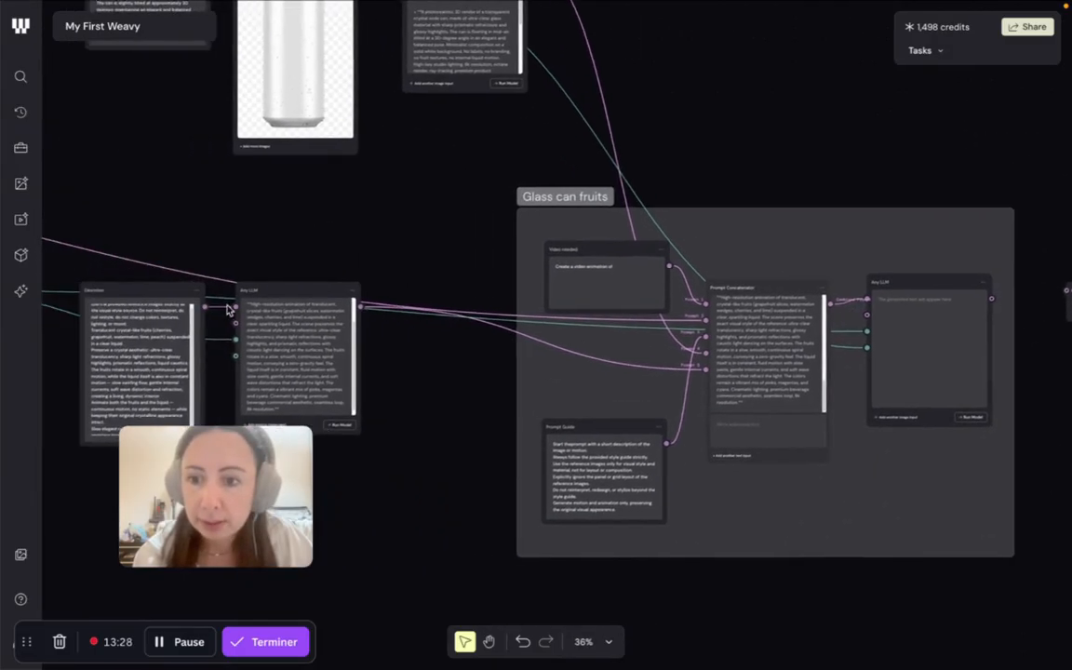
scroll(163, 289, "left", 6)
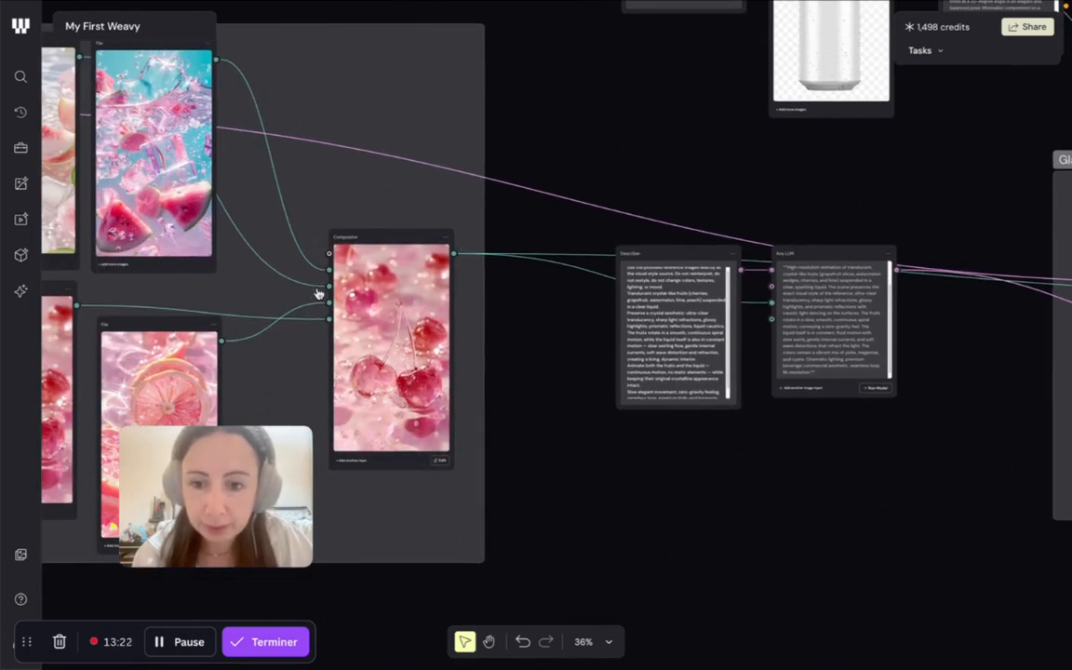
scroll(472, 326, "right", 10)
scroll(472, 325, "up", 6)
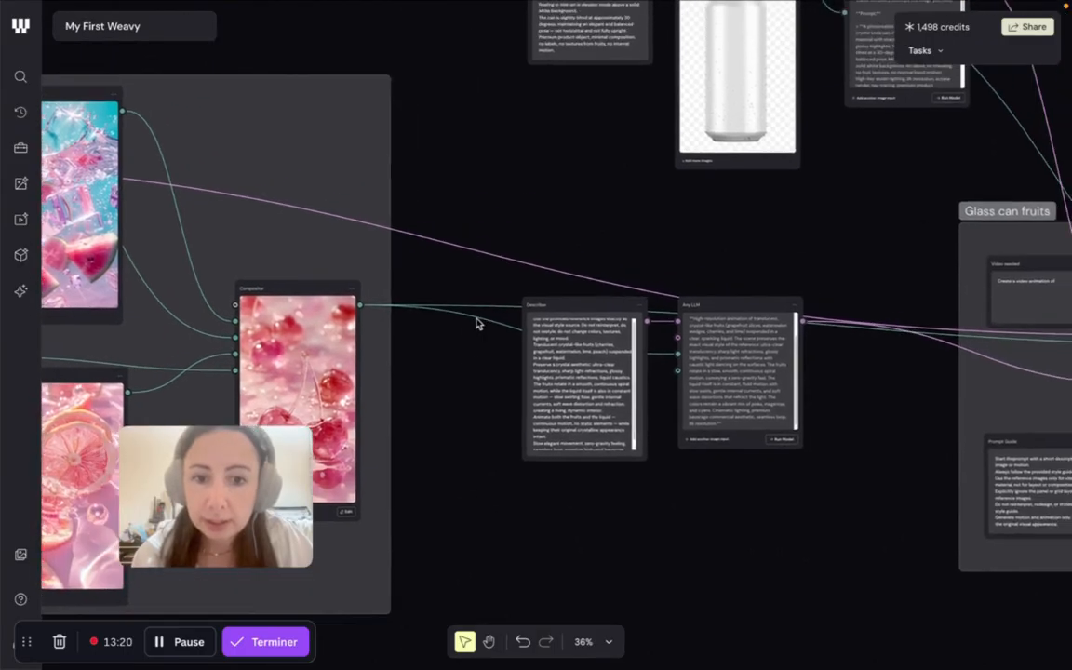
scroll(501, 318, "right", 2)
scroll(500, 318, "up", 1)
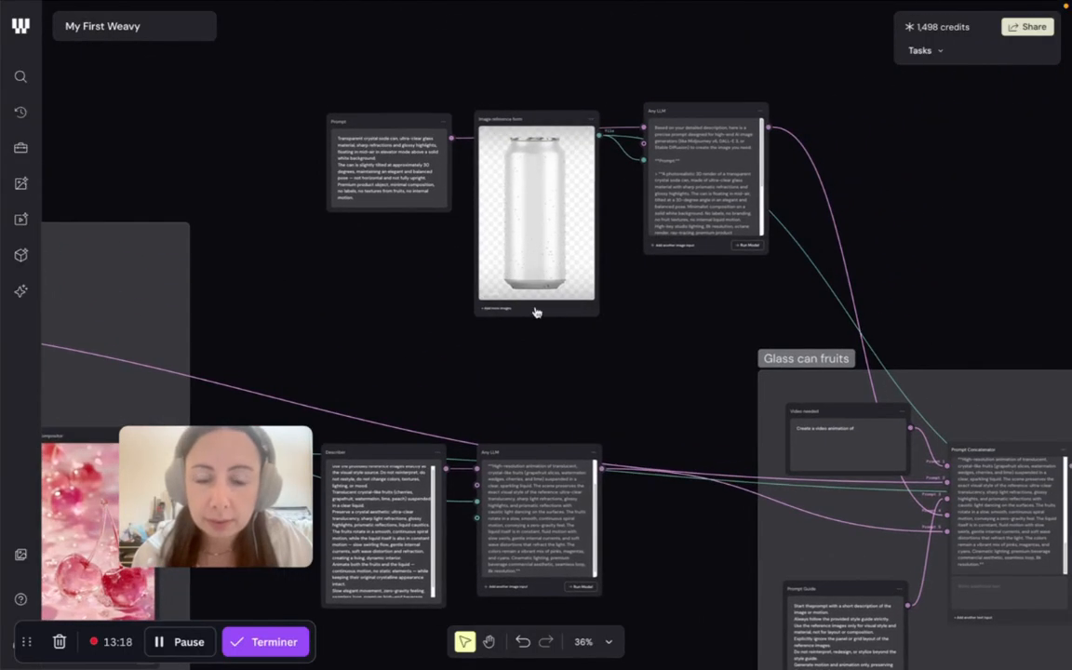
scroll(562, 348, "right", 20)
scroll(563, 349, "down", 7)
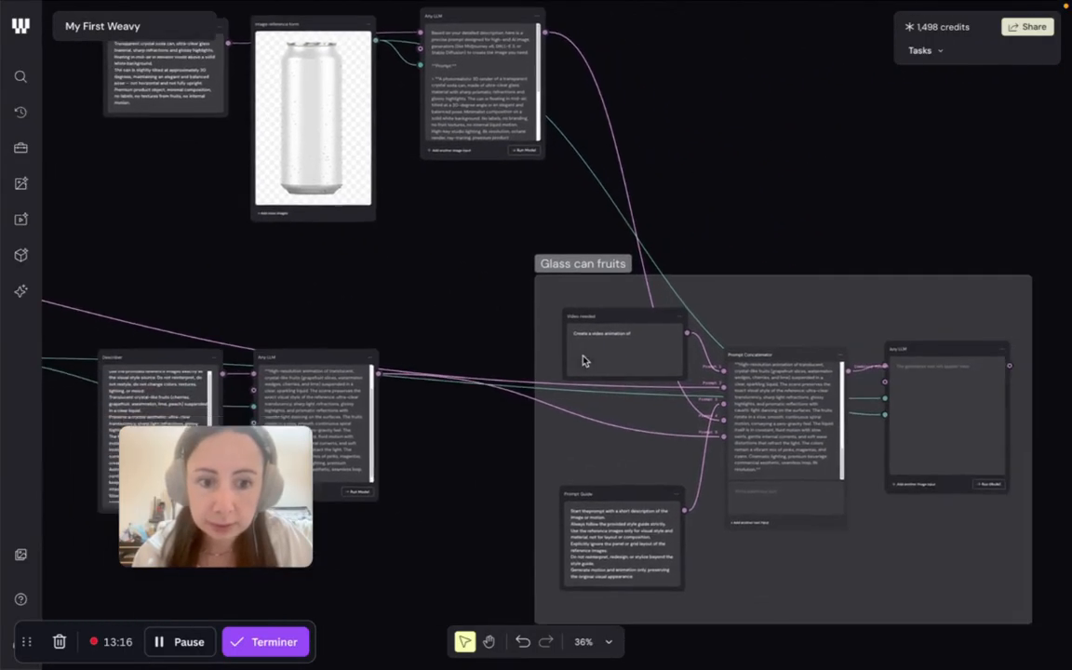
- Run the Any LLM node in the Glass can fruits group and connect its Text output to the Array node
scroll(599, 388, "up", 5)
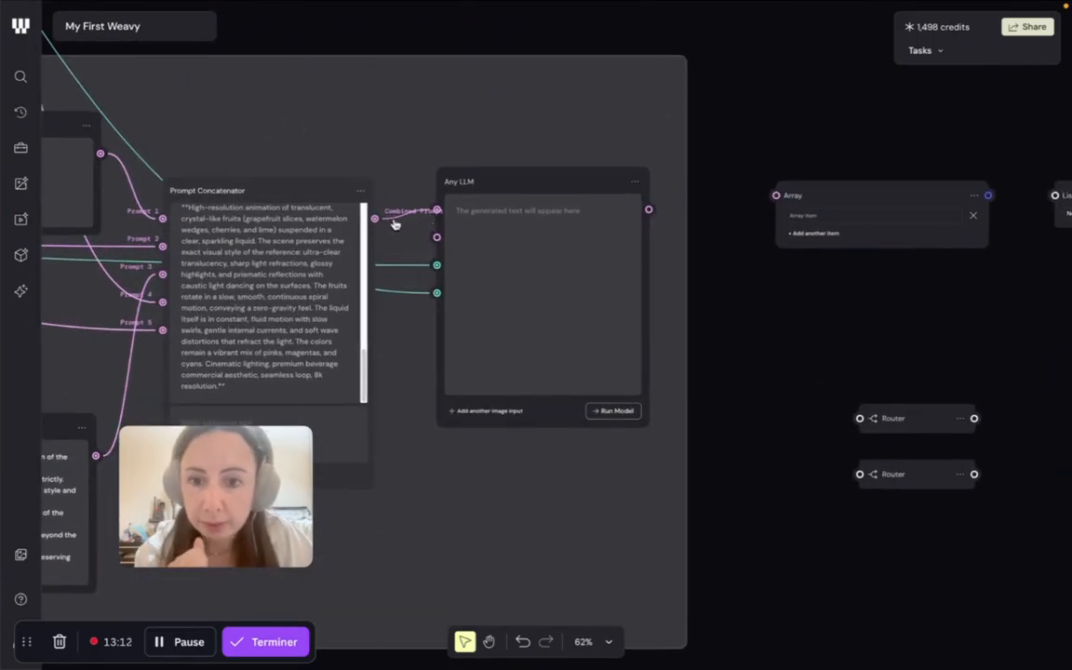
left_click(618, 412)
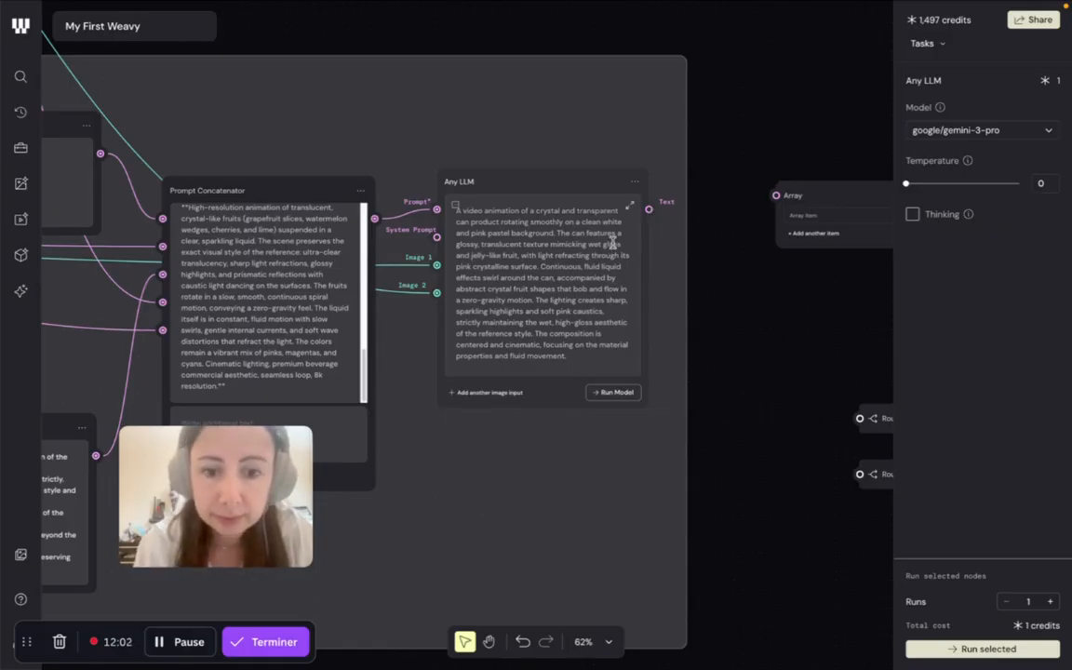
scroll(611, 242, "right", 5)
left_click_drag(444, 201, 571, 187)
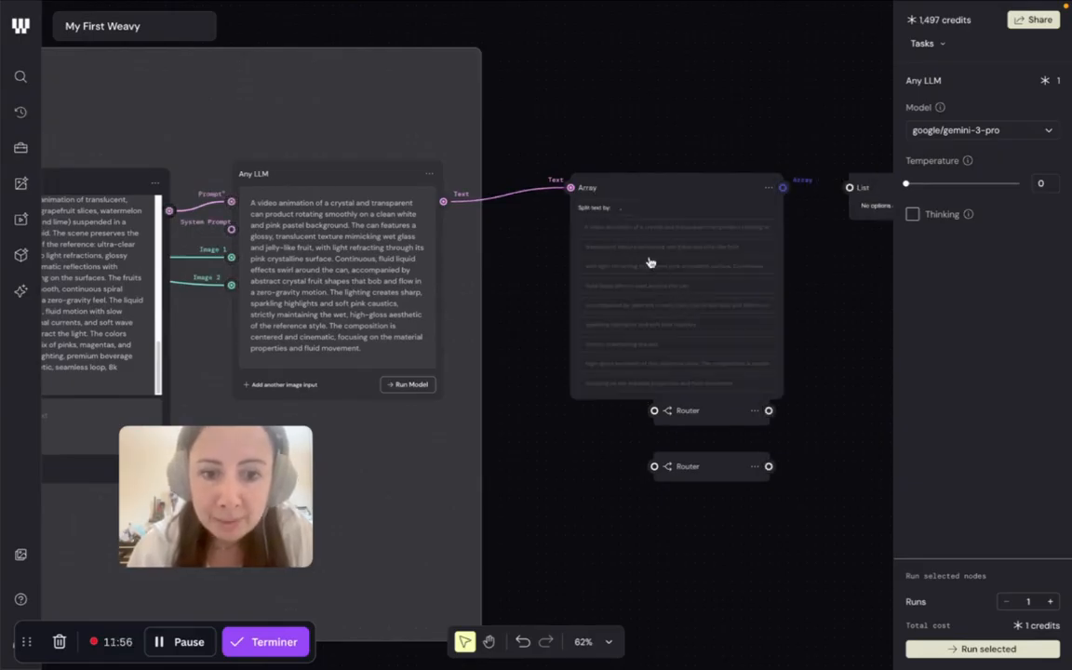
- Move the Array node up clear of the Routers and place the Veo 3.1 Image to Video node just below the List node
left_click(626, 208)
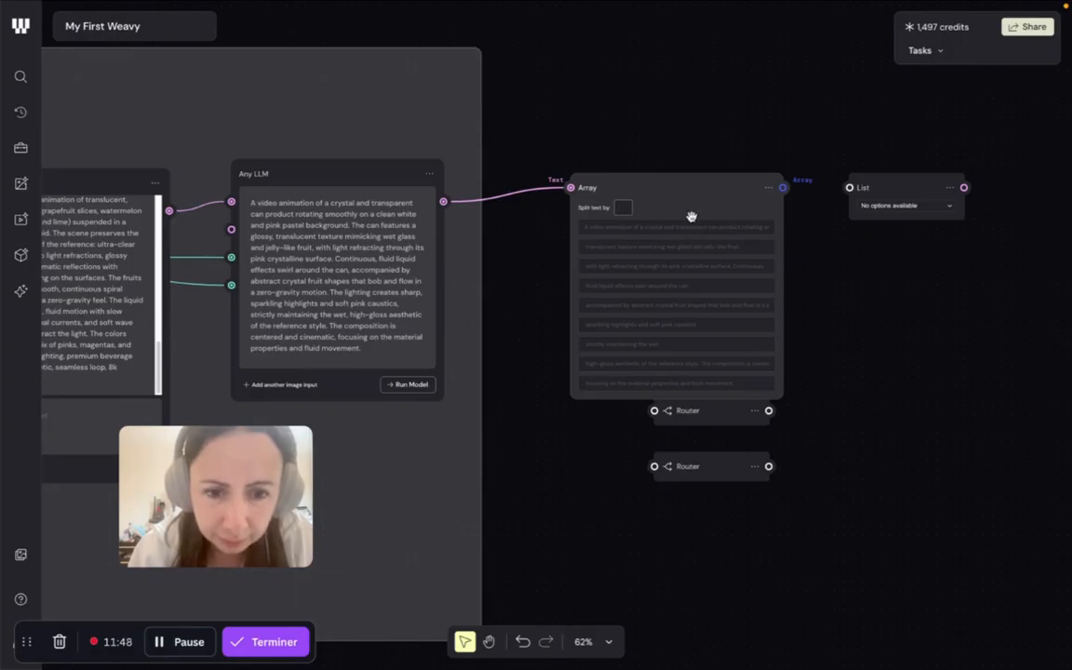
left_click_drag(672, 196, 671, 149)
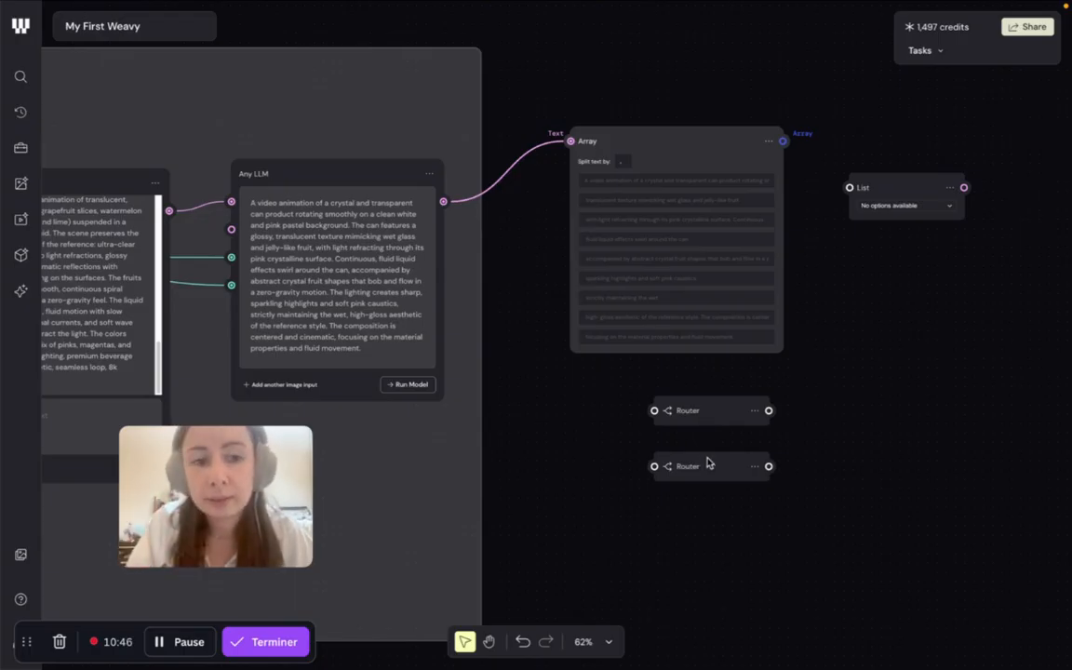
scroll(745, 379, "right", 5)
scroll(745, 379, "right", 2)
scroll(744, 379, "down", 1)
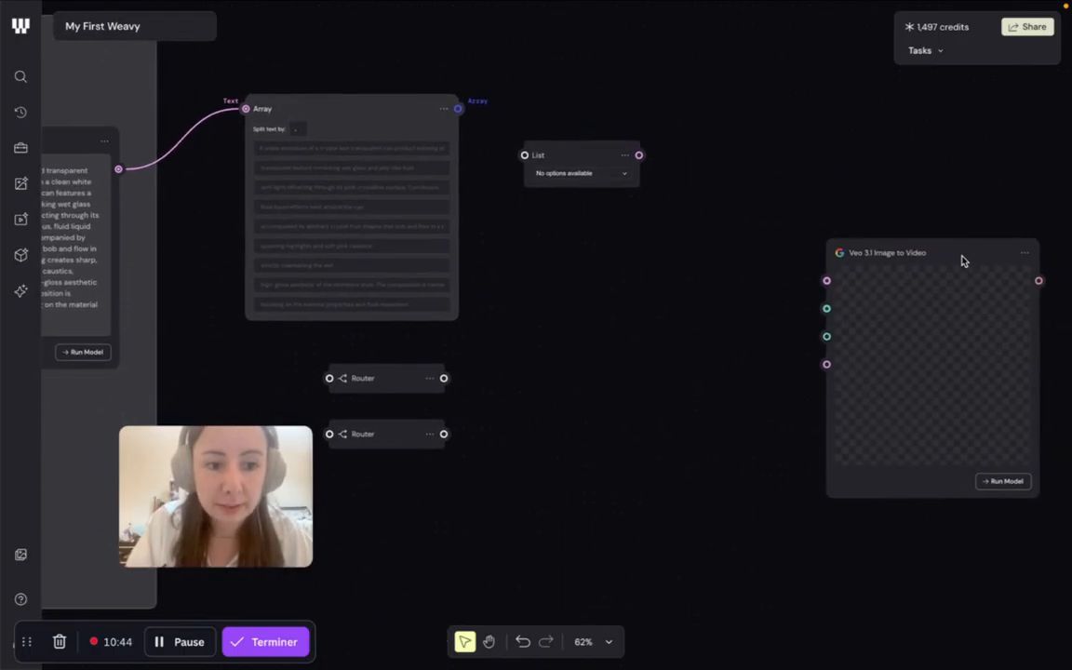
left_click_drag(950, 253, 692, 249)
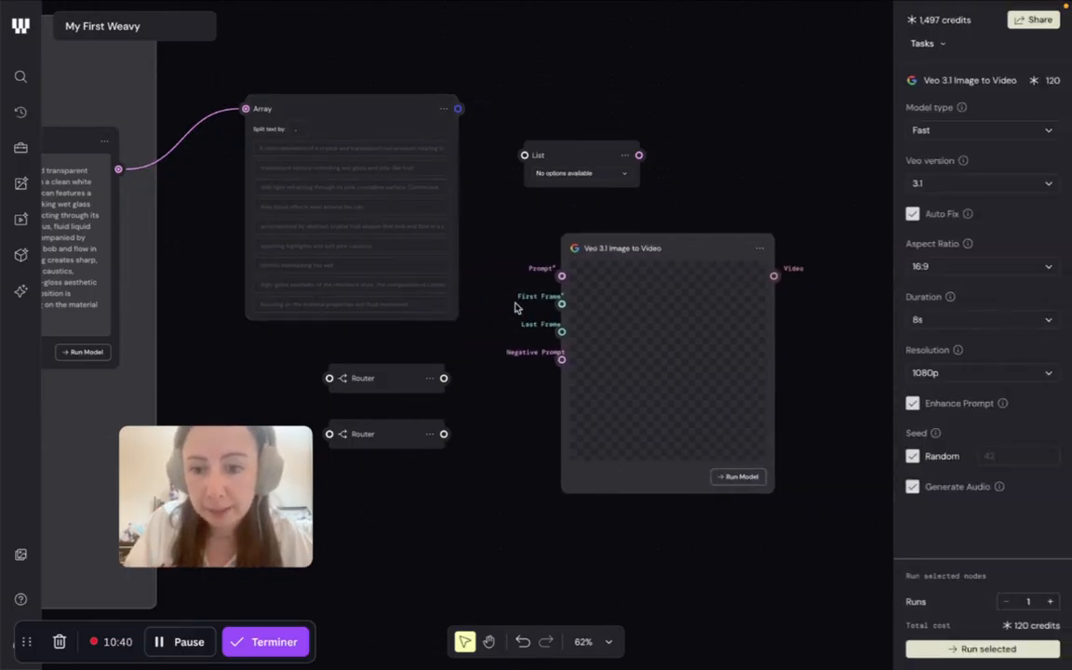
scroll(518, 305, "left", 2)
scroll(518, 305, "up", 1)
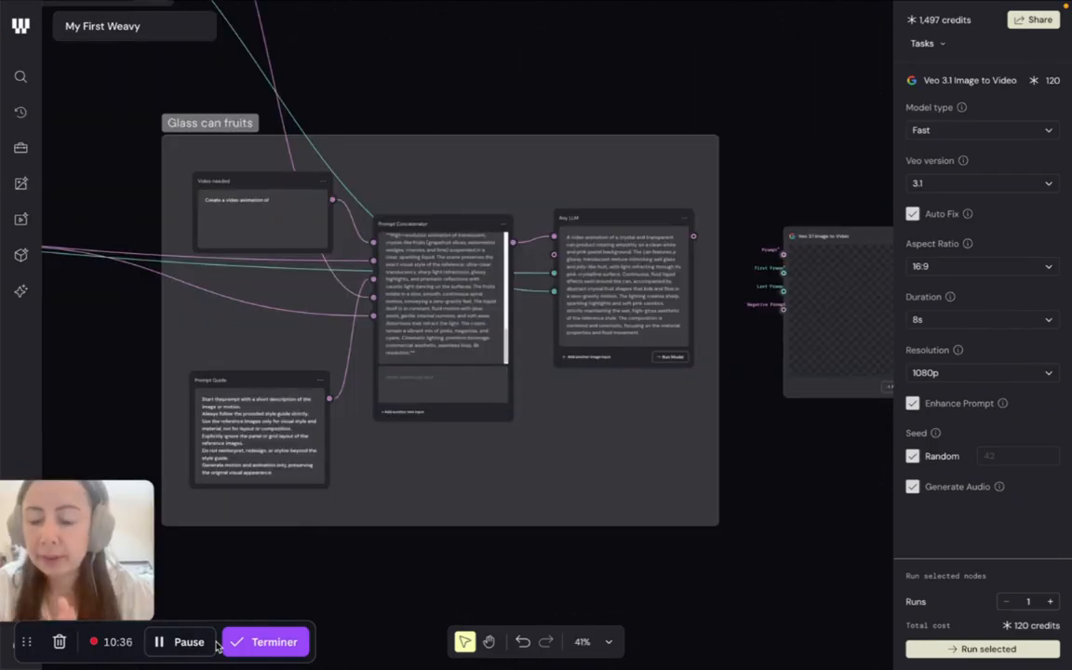
left_click_drag(80, 533, 161, 471)
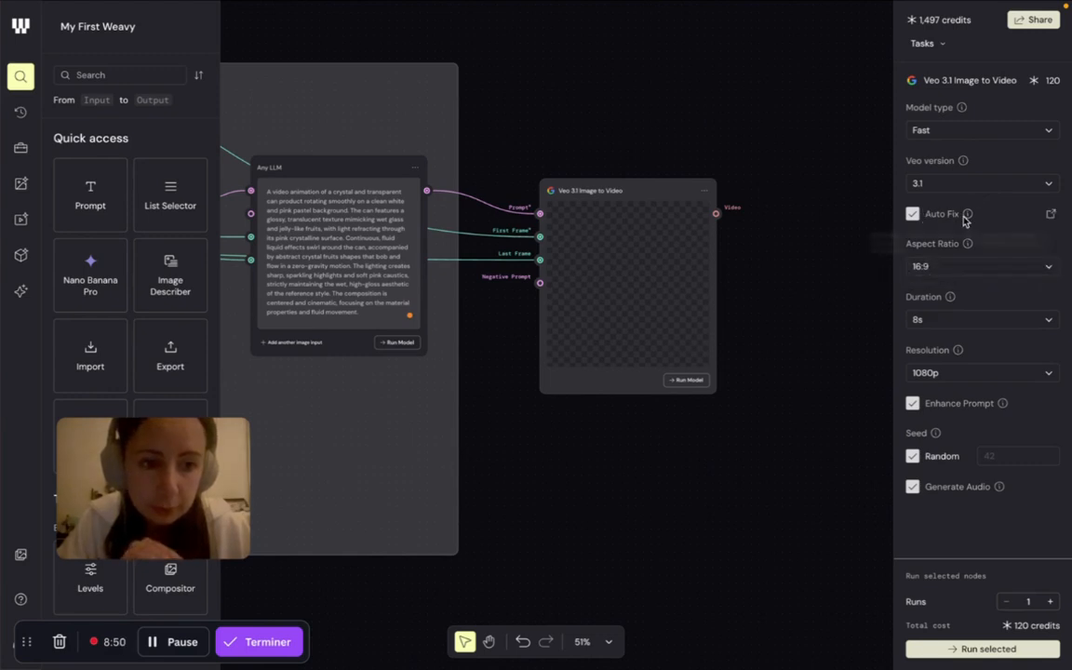
- Run the Veo 3.1 Image to Video node with a 16:9 aspect ratio and an 8s duration
mouse_move(968, 217)
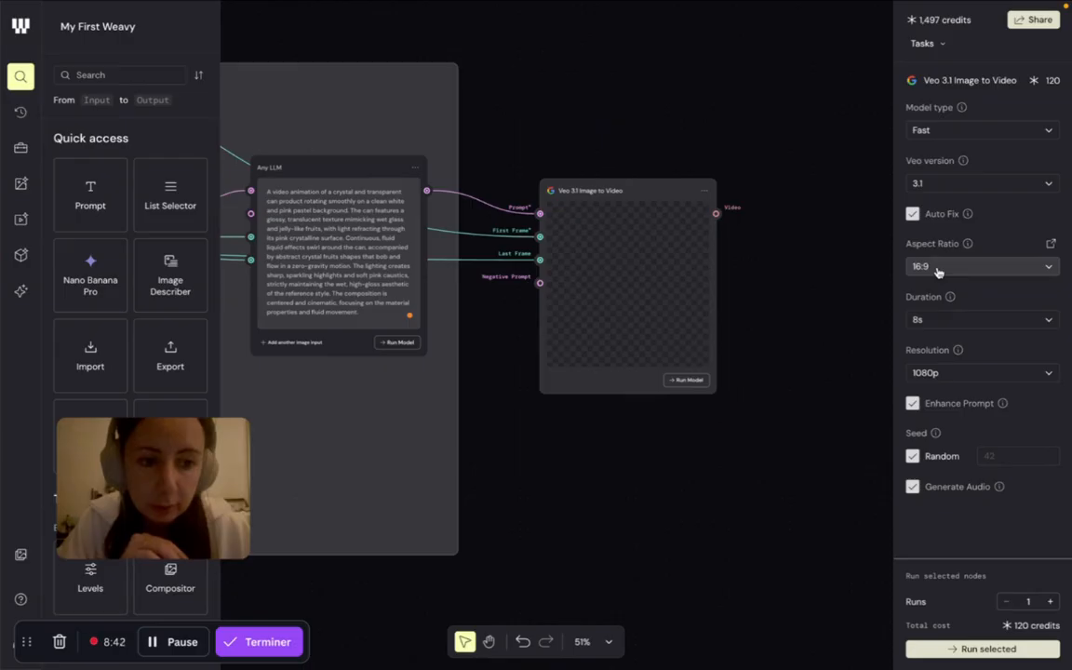
left_click(938, 269)
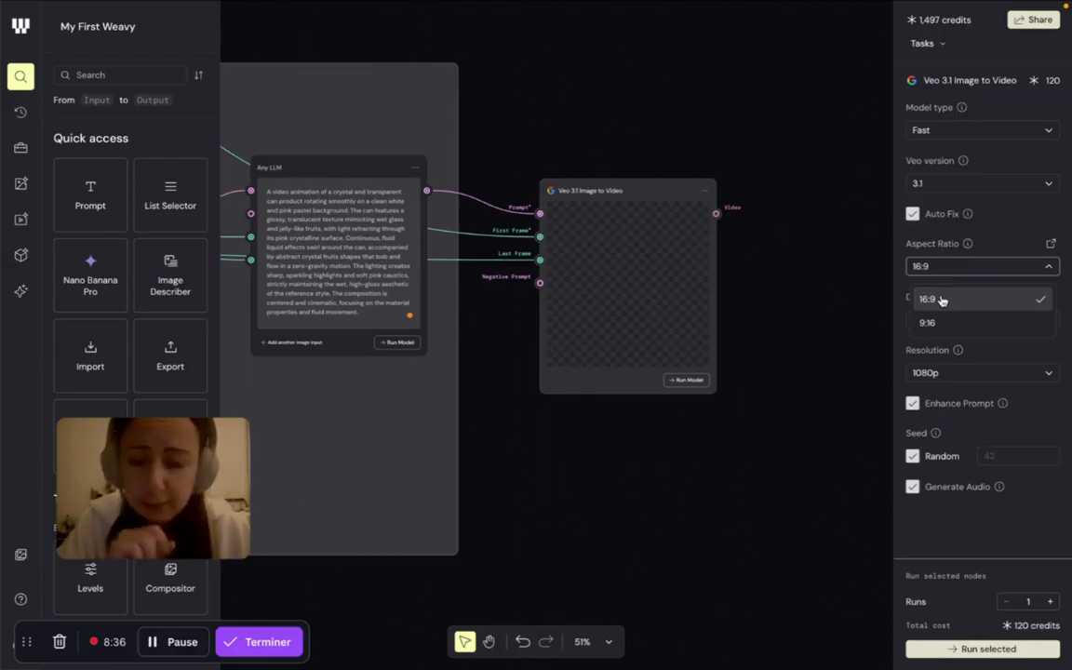
left_click(950, 272)
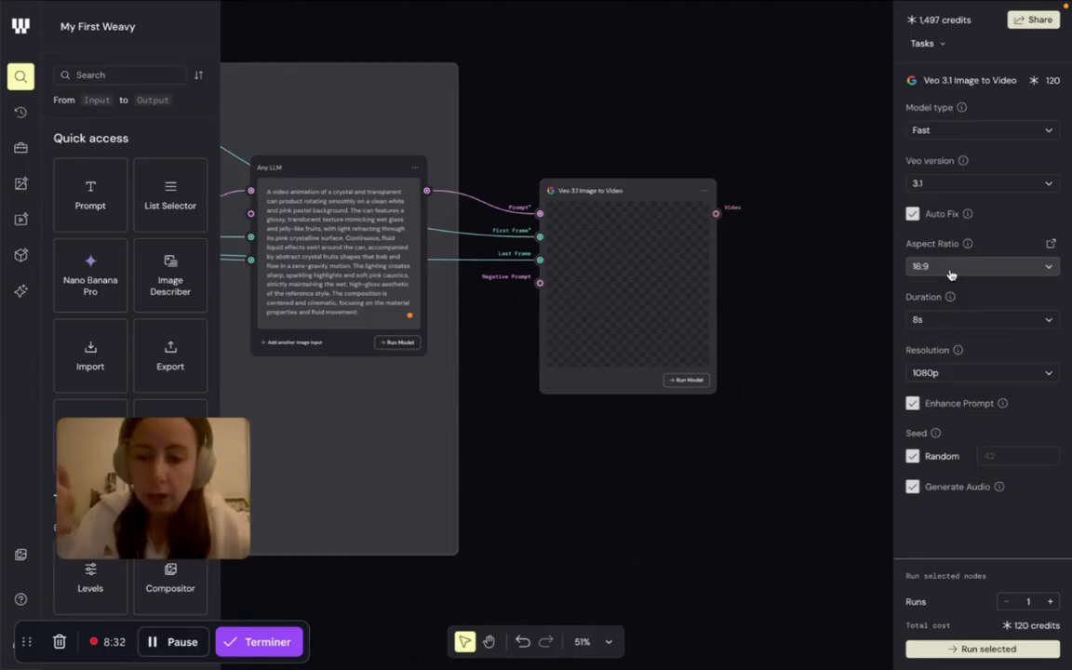
left_click(985, 328)
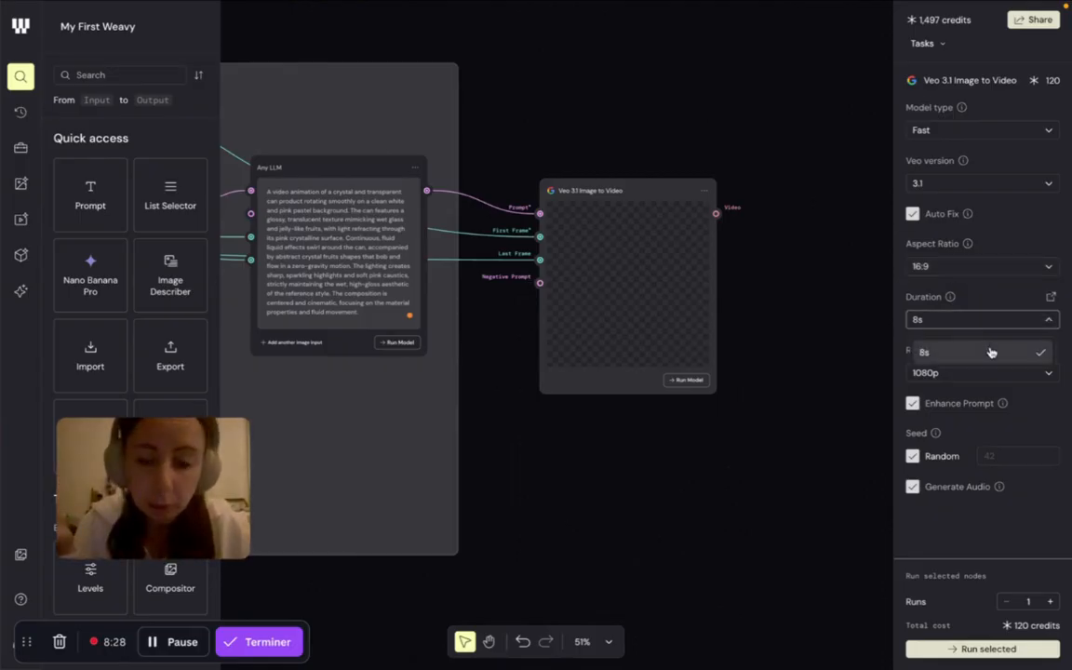
left_click(991, 352)
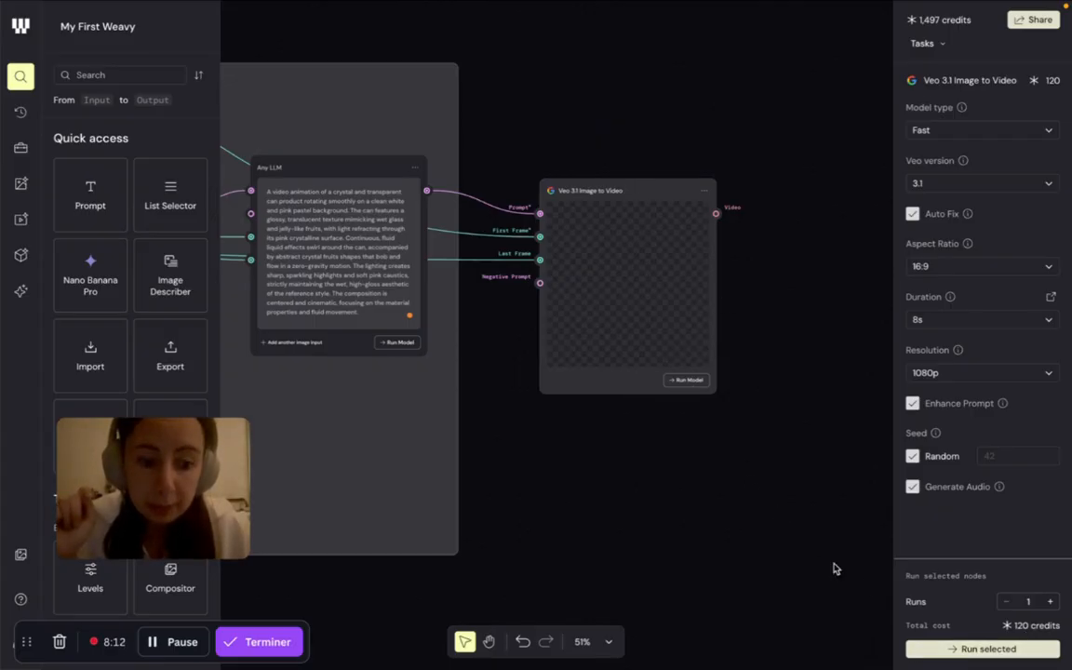
left_click(969, 657)
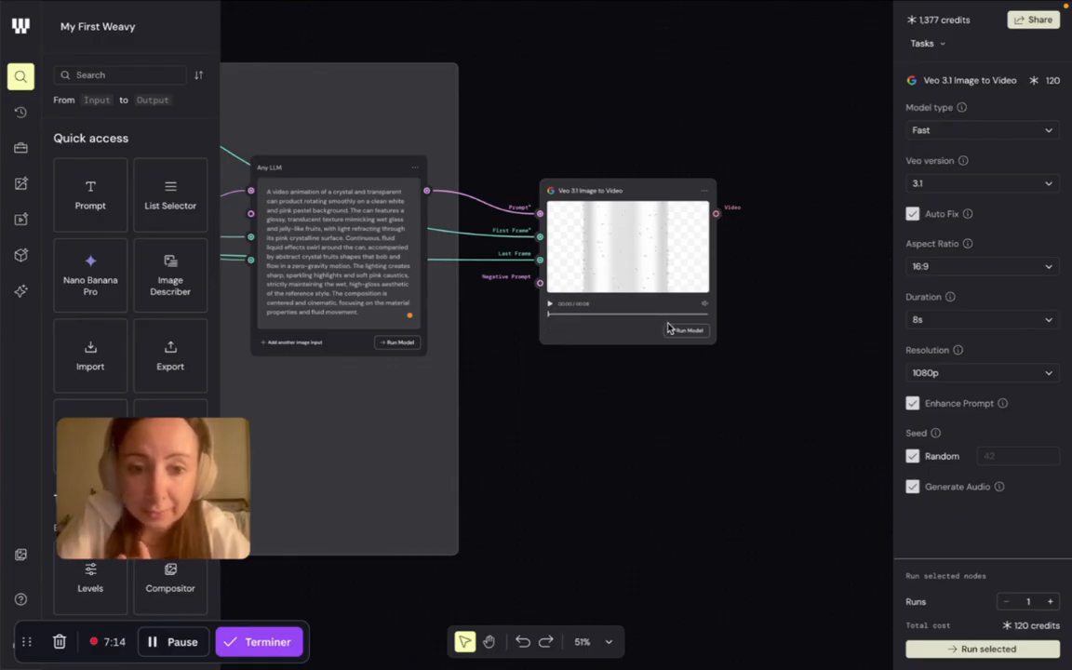
- Scrub through the generated image-to-video clip and compare it with the prompts in the Glass can fruits group
left_click_drag(549, 319, 711, 317)
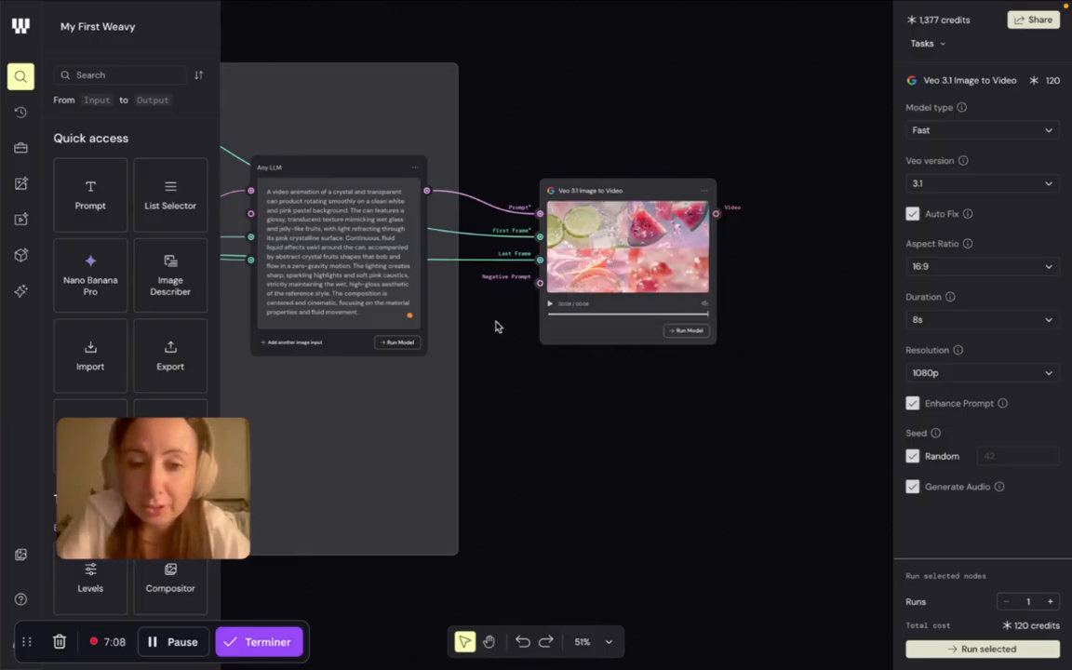
left_click_drag(372, 398, 852, 363)
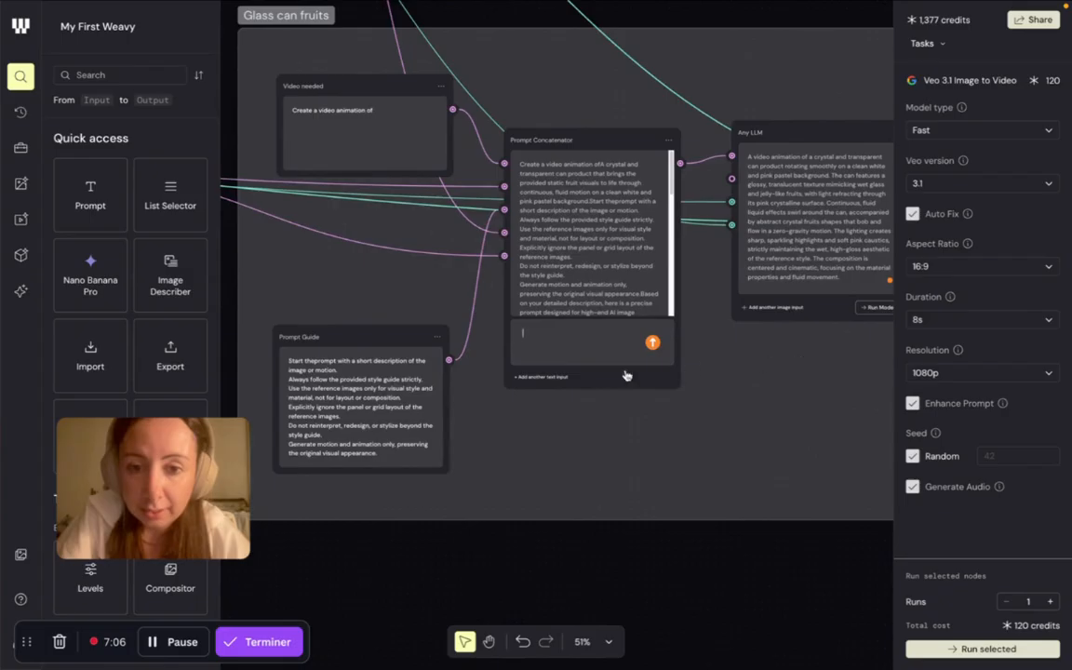
left_click_drag(362, 282, 830, 321)
left_click_drag(328, 412, 380, 337)
left_click_drag(651, 253, 270, 260)
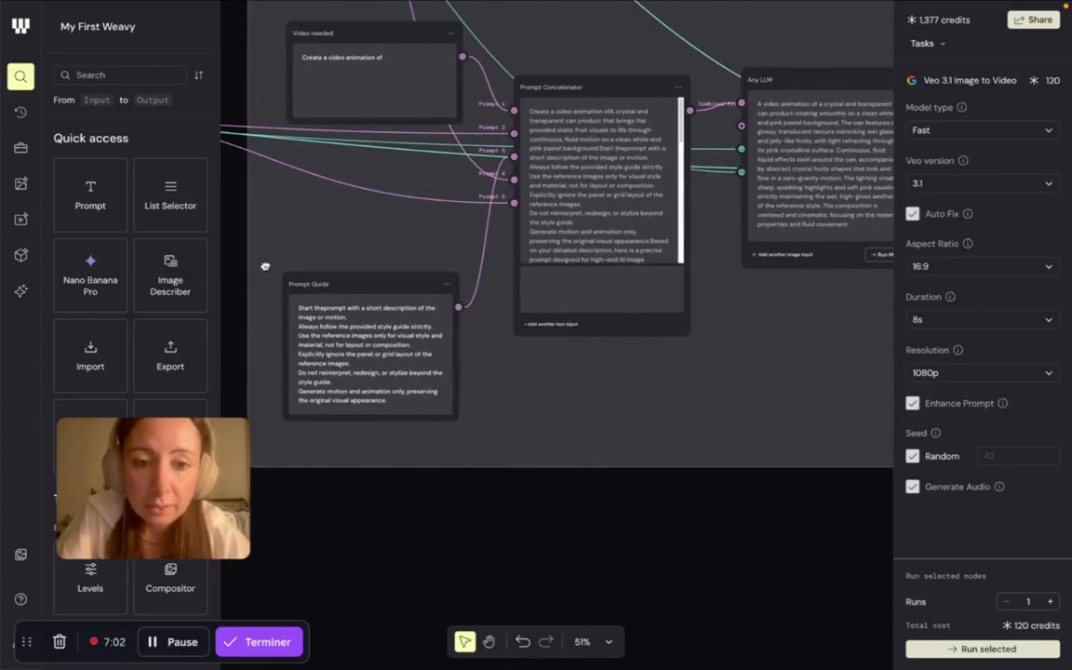
left_click_drag(695, 282, 268, 335)
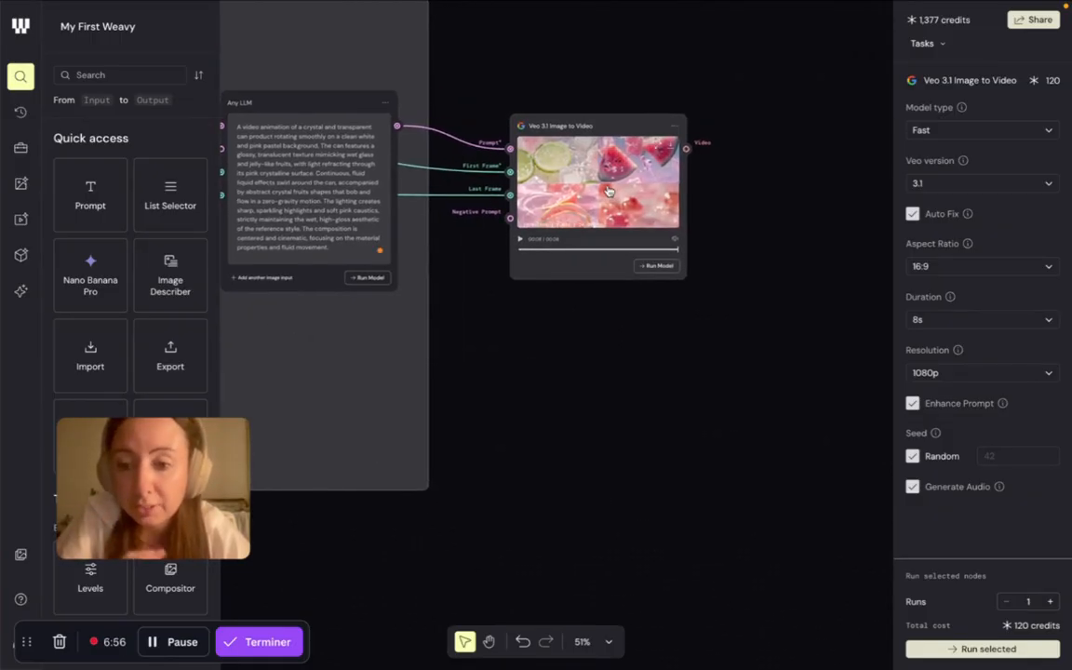
- Delete the connections into the Last Frame and First Frame inputs of the Veo 3.1 Image to Video node
left_click(493, 201)
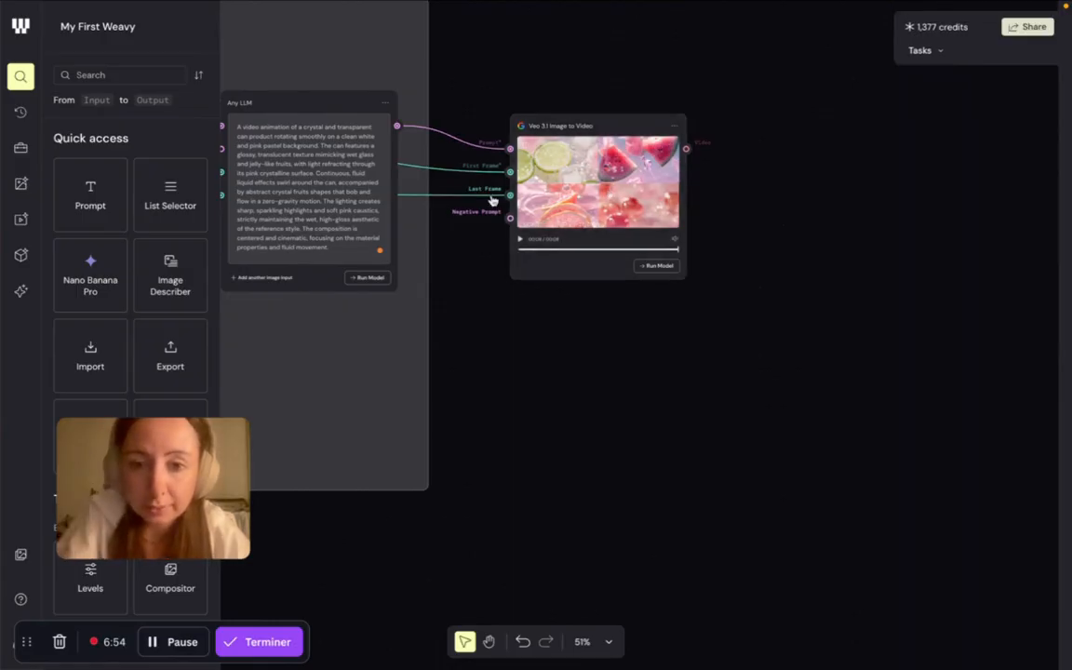
left_click(489, 198)
key("BackSpace")
left_click(485, 175)
key("BackSpace")
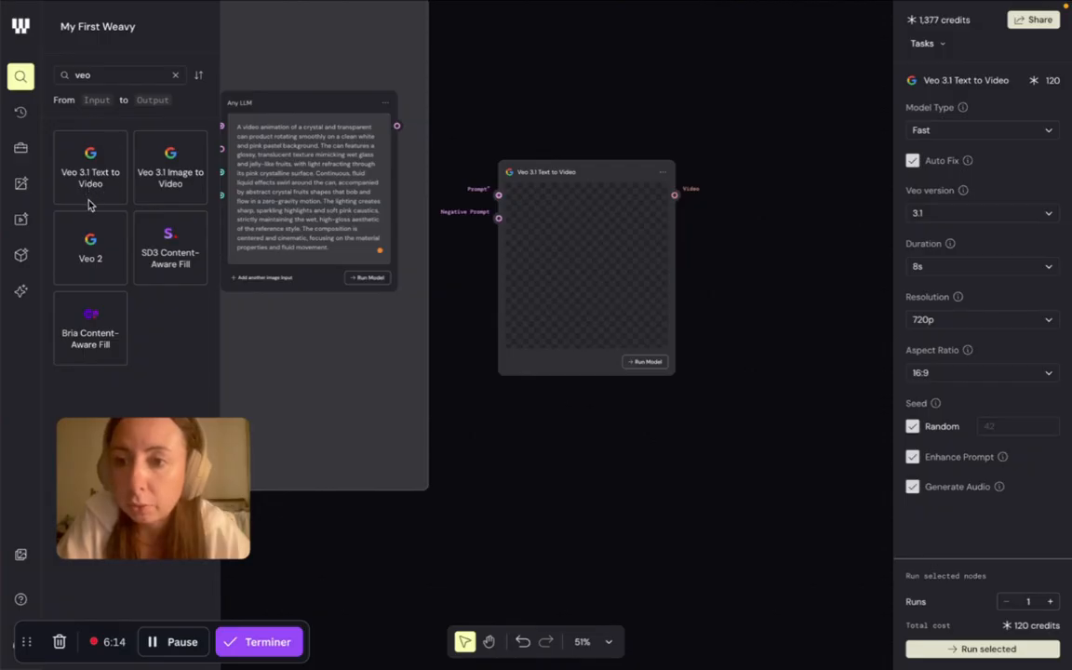
- Connect the Any LLM Text output to the Veo 3.1 Text to Video node's Prompt input and run the model despite its high cost
left_click(397, 126)
left_click_drag(398, 126, 498, 196)
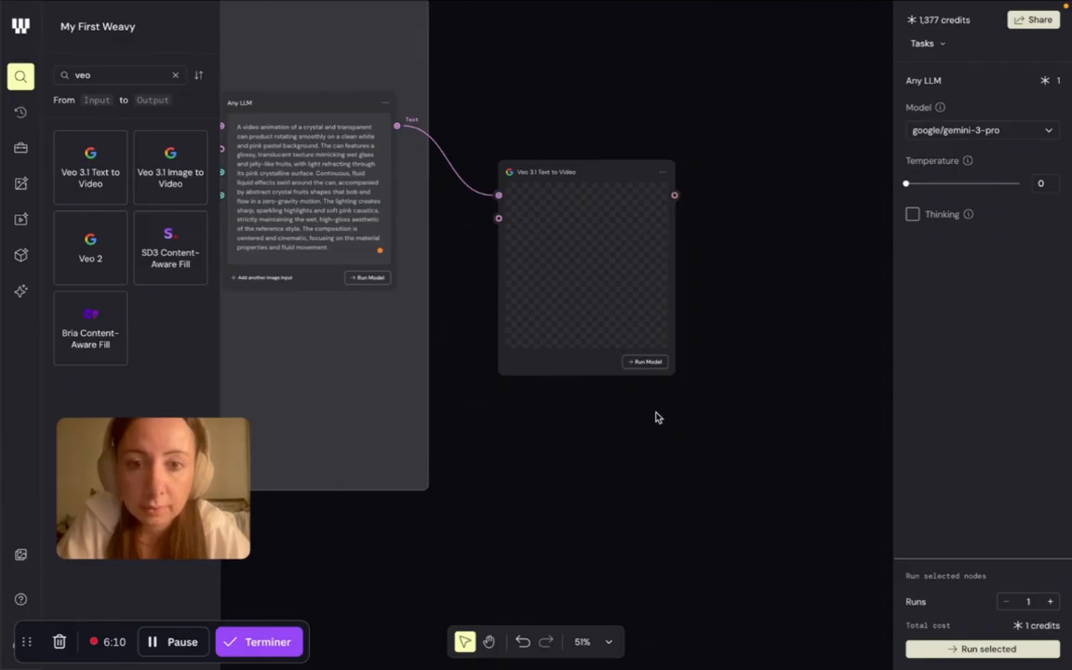
left_click(648, 362)
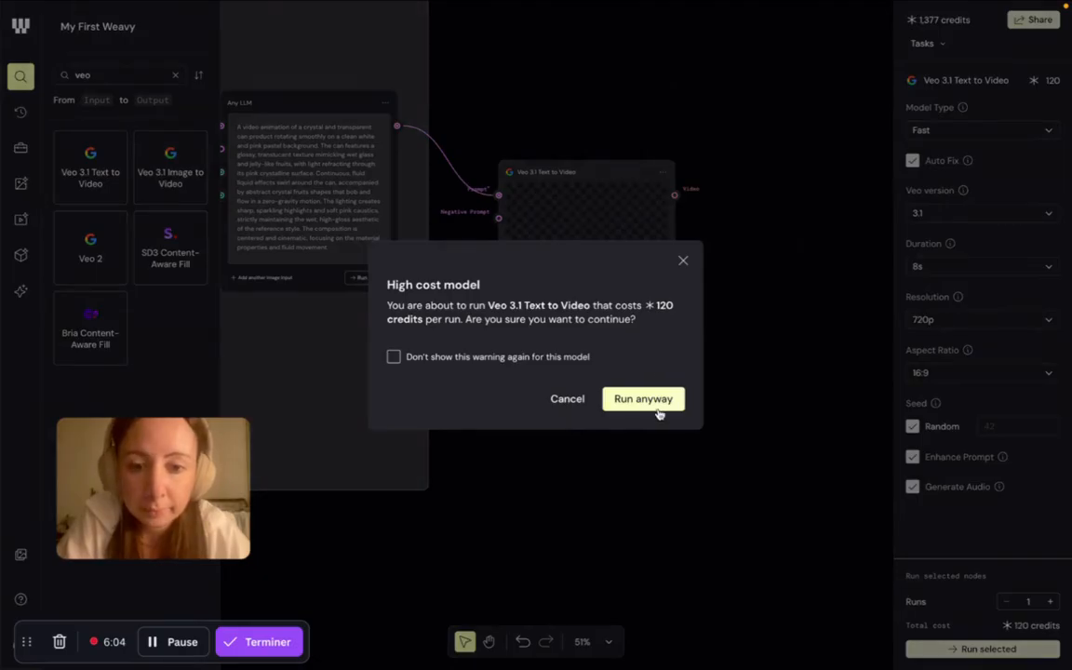
left_click(650, 400)
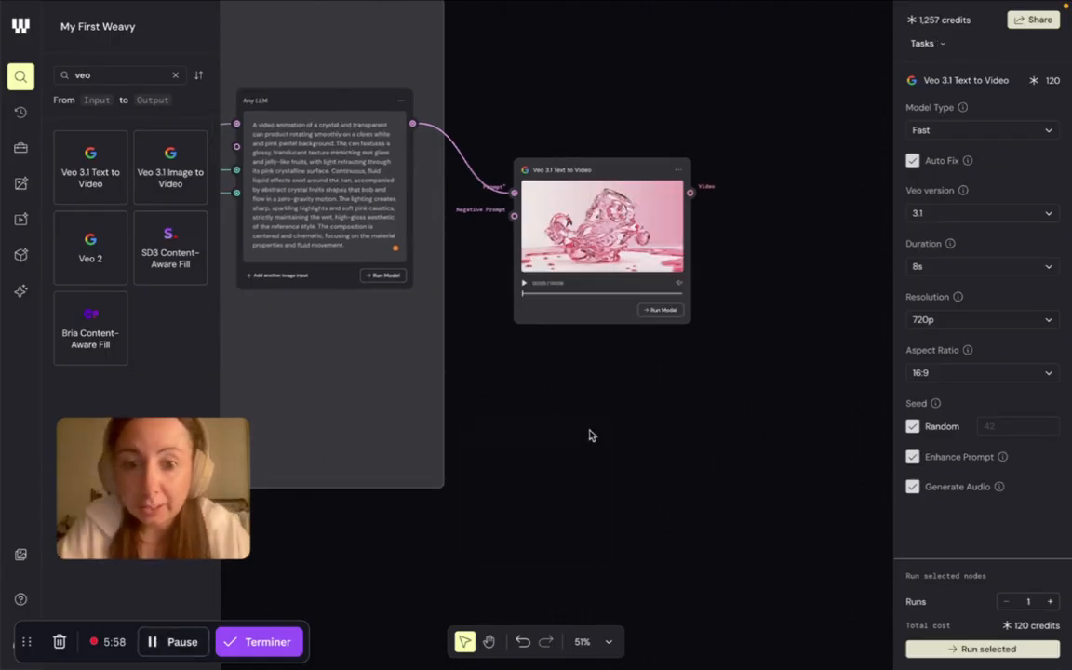
- Play back the generated Veo 3.1 Text to Video clip to review the can animation
left_click(524, 285)
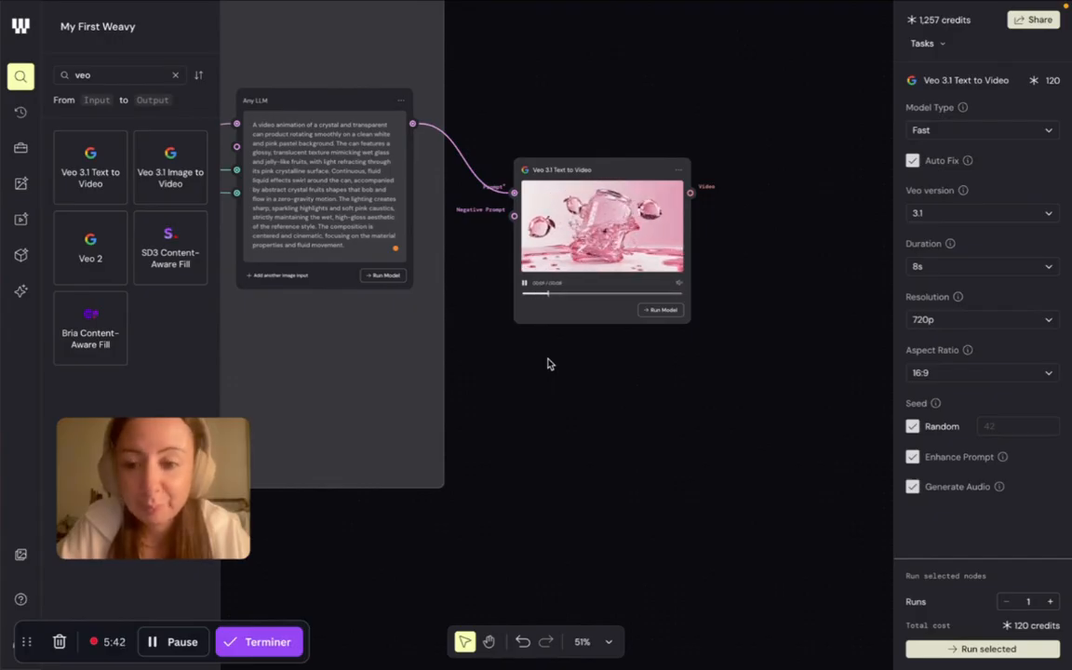
left_click(525, 285)
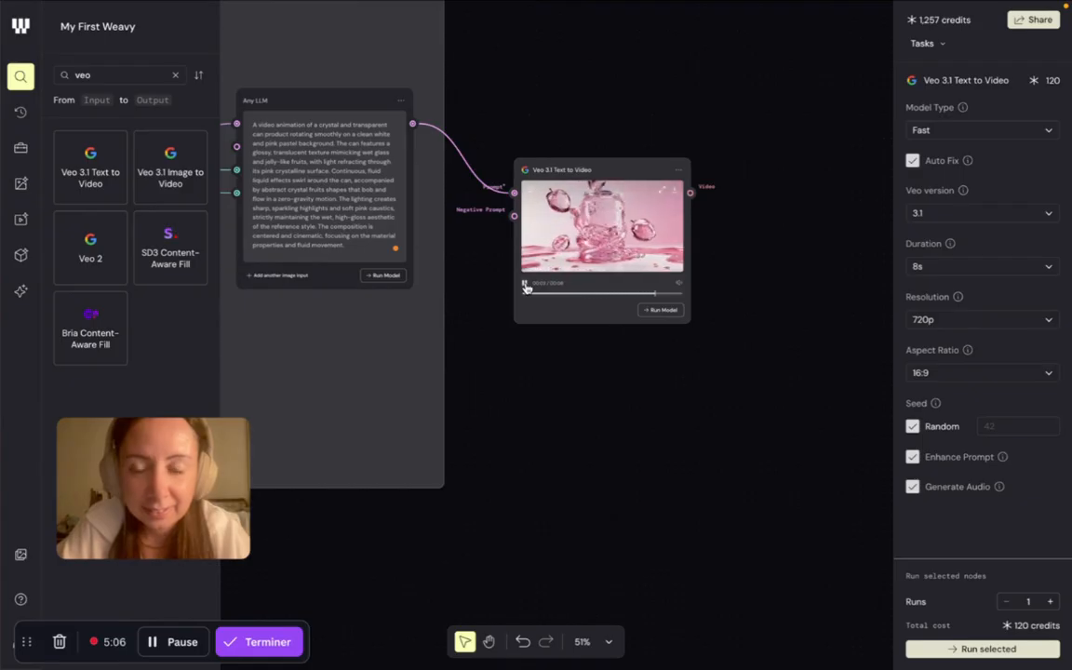
left_click(525, 284)
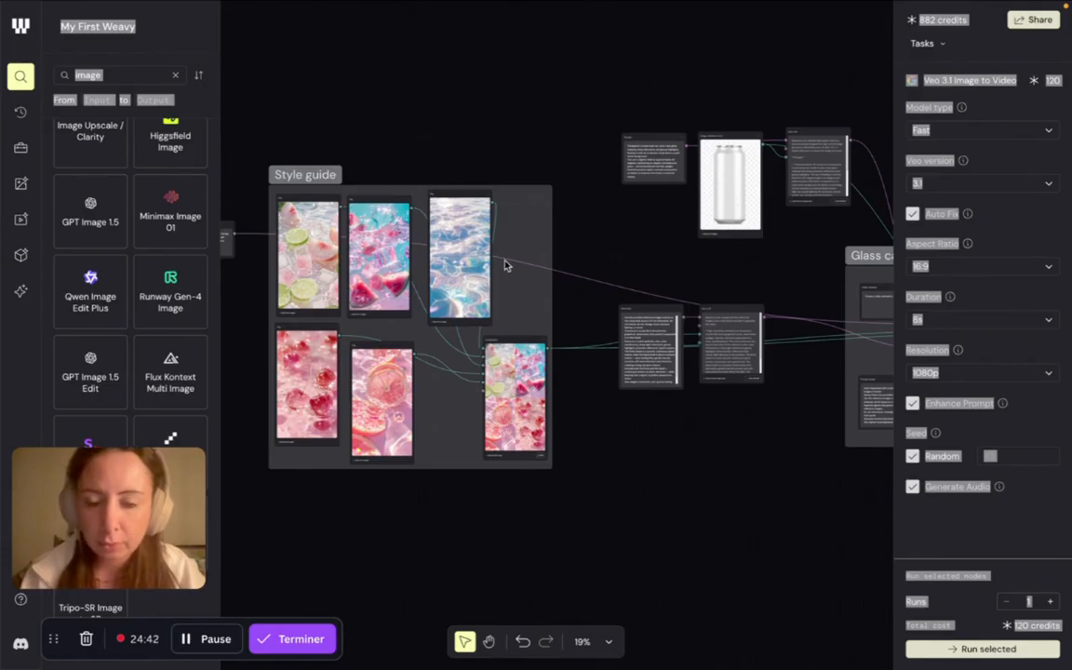
- Examine the Style guide group's fruit and water reference images and how they feed the Compositor's background and layers
scroll(584, 223, "up", 6)
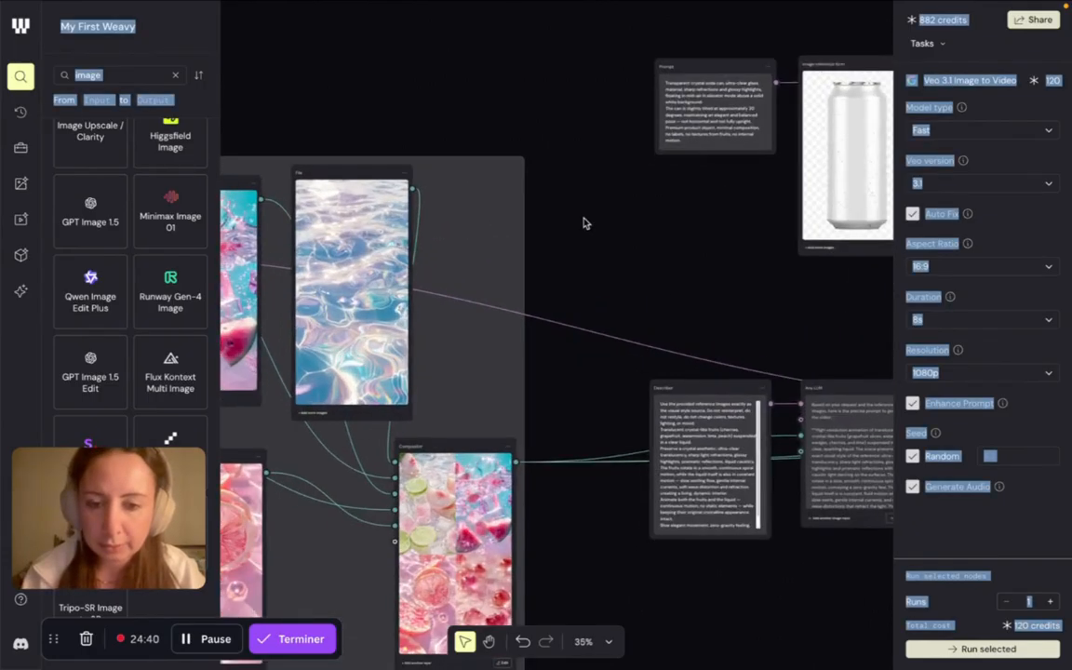
scroll(584, 223, "down", 1)
scroll(583, 224, "down", 3)
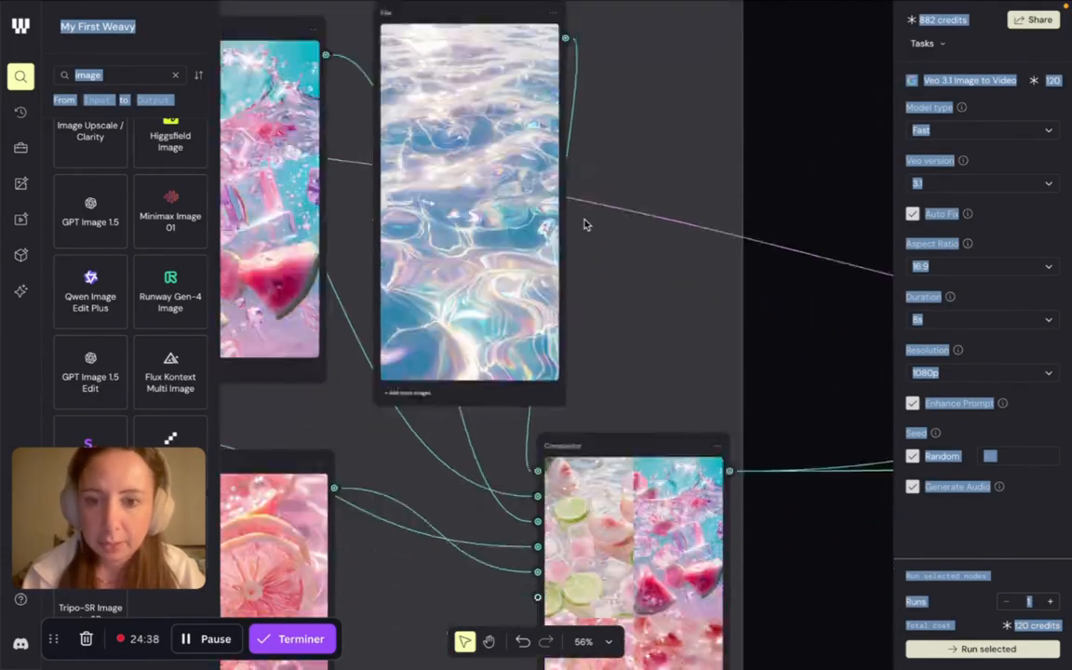
scroll(524, 263, "down", 6)
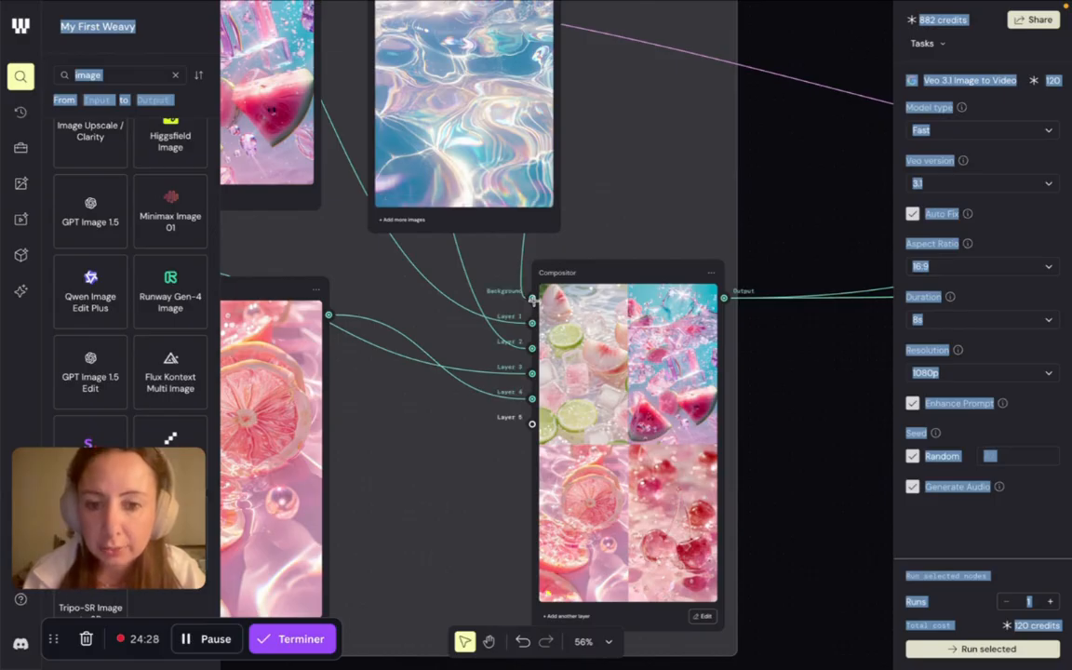
scroll(532, 299, "down", 4)
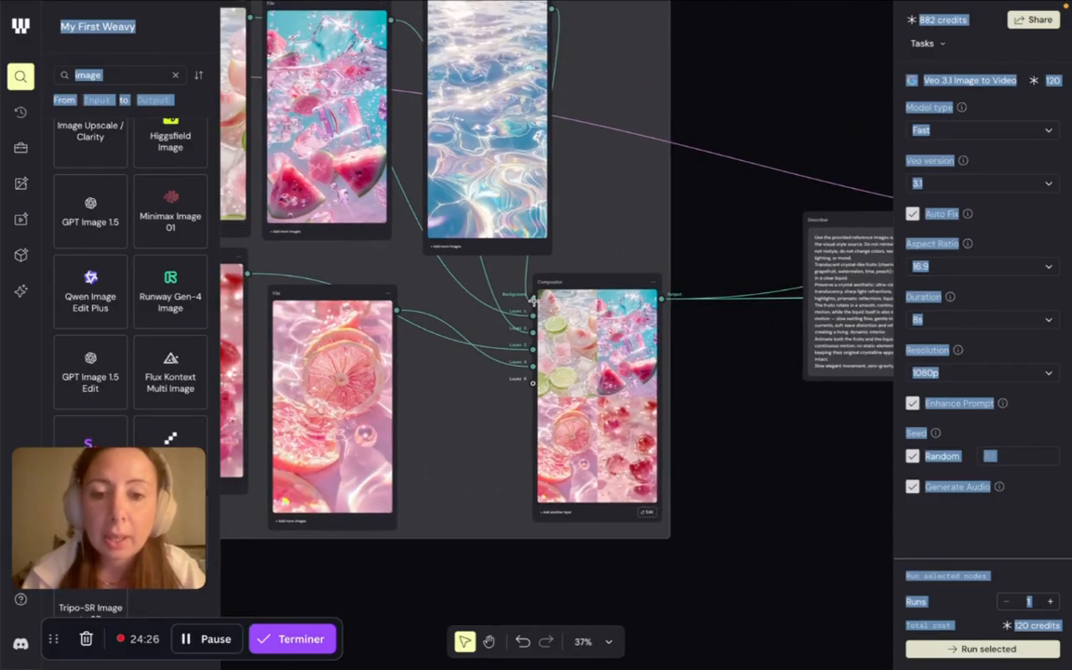
- Trace the workflow from the can image through the Glass can fruits group to the Gemini 3 (Nano Banana Pro) and Veo 3.1 nodes
scroll(534, 300, "right", 5)
scroll(533, 301, "right", 5)
scroll(503, 297, "up", 3)
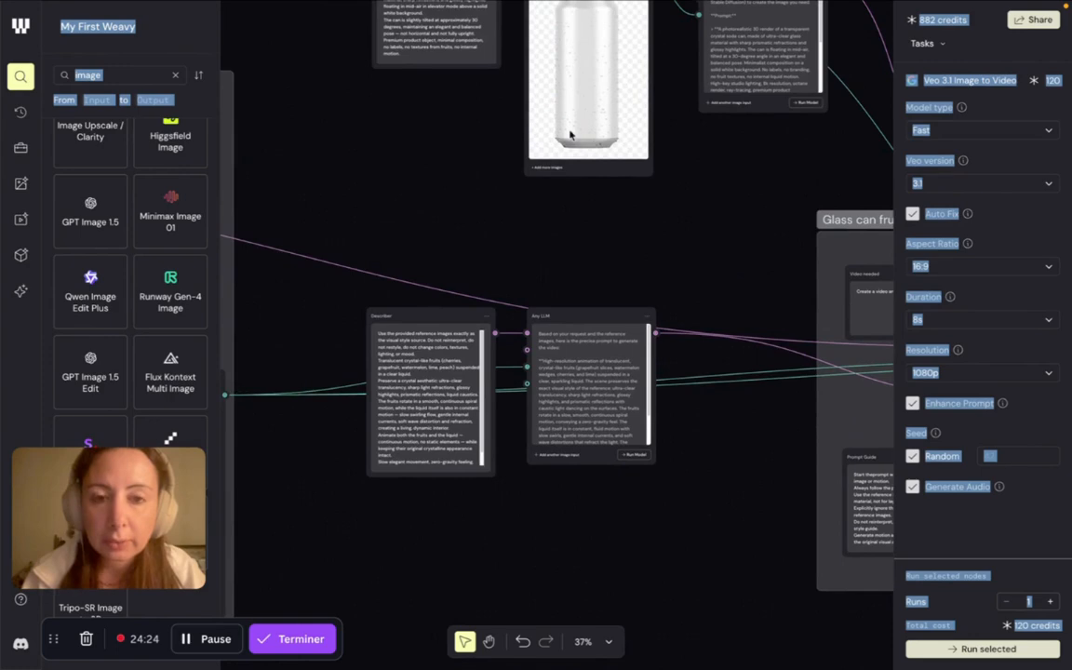
scroll(480, 299, "right", 10)
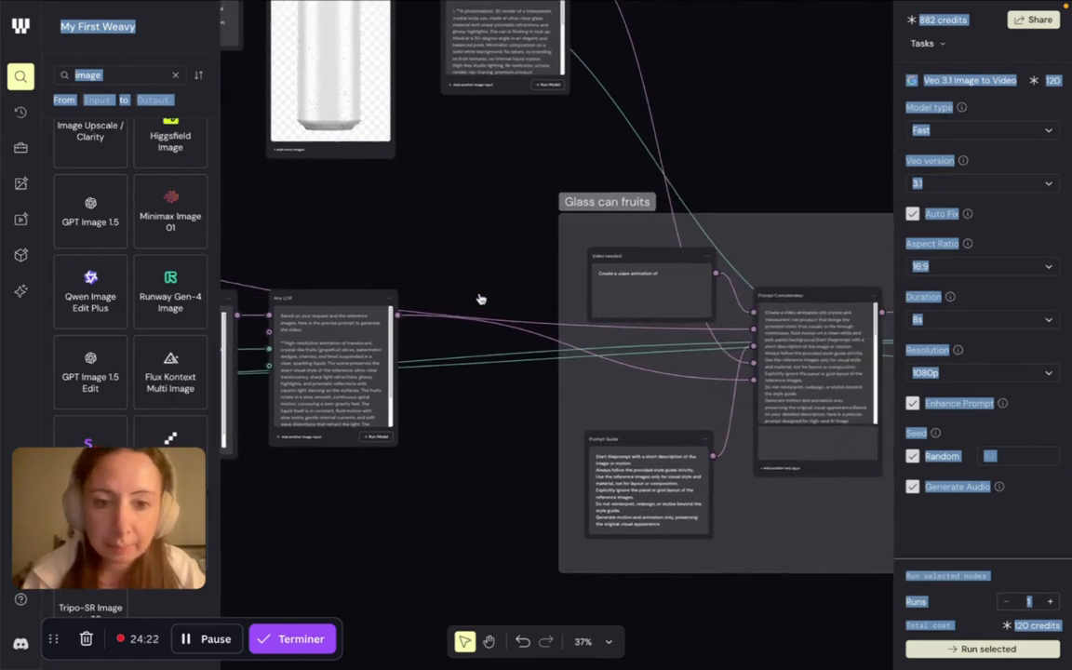
scroll(479, 299, "down", 2)
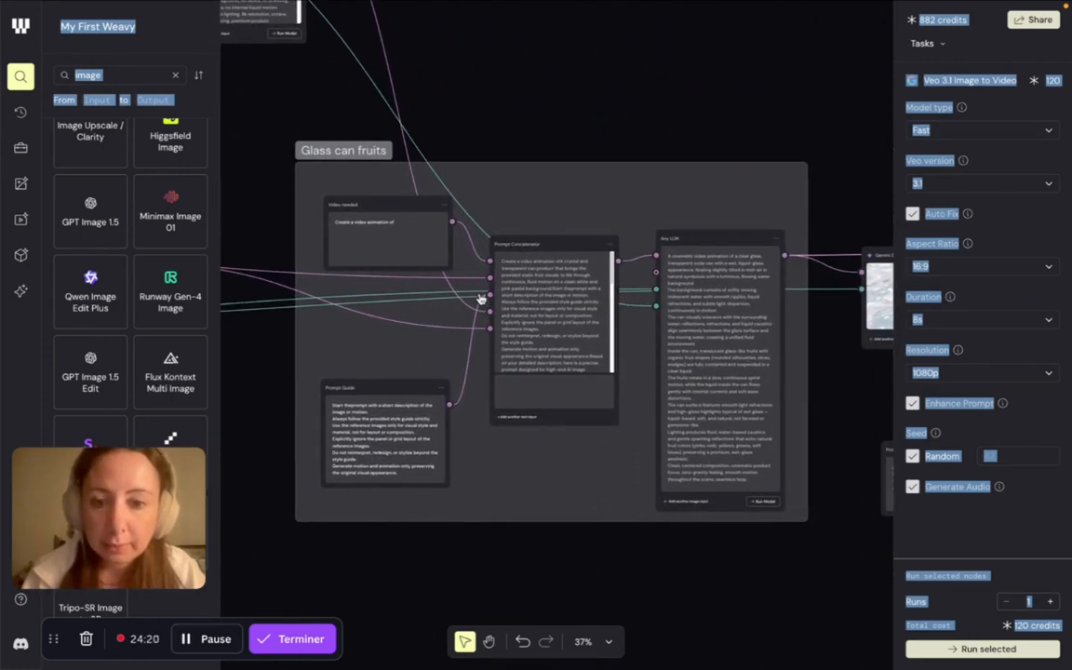
scroll(479, 299, "right", 10)
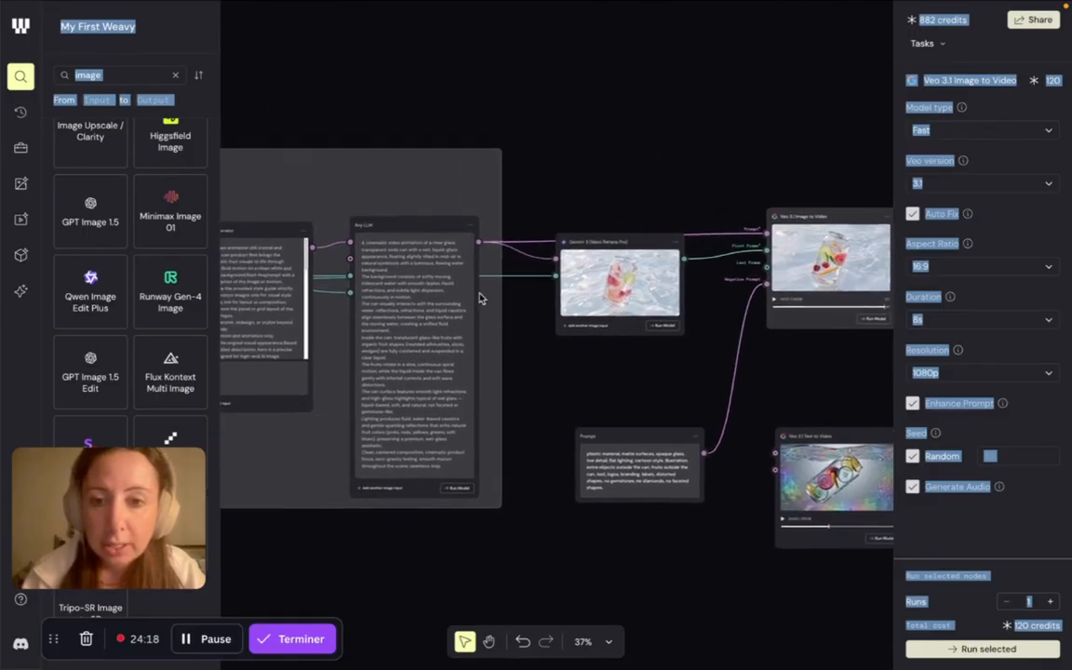
scroll(479, 299, "up", 6)
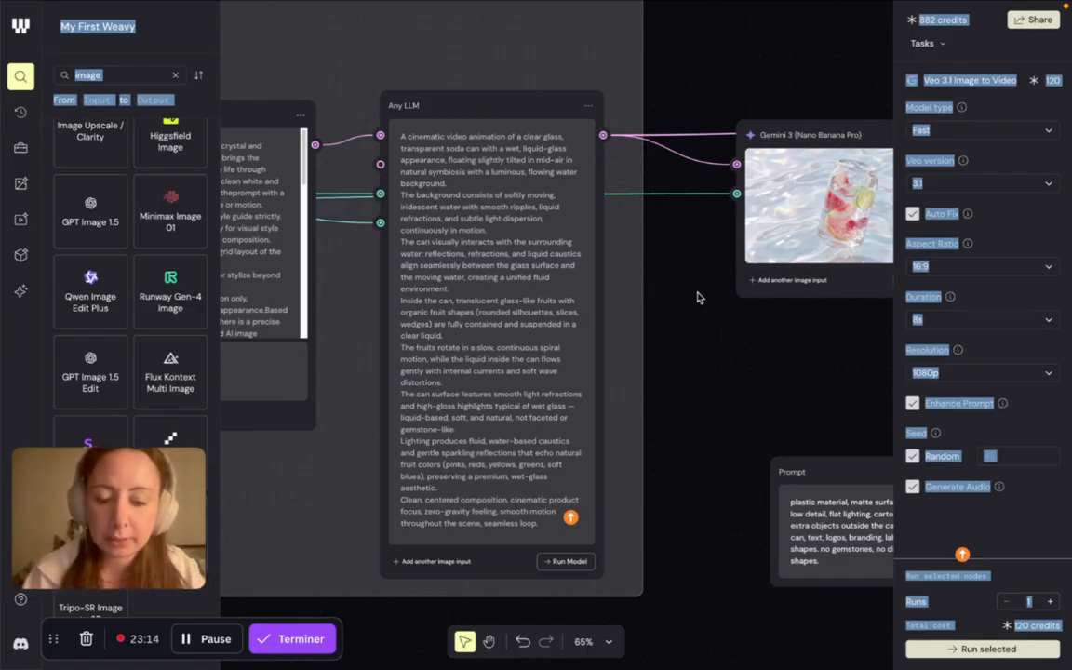
left_click_drag(689, 284, 297, 286)
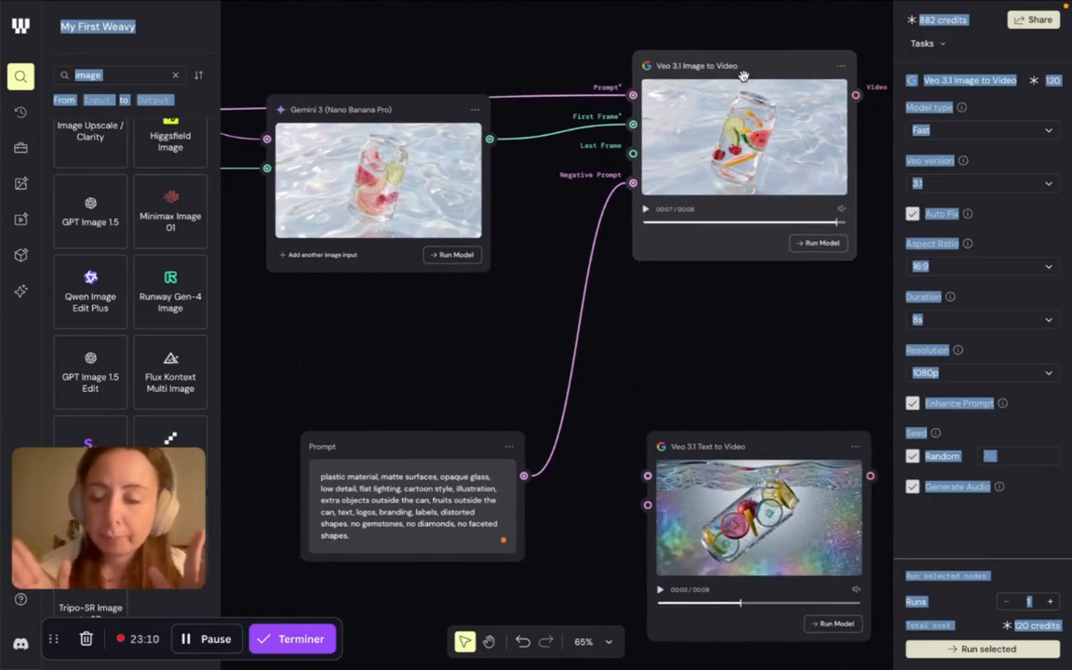
- Search the node library for "veo" to view the available video models, and clear the search
left_click(174, 75)
left_click(147, 75)
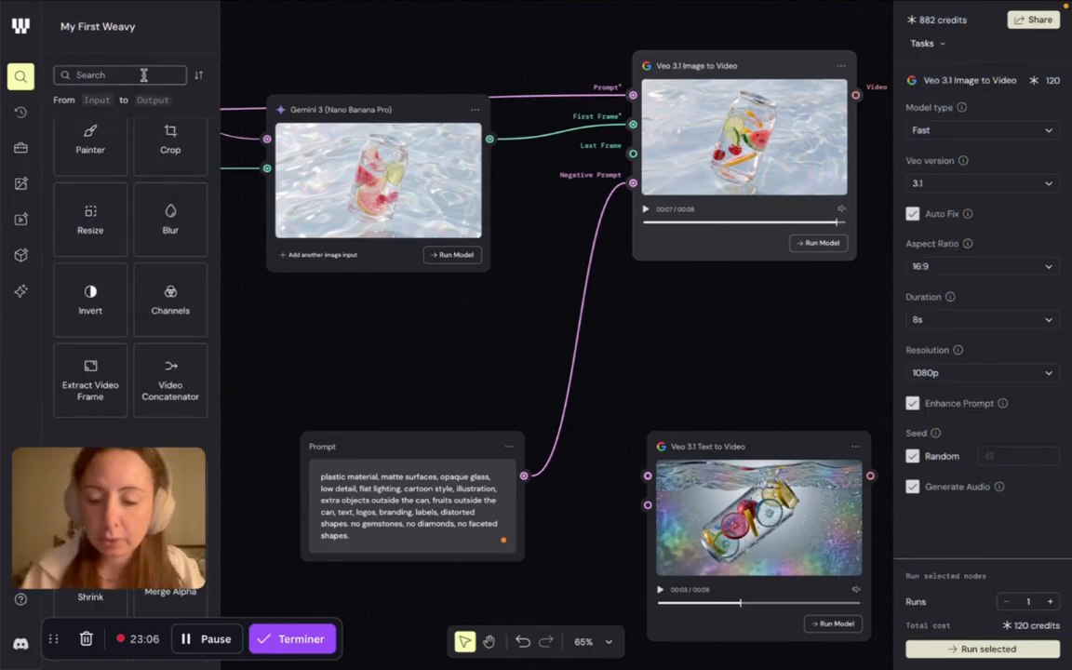
type("veo")
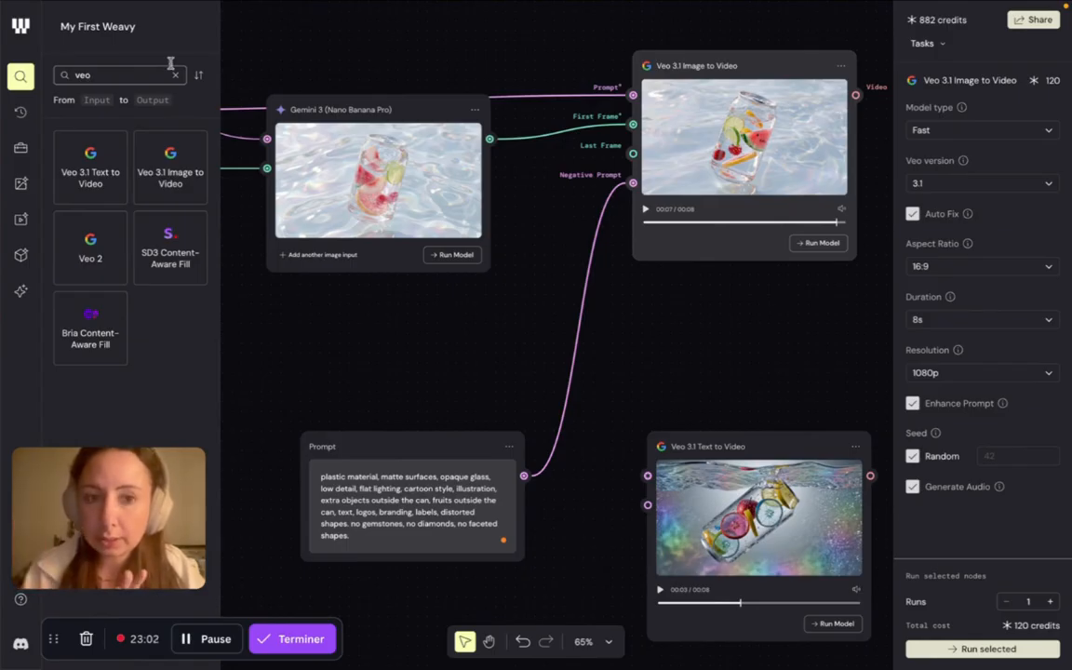
key("BackSpace")
key("BackSpace")
key("BackSpace")
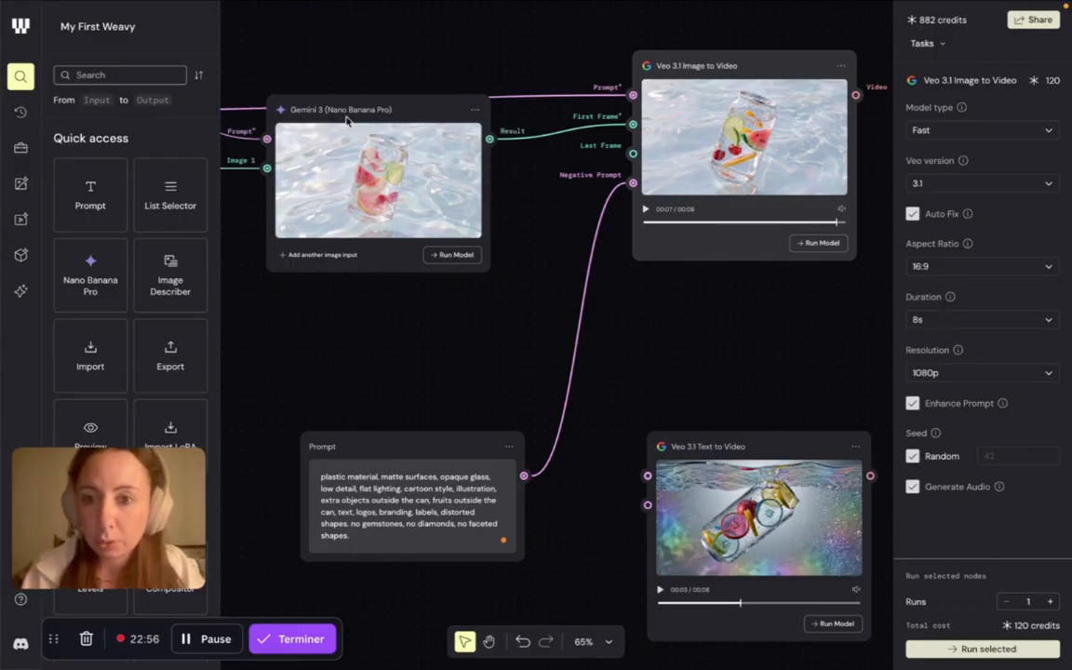
- Examine the Gemini 3 (Nano Banana Pro) can image up close, along with its Any LLM prompt input and the Veo 3.1 Image to Video node
scroll(352, 116, "left", 10)
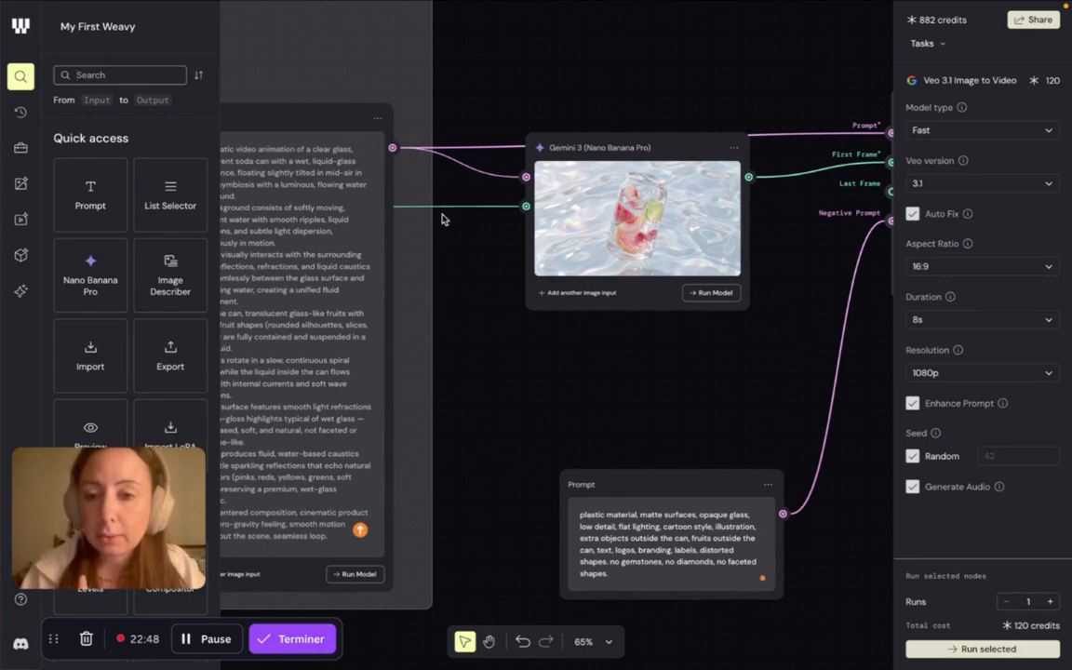
scroll(386, 153, "left", 5)
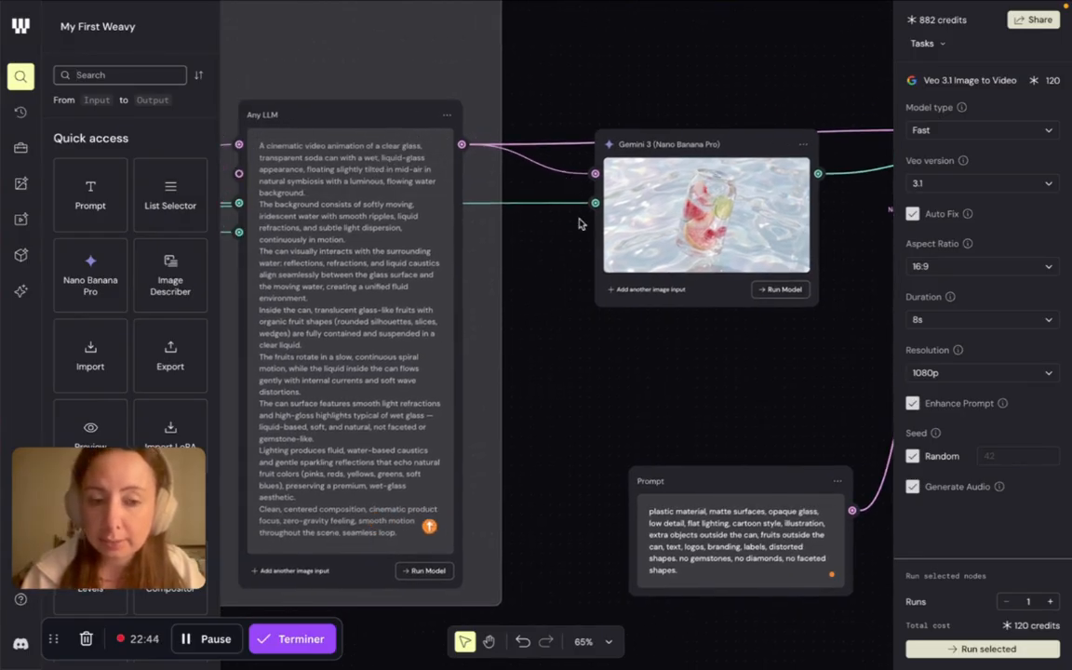
scroll(614, 251, "right", 8)
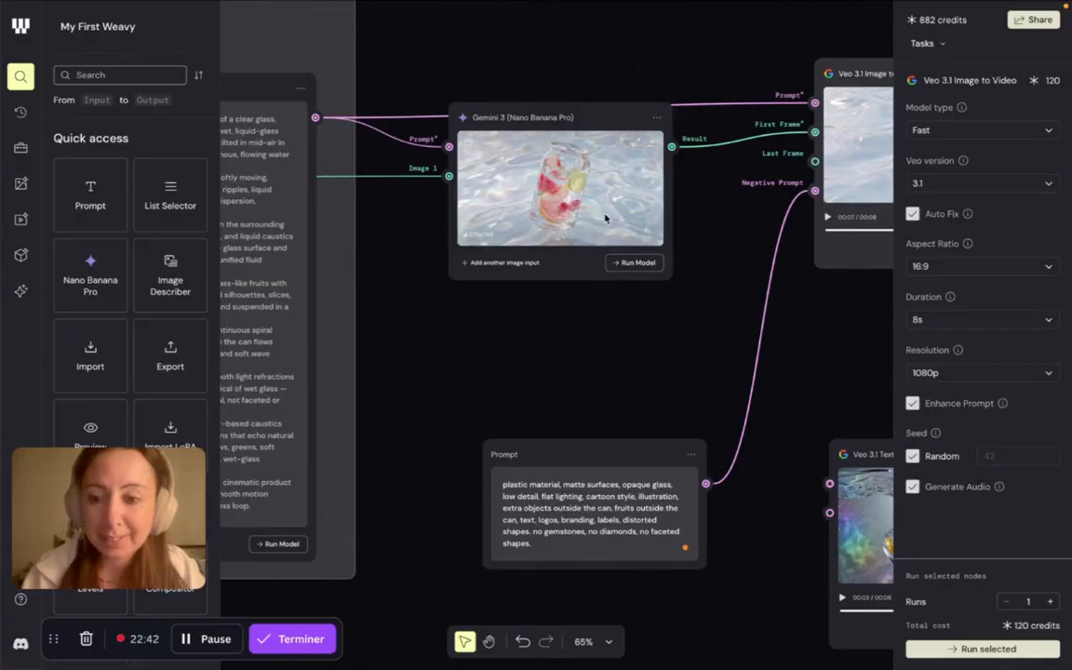
scroll(605, 268, "up", 5)
scroll(557, 261, "up", 3)
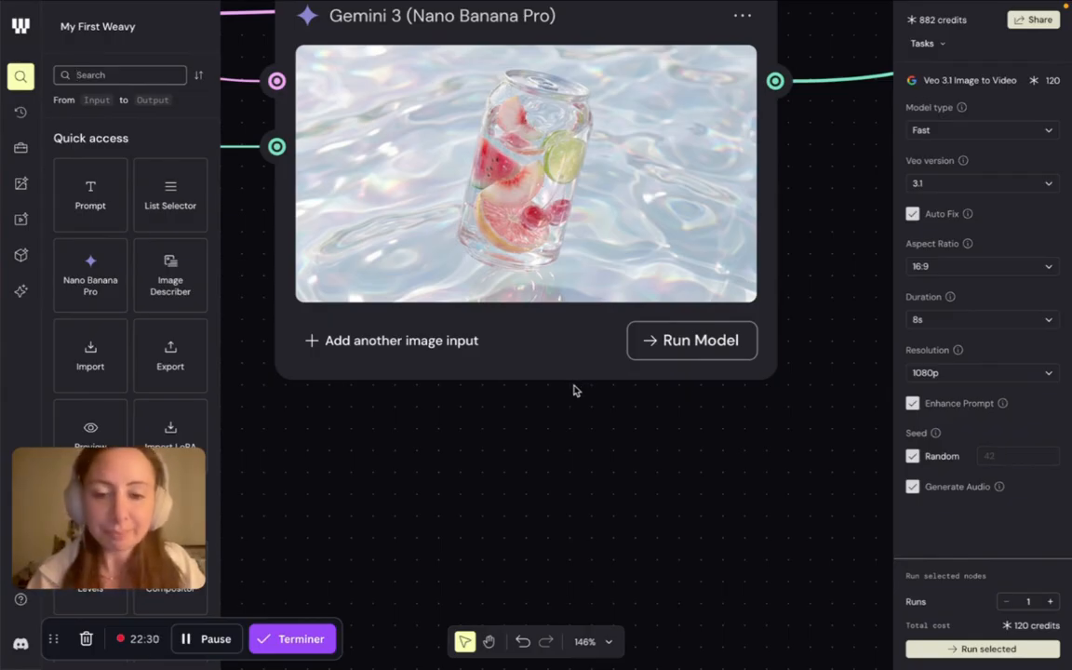
scroll(573, 390, "down", 3)
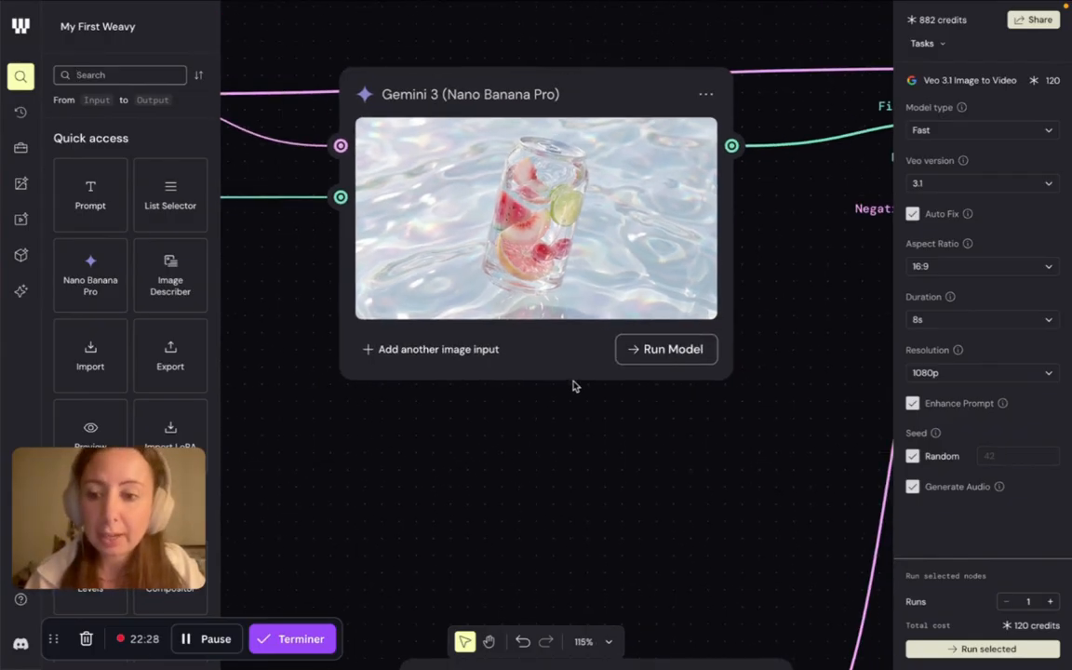
scroll(574, 387, "down", 2)
scroll(573, 387, "right", 5)
scroll(573, 386, "right", 5)
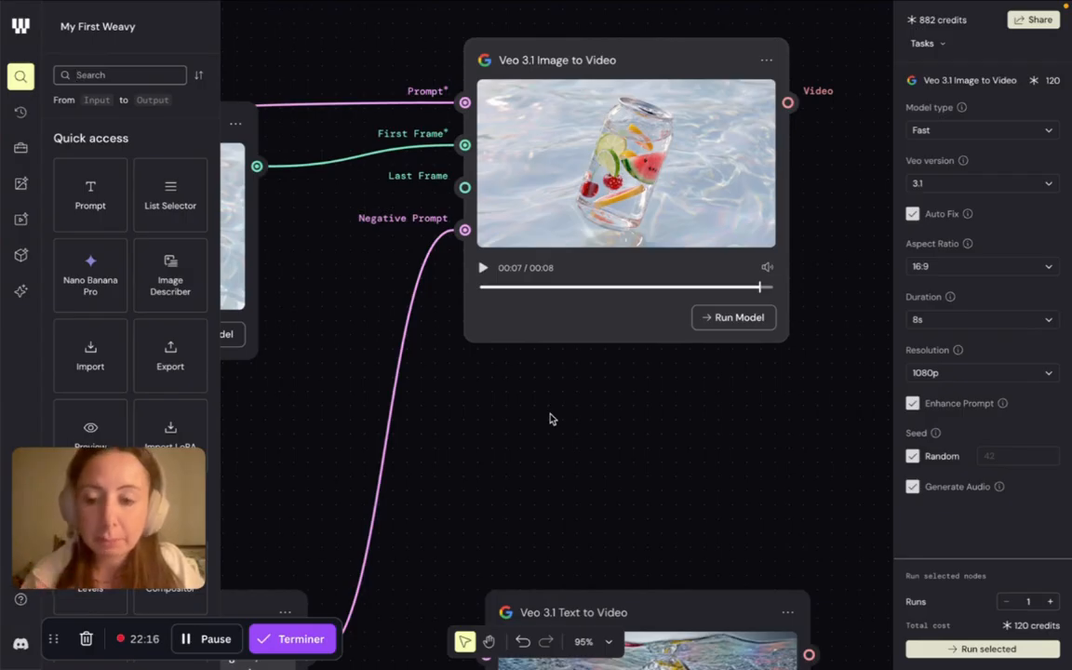
- Review the exclusion text in the Prompt node and how it feeds the Veo 3.1 Image to Video node's Negative Prompt input
scroll(549, 419, "down", 5)
scroll(549, 419, "left", 5)
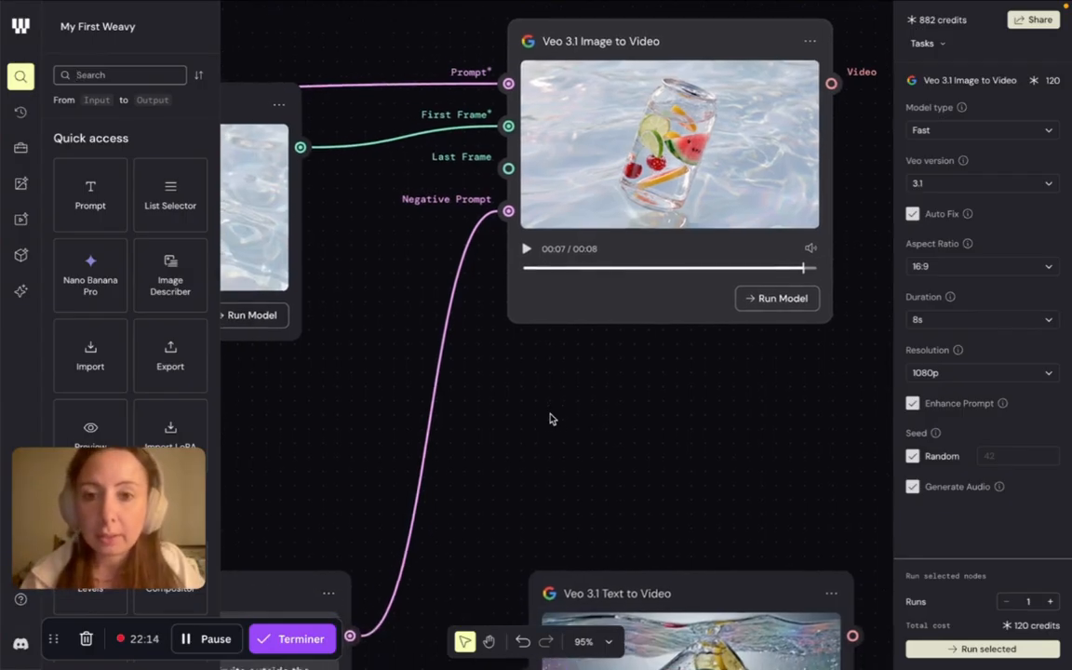
scroll(549, 419, "down", 3)
scroll(549, 419, "left", 4)
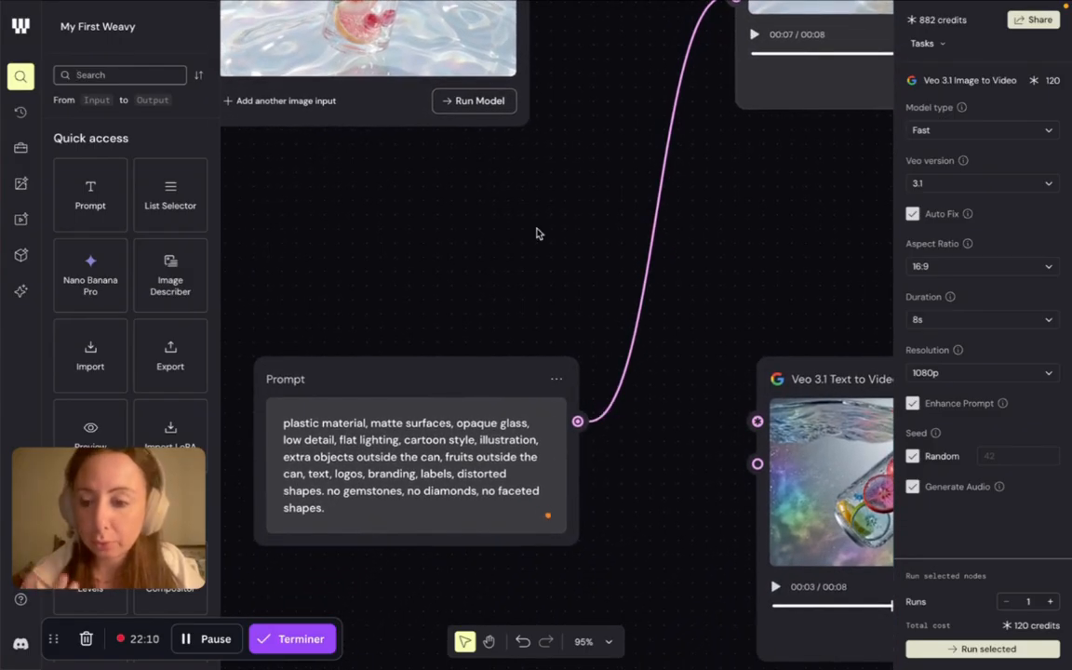
scroll(537, 232, "up", 6)
scroll(538, 233, "right", 4)
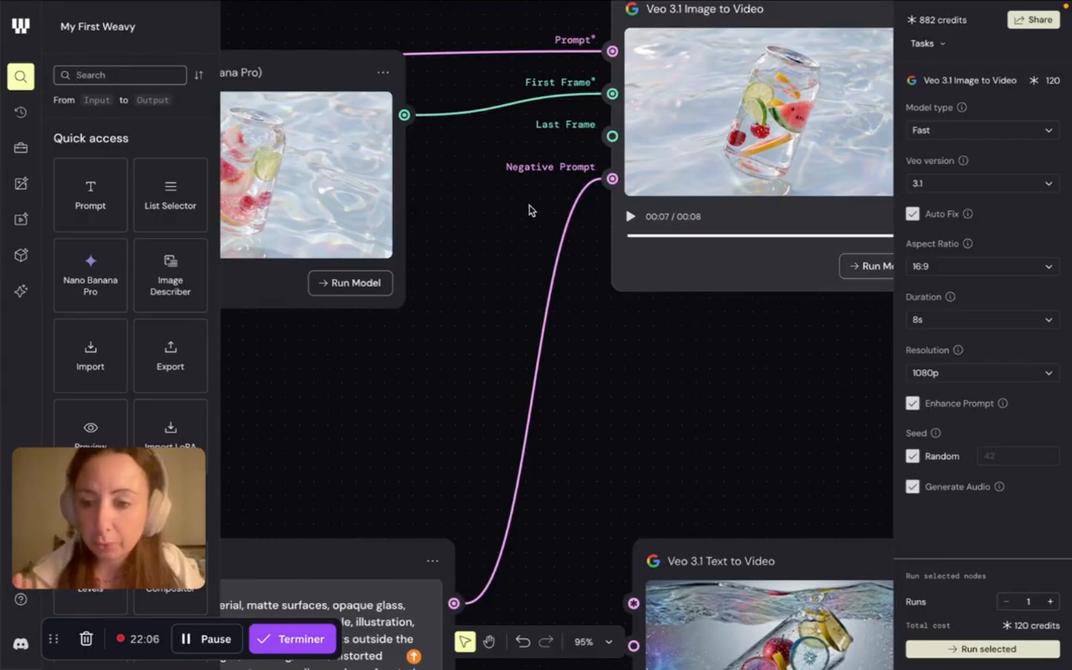
scroll(514, 234, "down", 6)
scroll(514, 234, "left", 7)
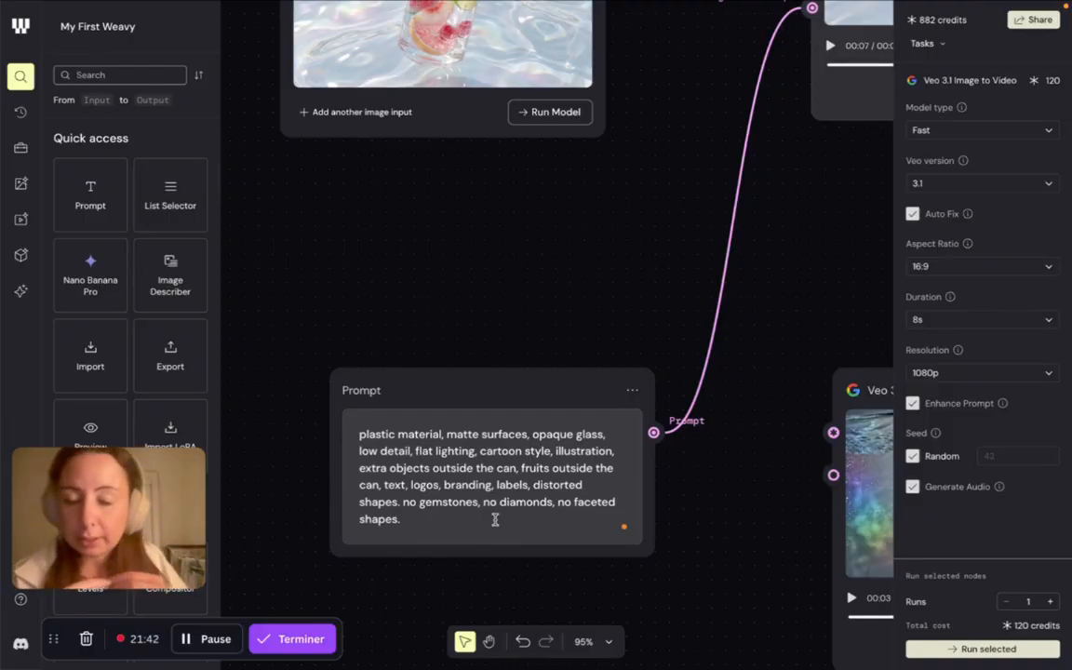
scroll(617, 242, "right", 5)
scroll(617, 242, "up", 3)
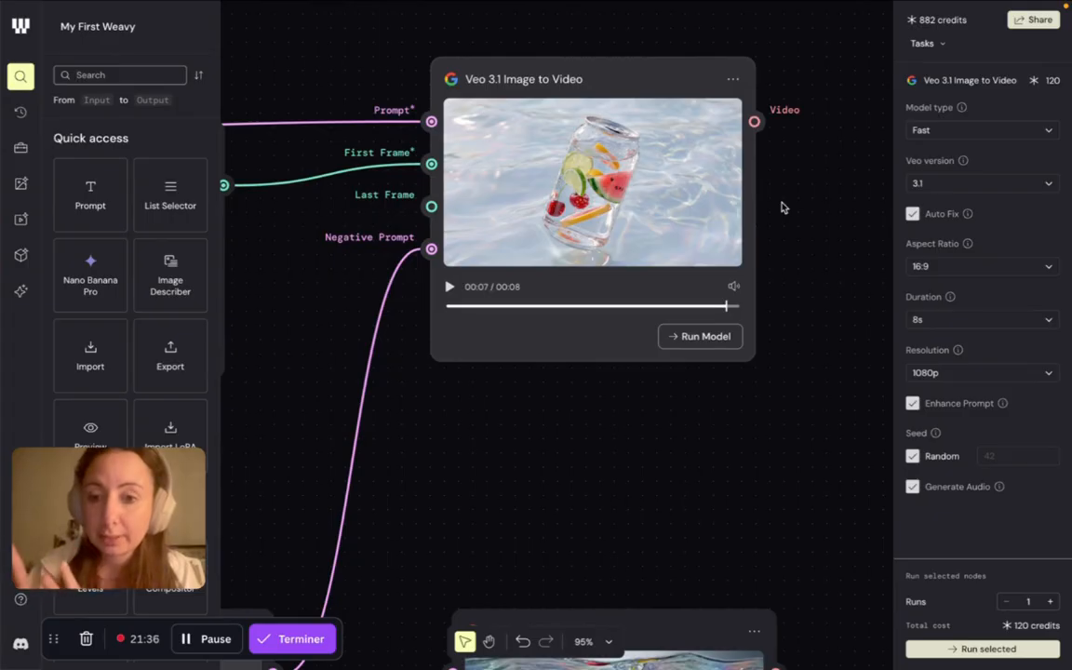
scroll(698, 190, "down", 5)
scroll(698, 191, "left", 5)
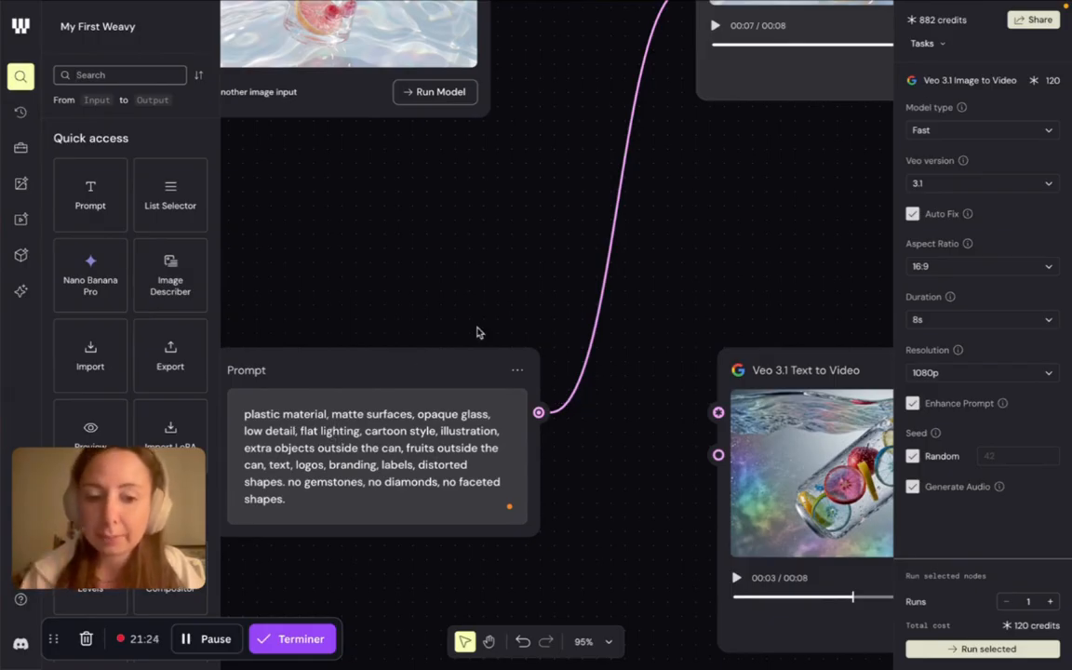
- Trace the Veo 3.1 Image to Video node's First Frame and Prompt inputs back to the Gemini 3 and Any LLM nodes
scroll(477, 332, "up", 10)
scroll(476, 333, "right", 8)
scroll(475, 336, "down", 1)
scroll(476, 335, "right", 2)
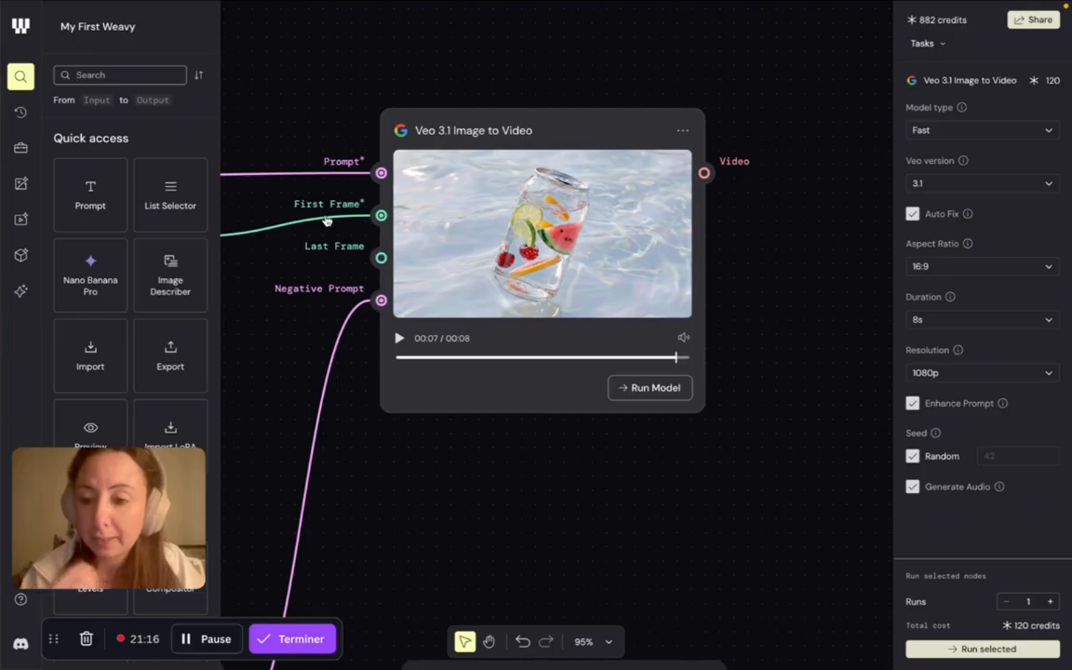
scroll(335, 172, "left", 5)
scroll(335, 172, "up", 1)
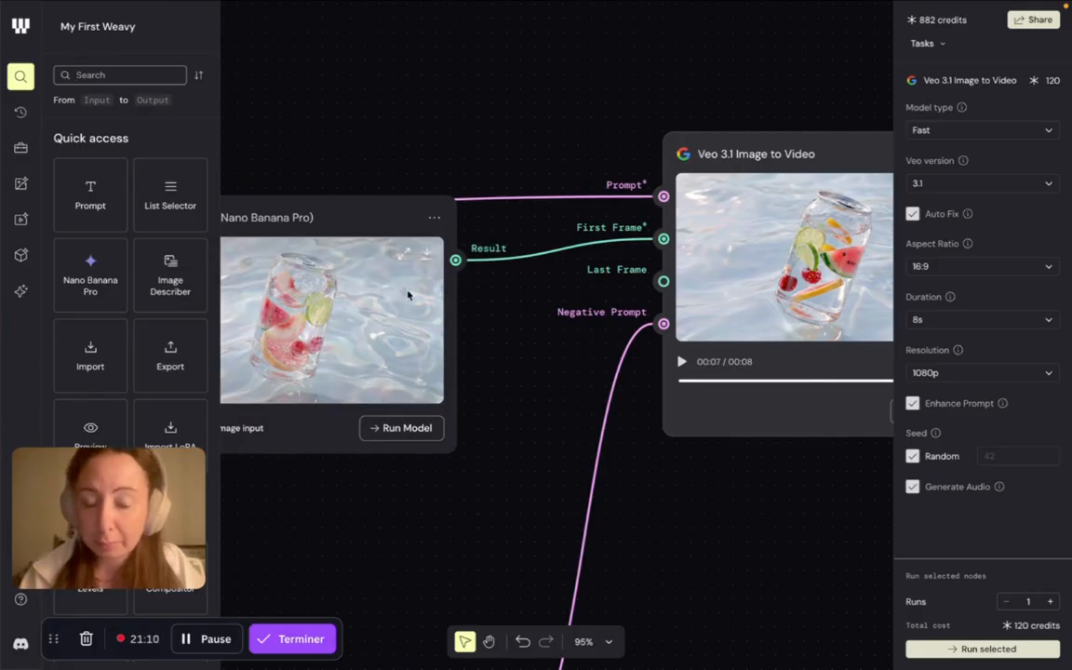
scroll(605, 211, "left", 6)
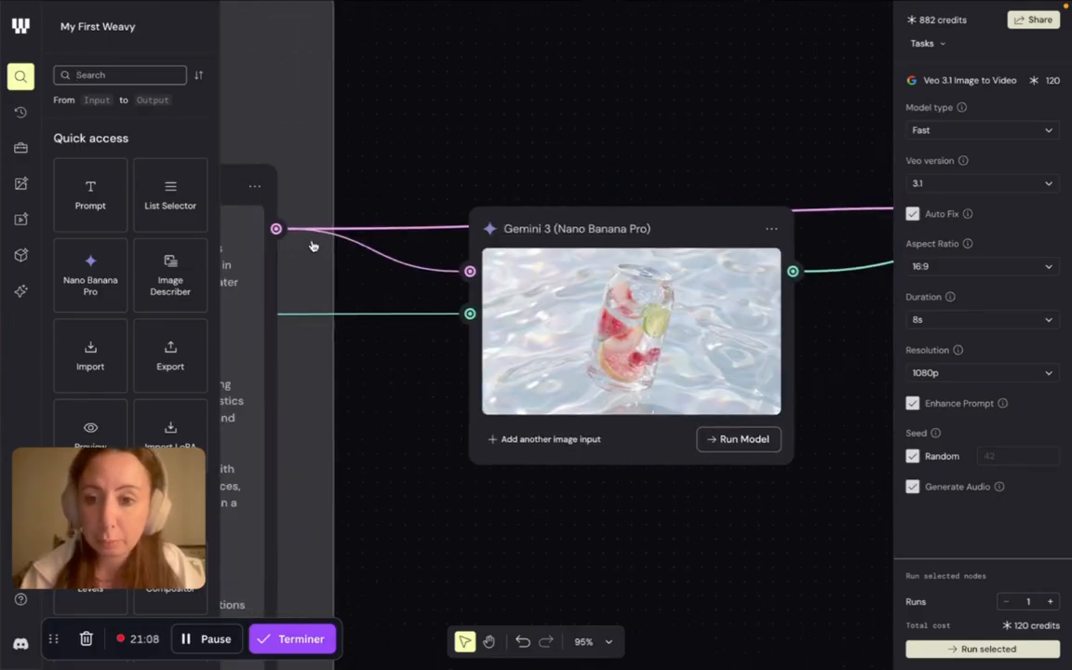
scroll(307, 245, "right", 8)
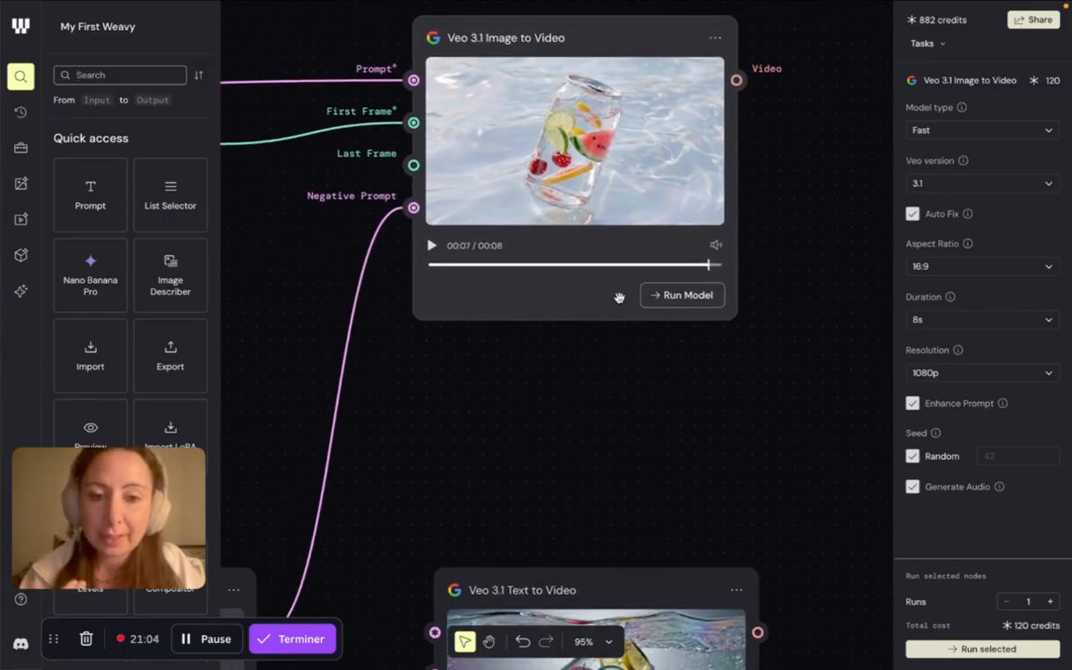
- Rewind the Veo 3.1 Image to Video clip to the start, play its opening and pause it
left_click_drag(708, 270, 408, 266)
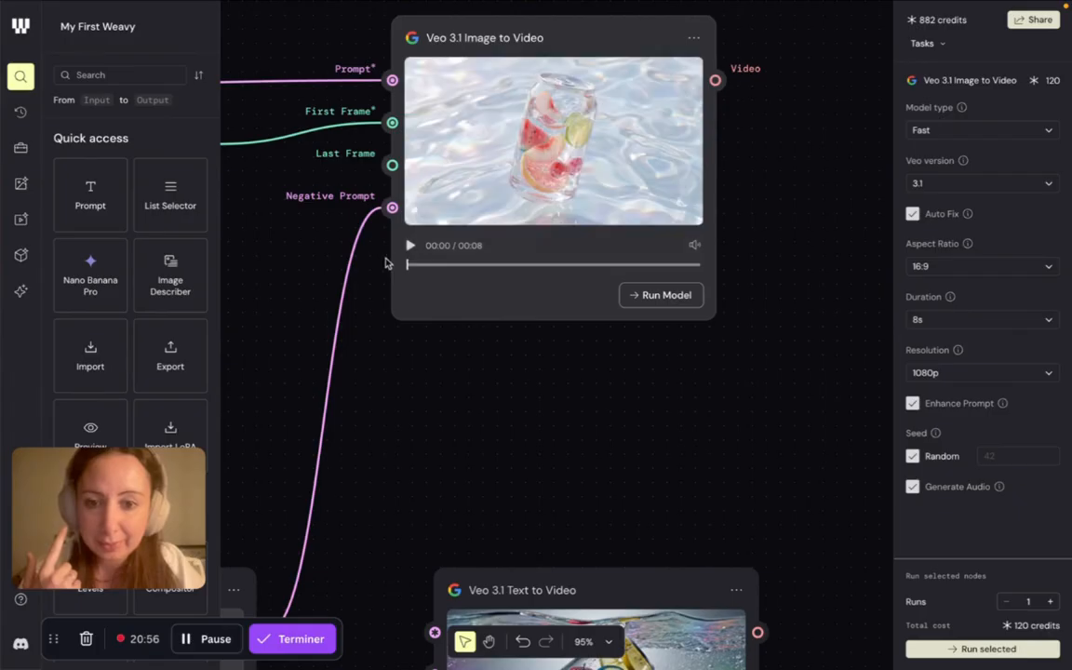
left_click(411, 248)
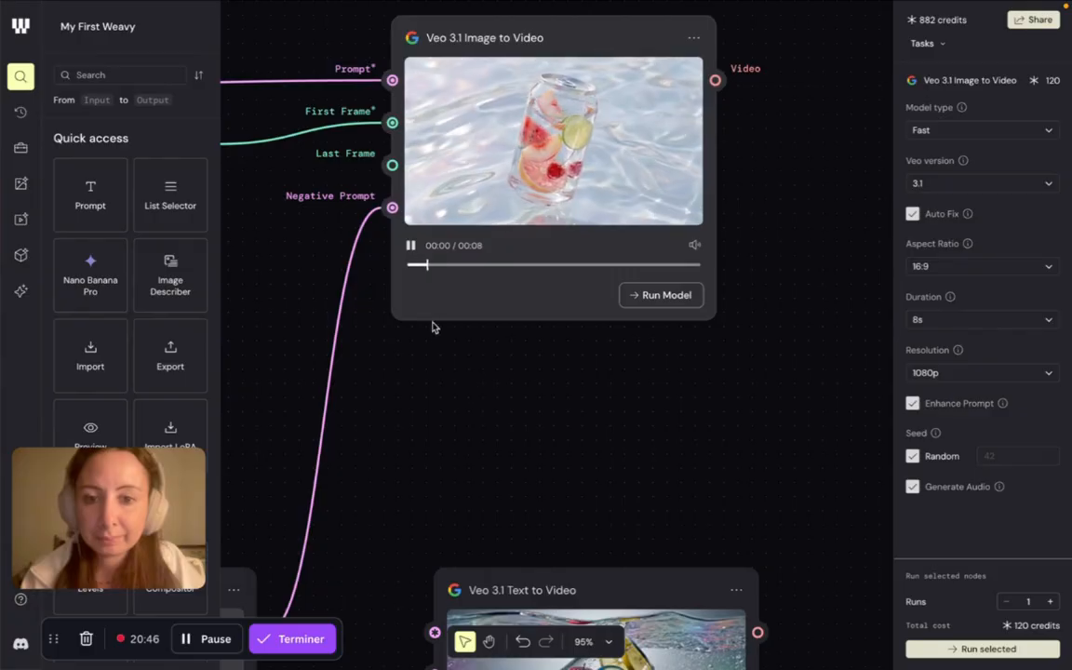
left_click(411, 245)
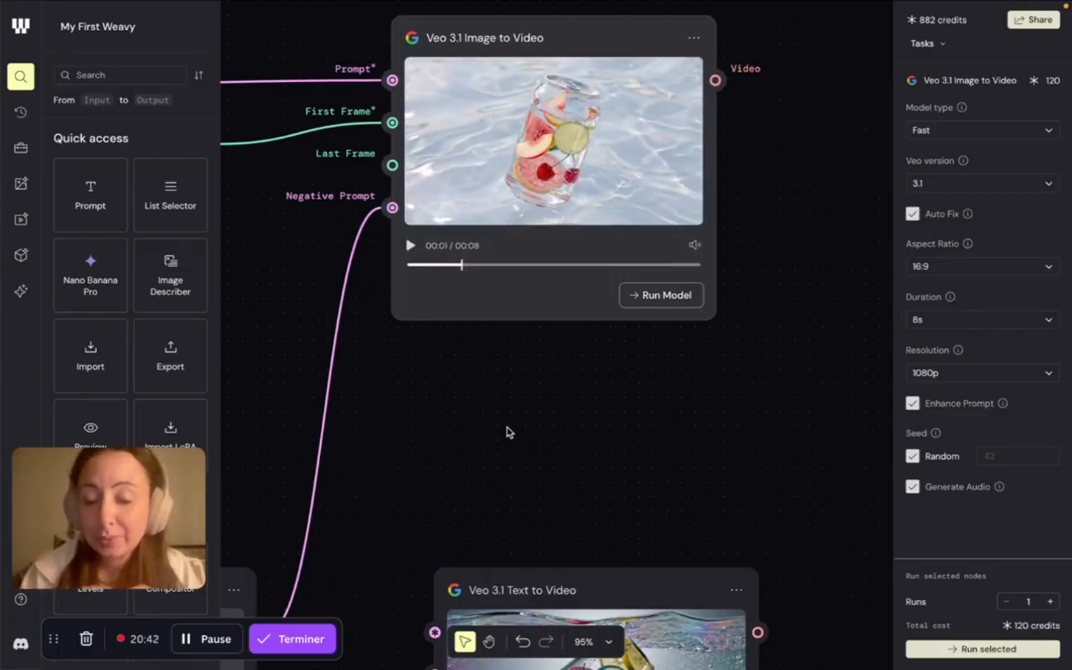
- Compare the Gemini 3 (Nano Banana Pro) can image with the Veo 3.1 Image to Video clip, returning the clip to its first frame
scroll(578, 383, "left", 10)
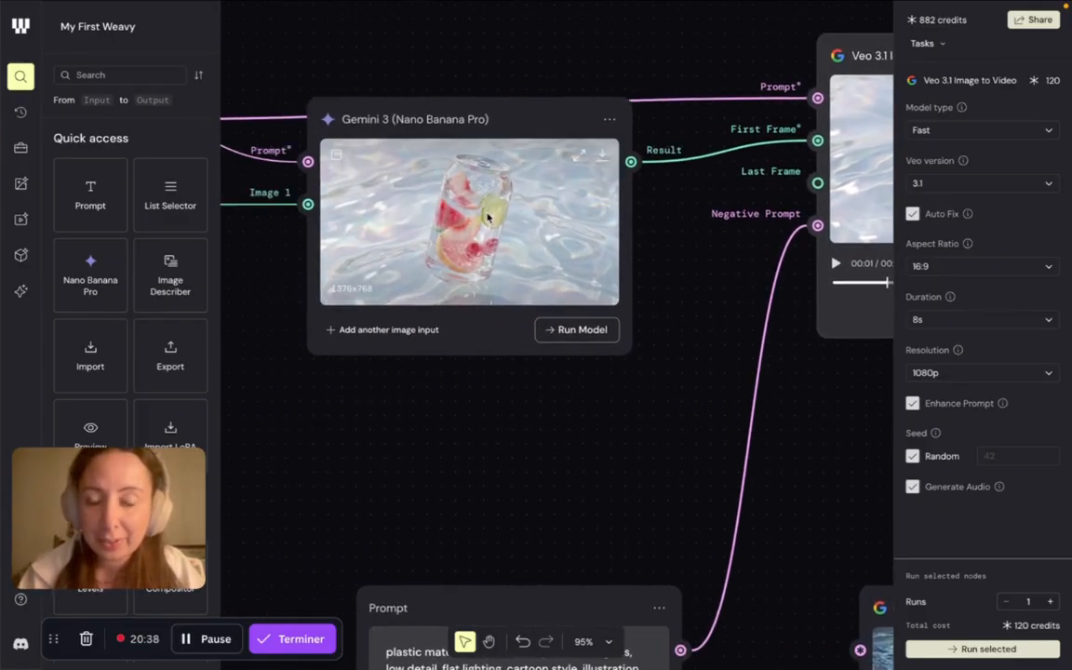
scroll(487, 217, "up", 5)
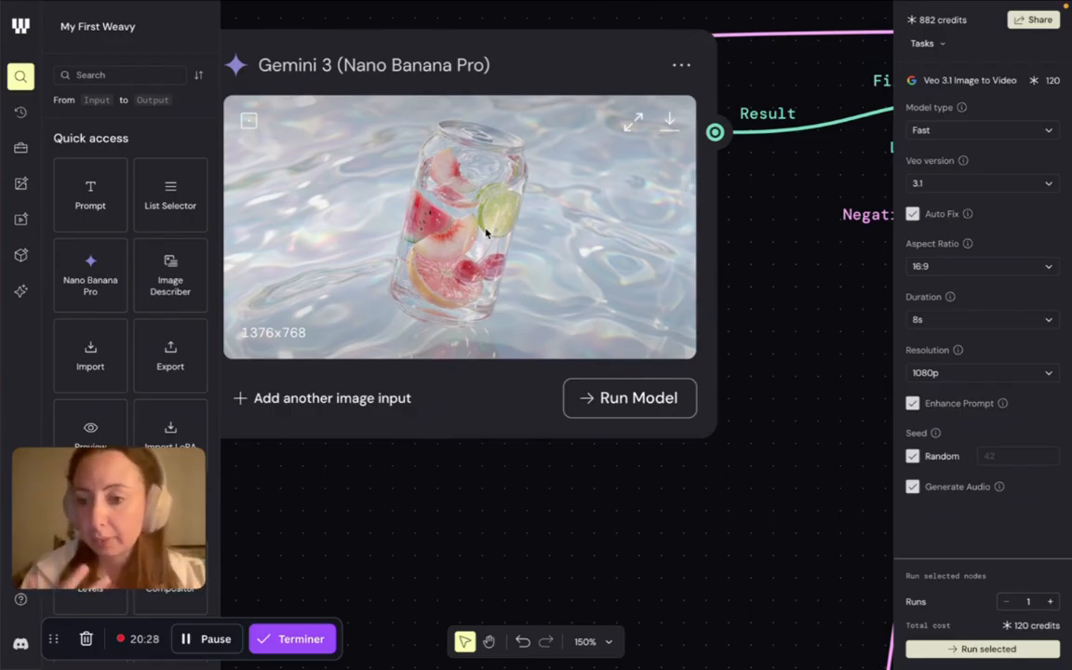
scroll(486, 234, "down", 2)
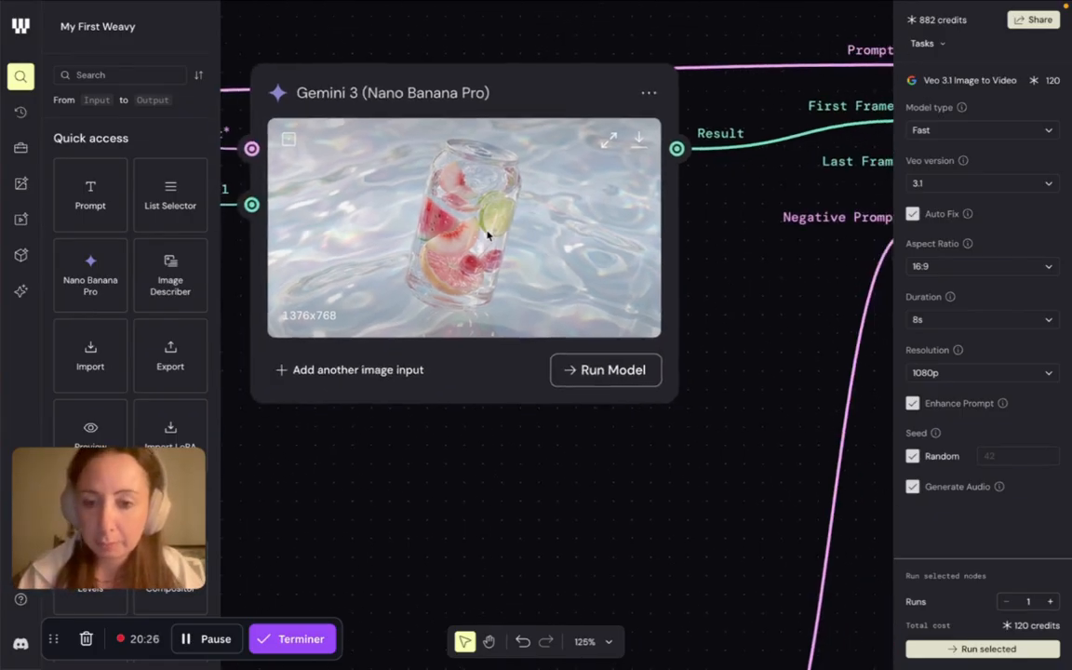
scroll(488, 235, "right", 5)
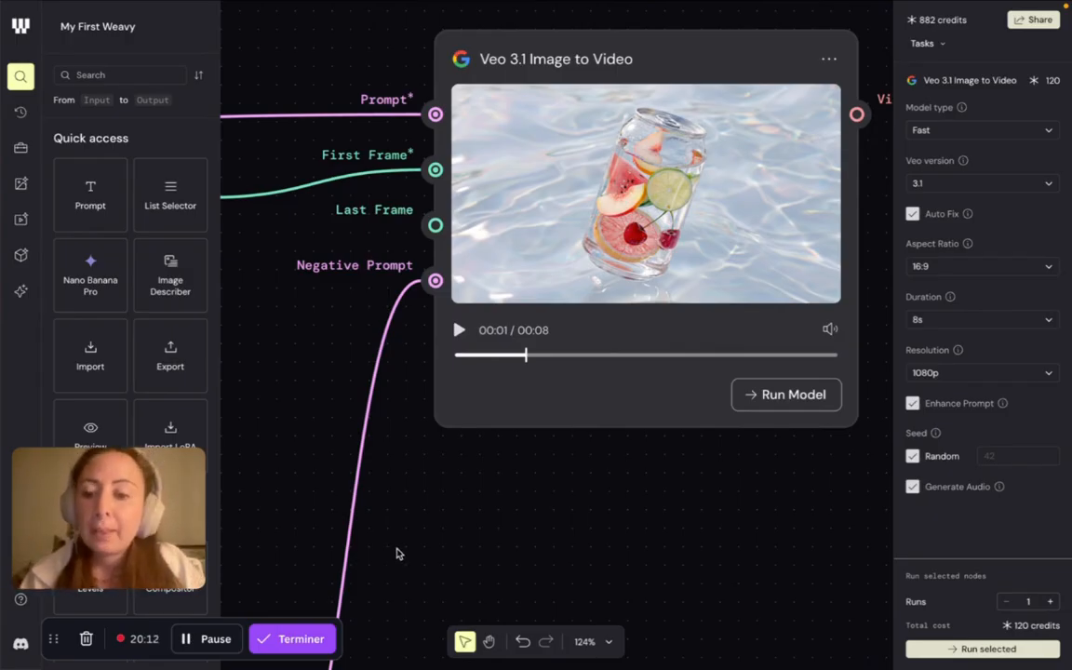
scroll(493, 469, "down", 3)
scroll(493, 469, "down", 1)
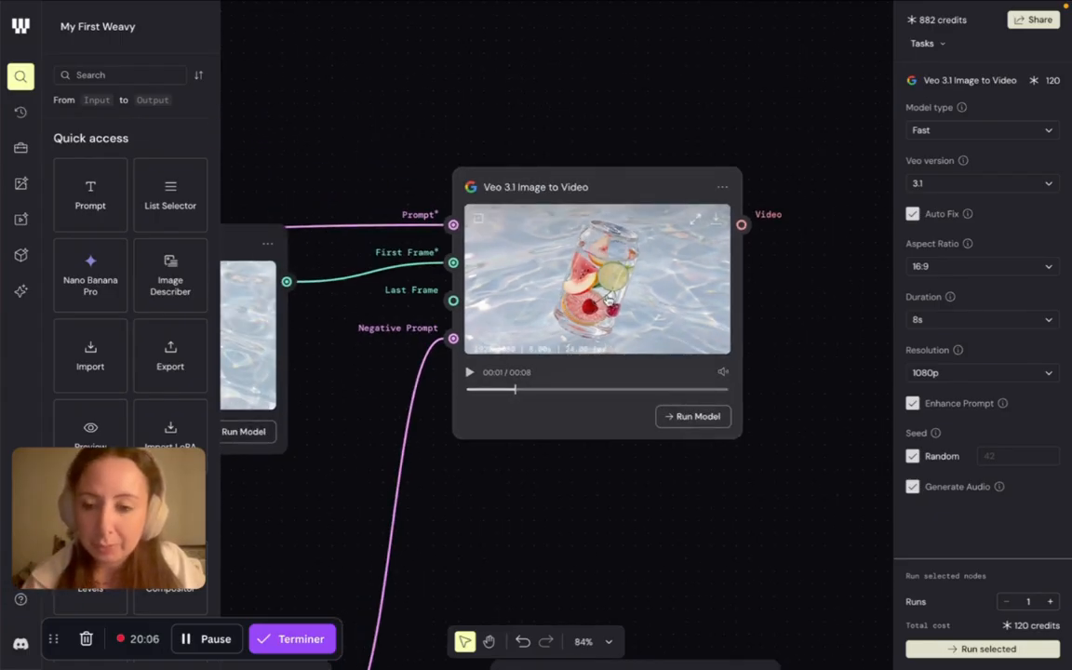
scroll(527, 363, "up", 4)
left_click_drag(509, 419, 430, 409)
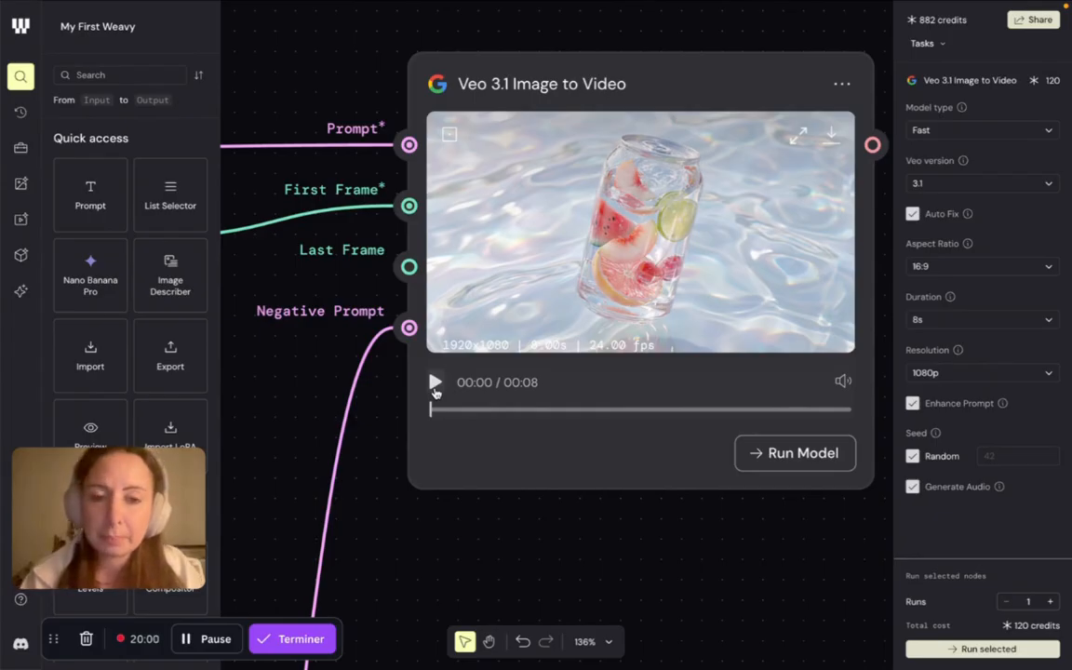
- Go back past the Prompt Concatenator to the Compositor and inspect its collage of lime, watermelon, grapefruit and cherry images
scroll(602, 342, "down", 5)
scroll(603, 342, "left", 15)
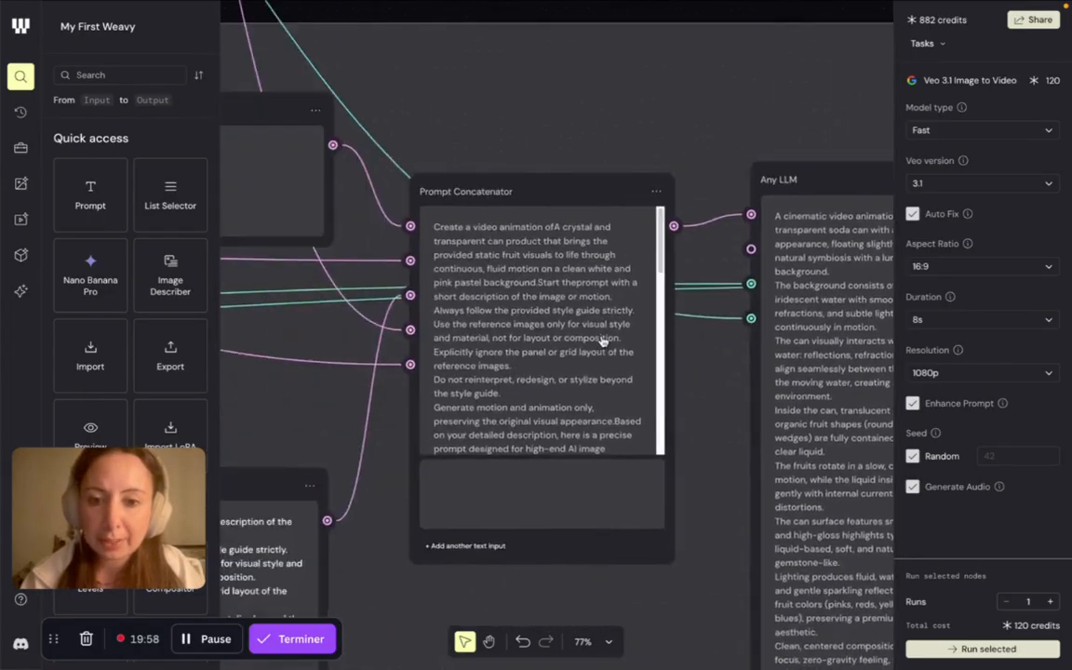
scroll(602, 340, "left", 15)
scroll(643, 342, "down", 3)
scroll(707, 343, "up", 5)
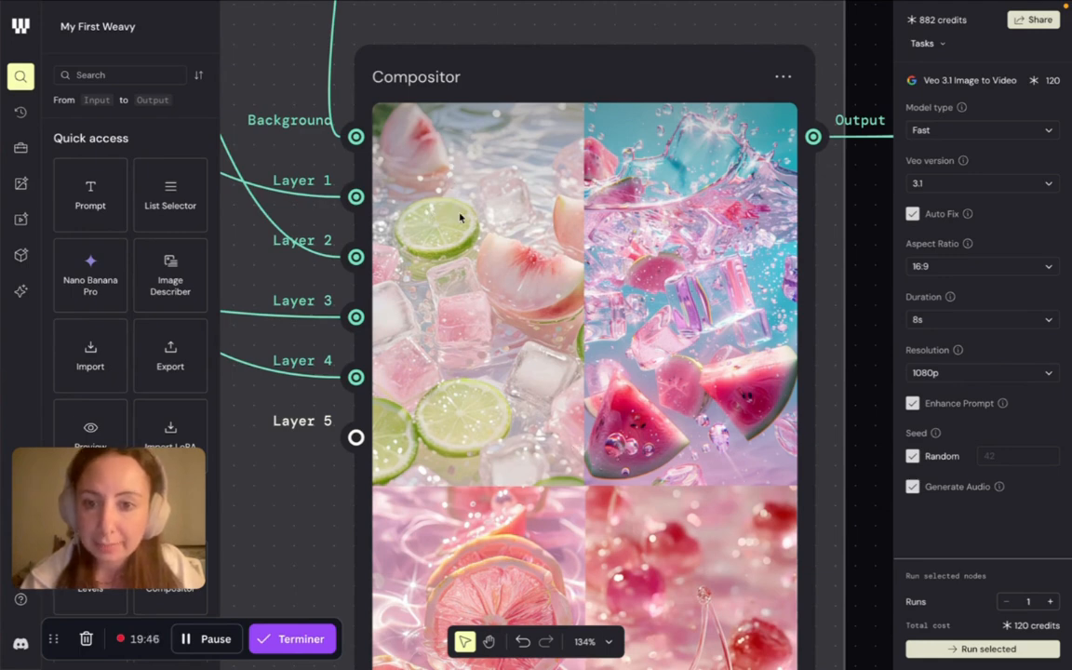
scroll(565, 483, "down", 3)
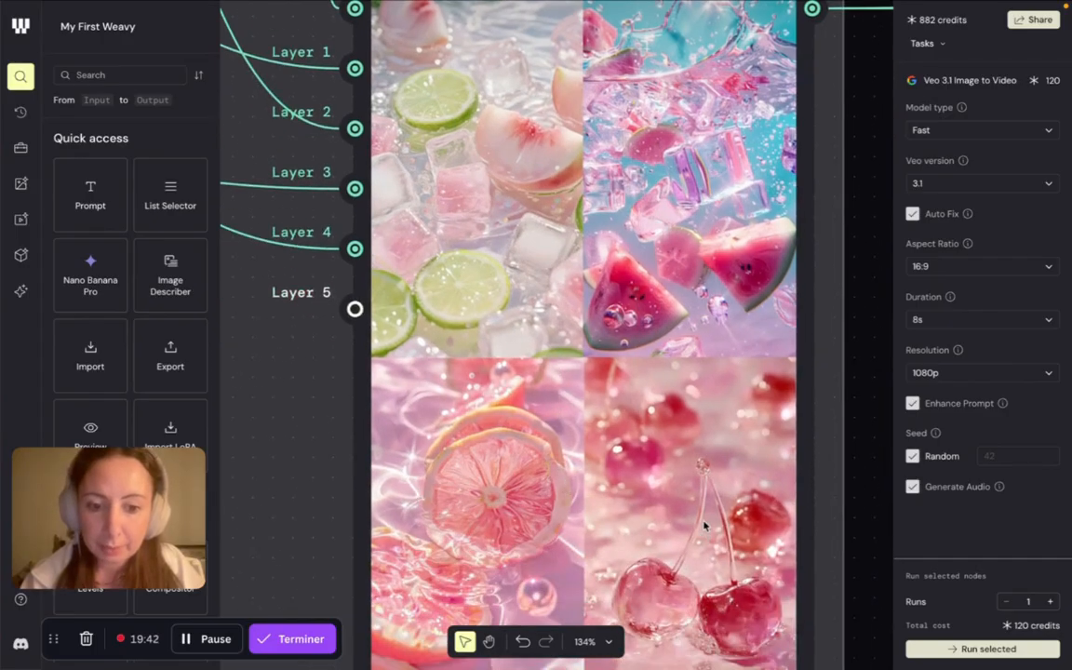
scroll(704, 526, "down", 3)
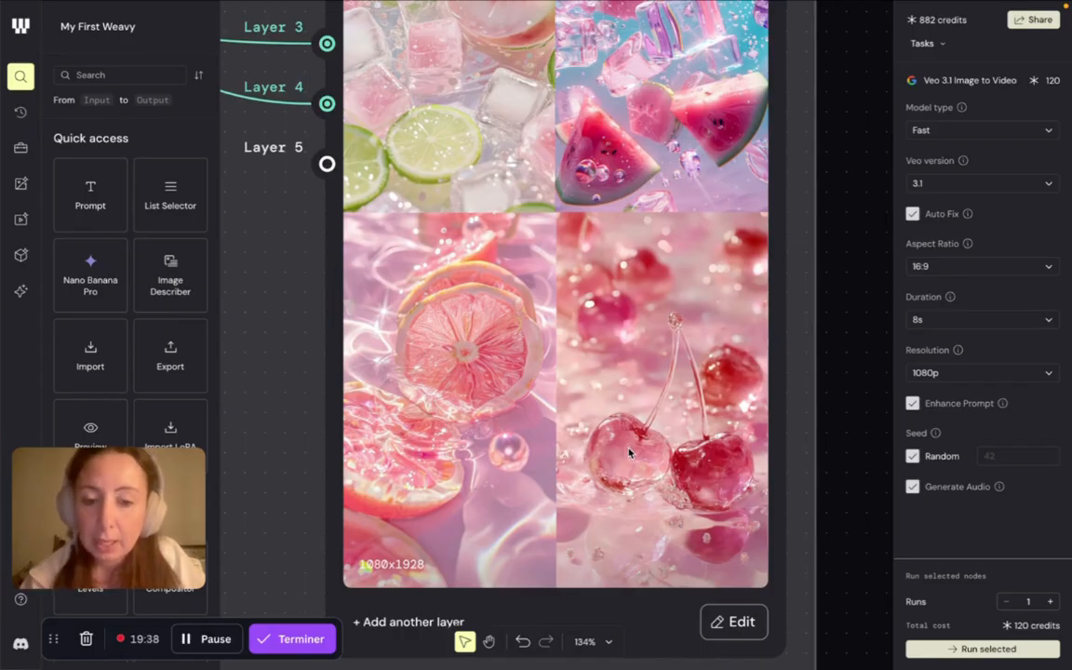
- Inspect the grapefruit reference File node feeding the Compositor, looking closely at the fruit's glassy texture
scroll(630, 453, "left", 2)
scroll(630, 453, "up", 1)
scroll(636, 468, "up", 4)
scroll(636, 467, "right", 1)
scroll(636, 467, "left", 3)
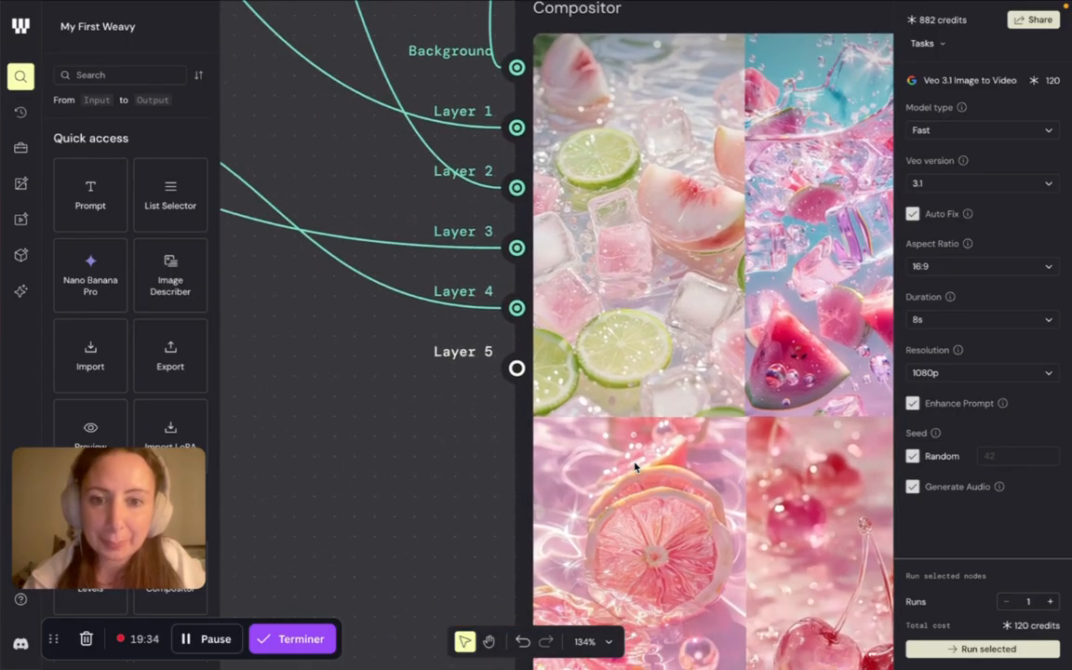
scroll(636, 467, "down", 5)
scroll(634, 467, "left", 4)
scroll(634, 467, "left", 4)
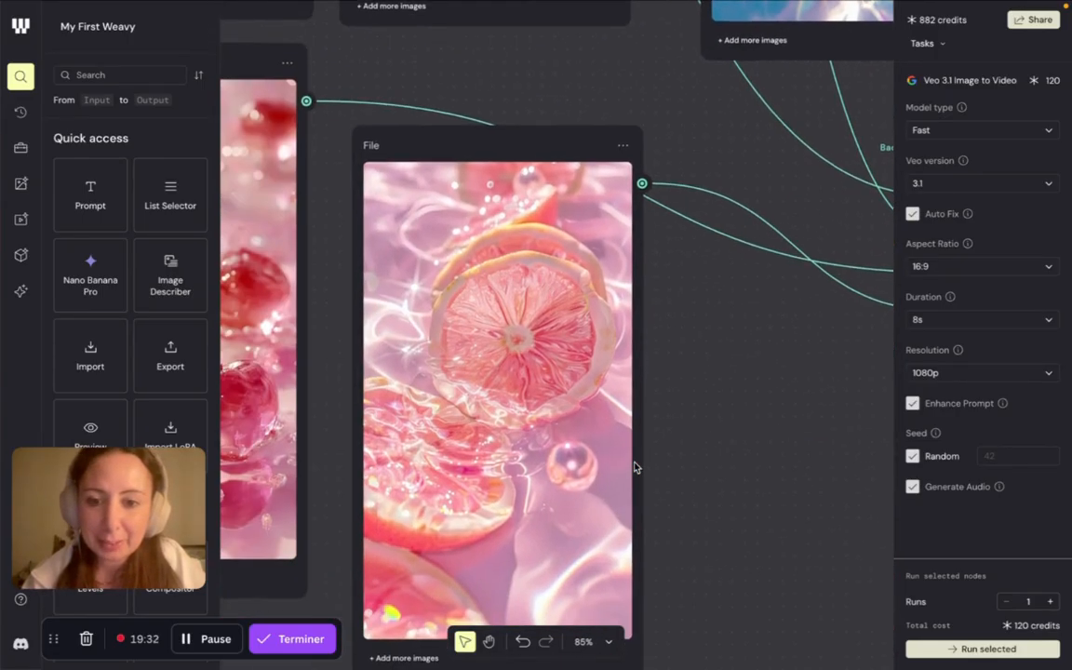
scroll(517, 319, "up", 5)
scroll(517, 319, "up", 2)
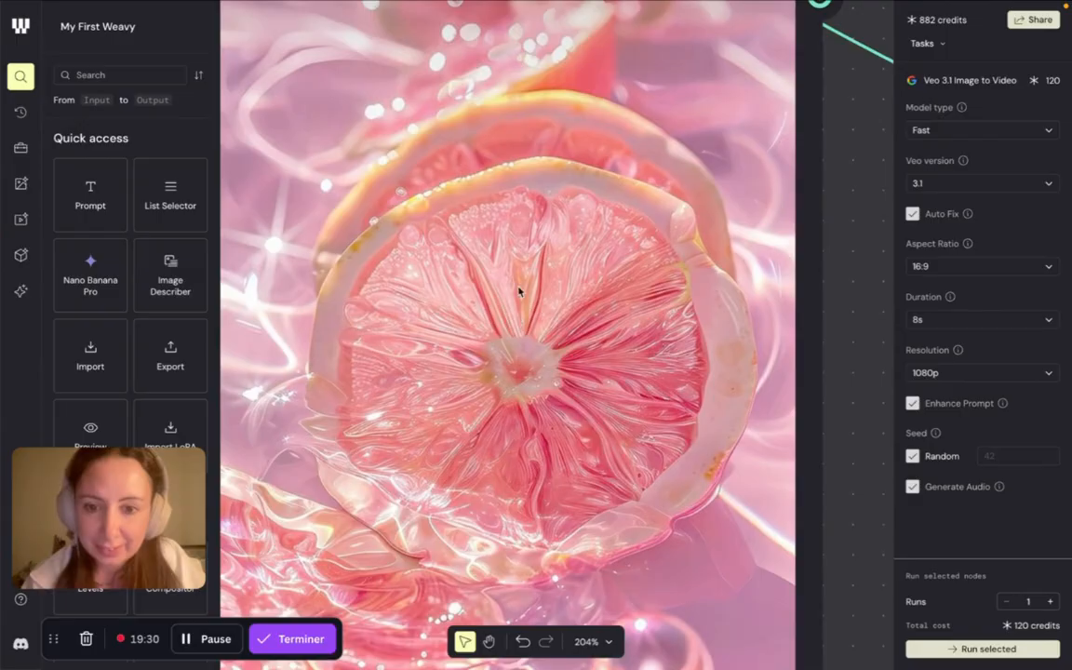
- Leave the grapefruit reference, return past the Compositor and Describer to the Veo 3.1 Image to Video node, and play its clip
scroll(598, 426, "down", 3)
scroll(597, 427, "left", 4)
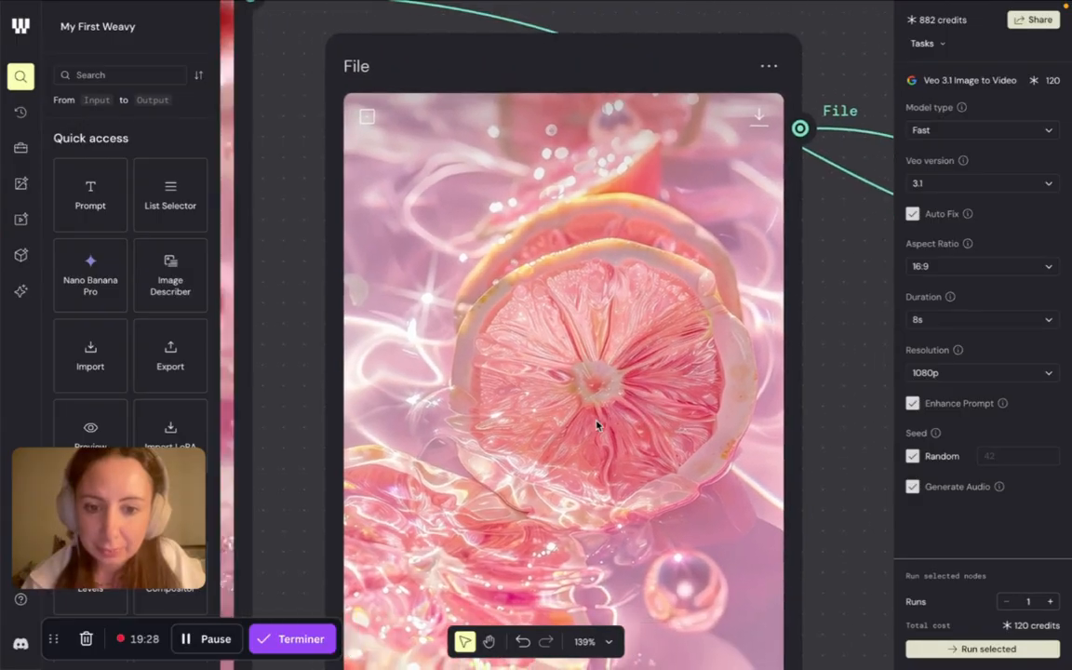
scroll(598, 427, "left", 5)
scroll(559, 427, "down", 1)
scroll(429, 443, "down", 5)
scroll(494, 415, "right", 8)
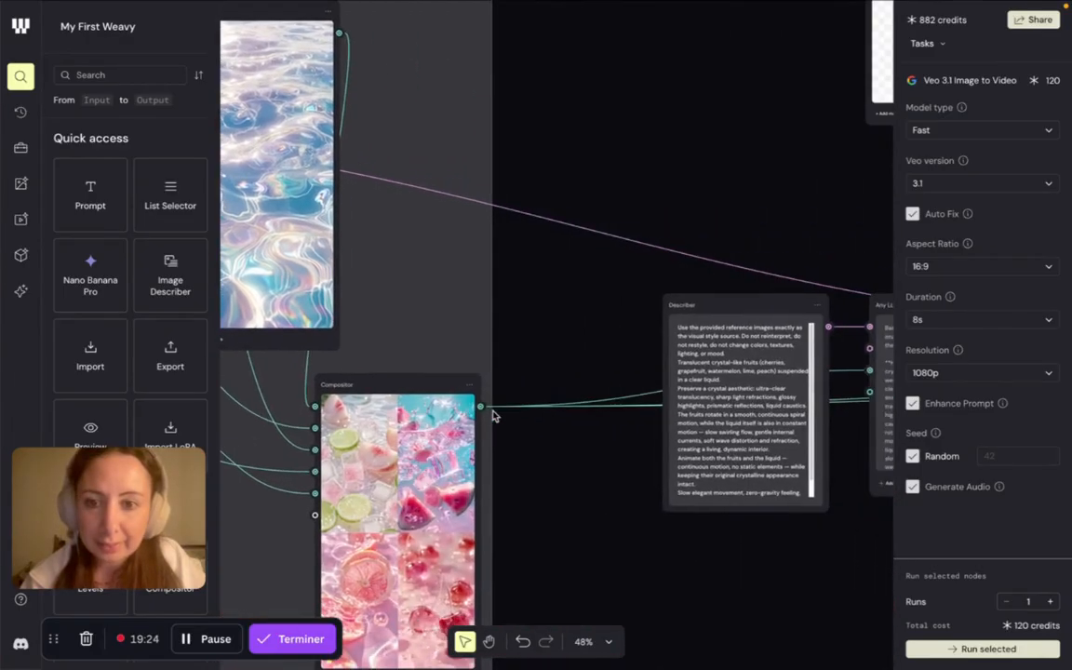
scroll(494, 415, "right", 15)
scroll(494, 415, "left", 2)
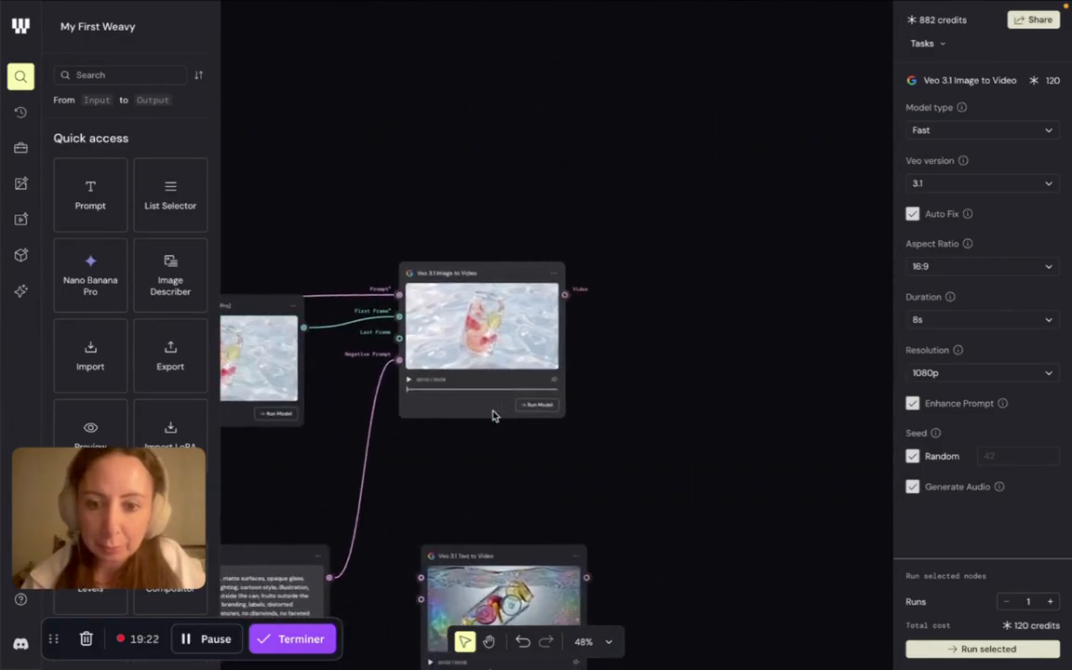
scroll(494, 415, "left", 4)
scroll(494, 415, "down", 1)
scroll(596, 356, "up", 5)
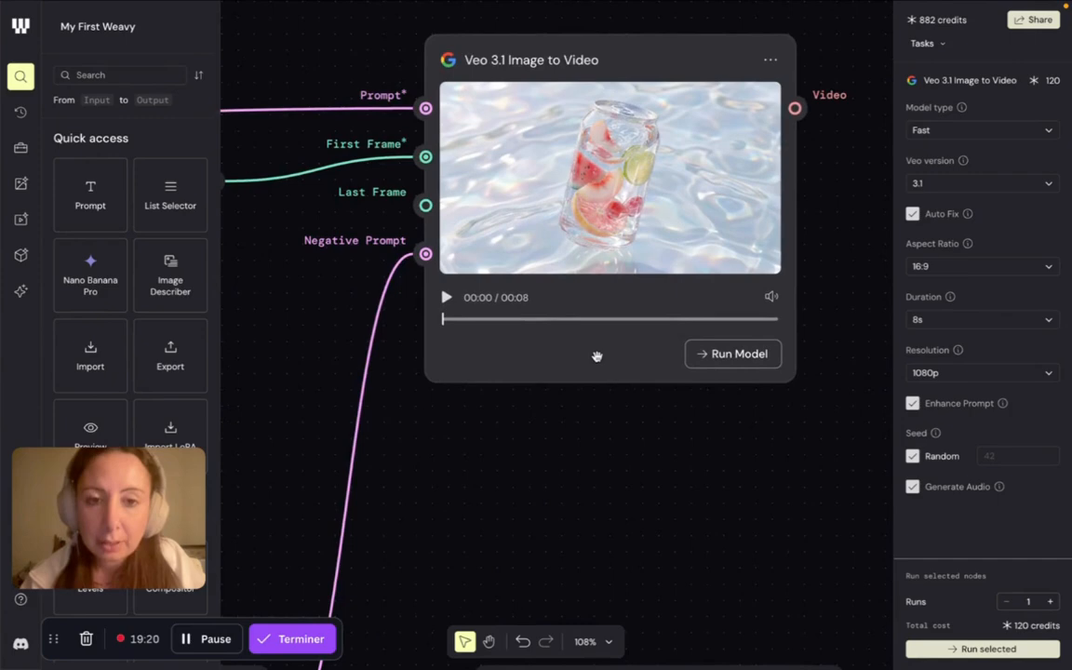
scroll(596, 357, "up", 2)
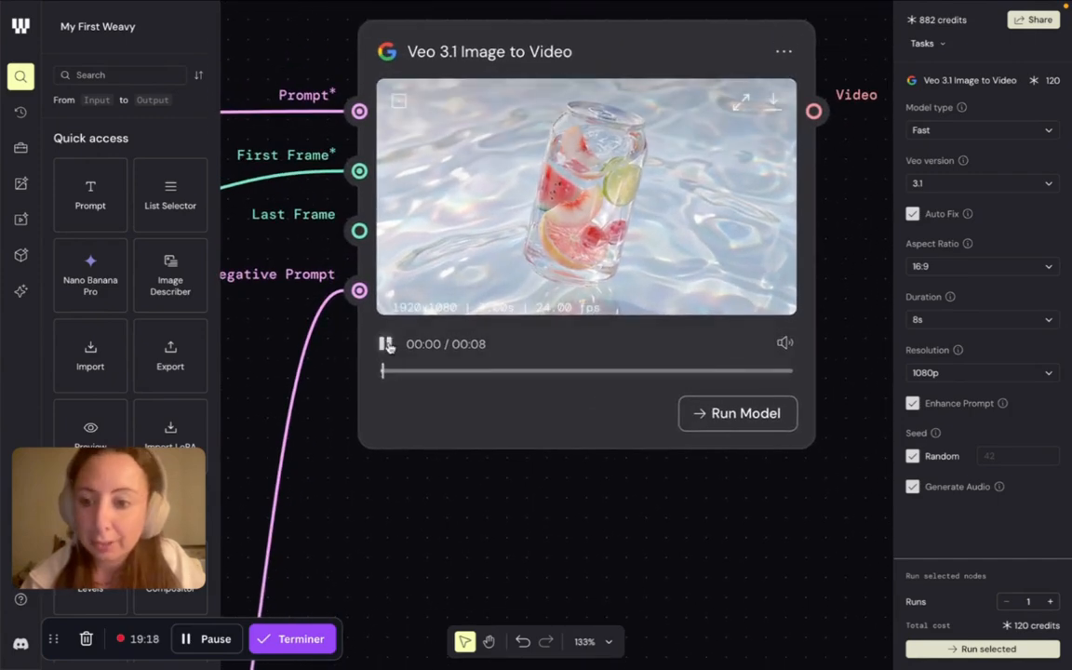
left_click(387, 344)
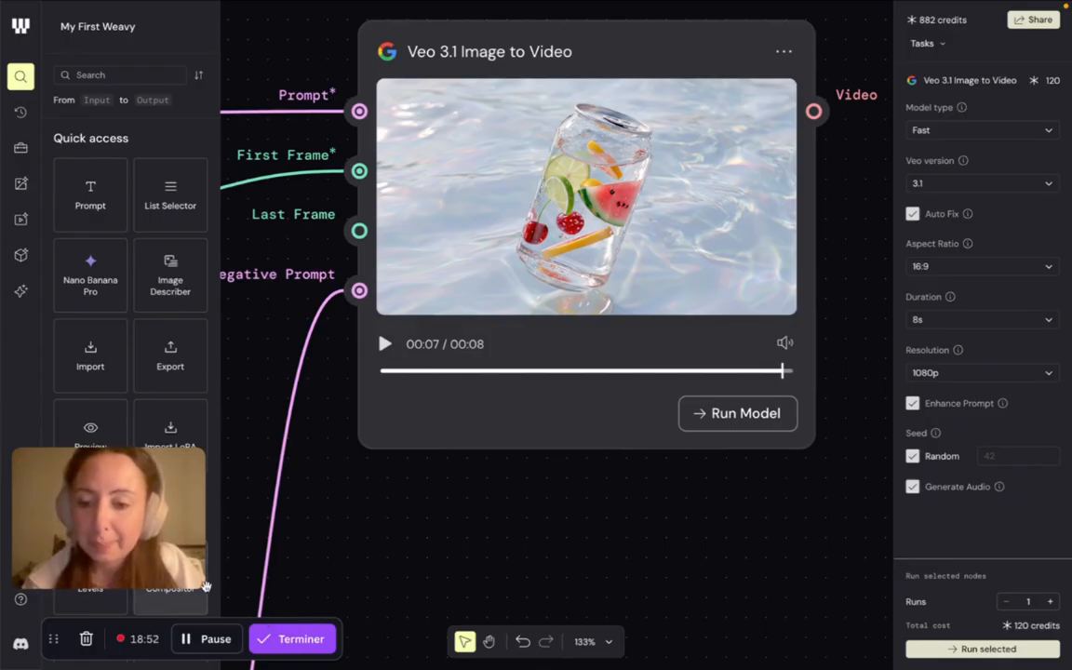
left_click_drag(187, 600, 261, 543)
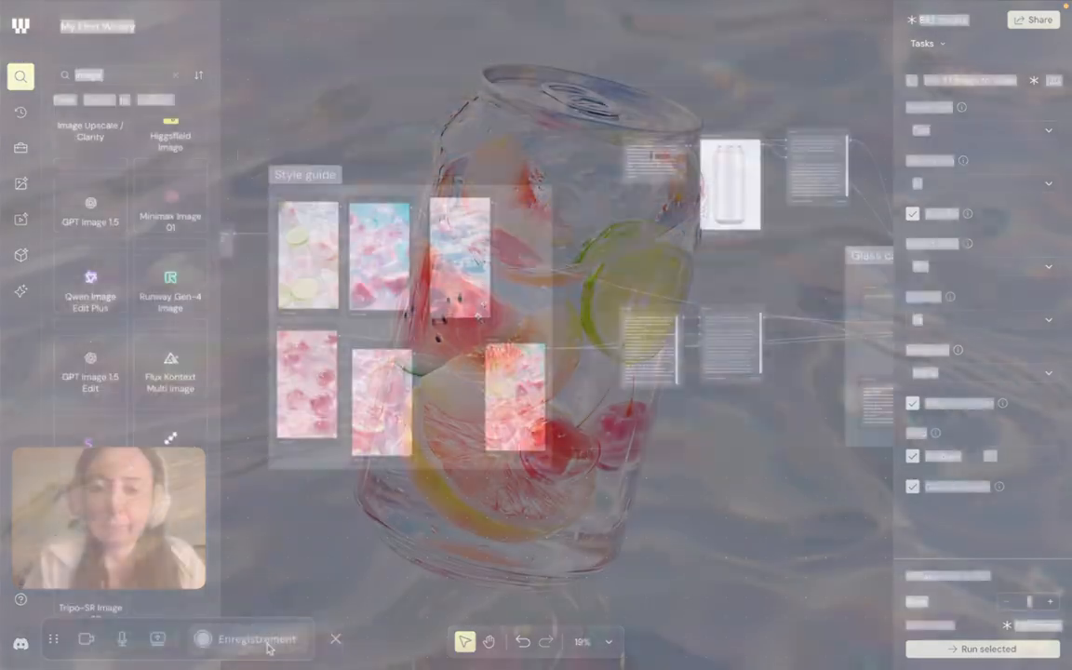